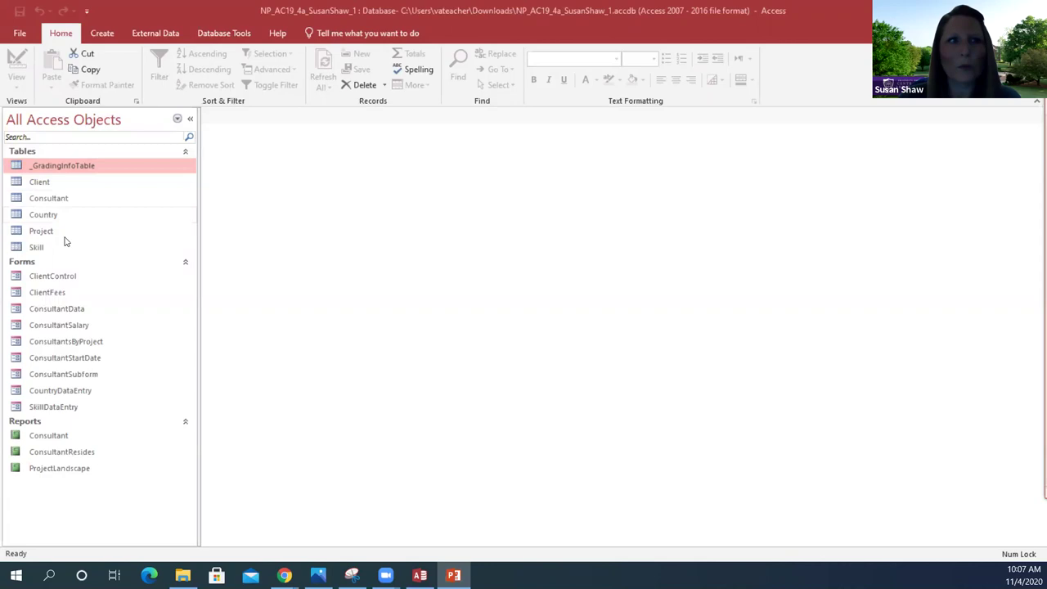
Open the ClientControl form to show client 1 of 15, Biolane.
right_click(64, 281)
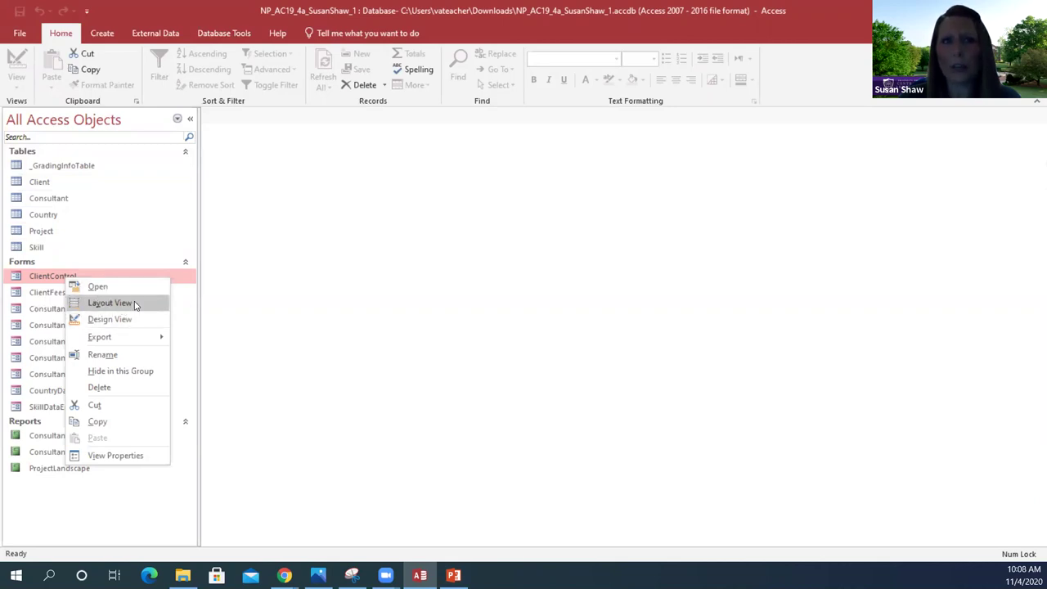
double_click(41, 277)
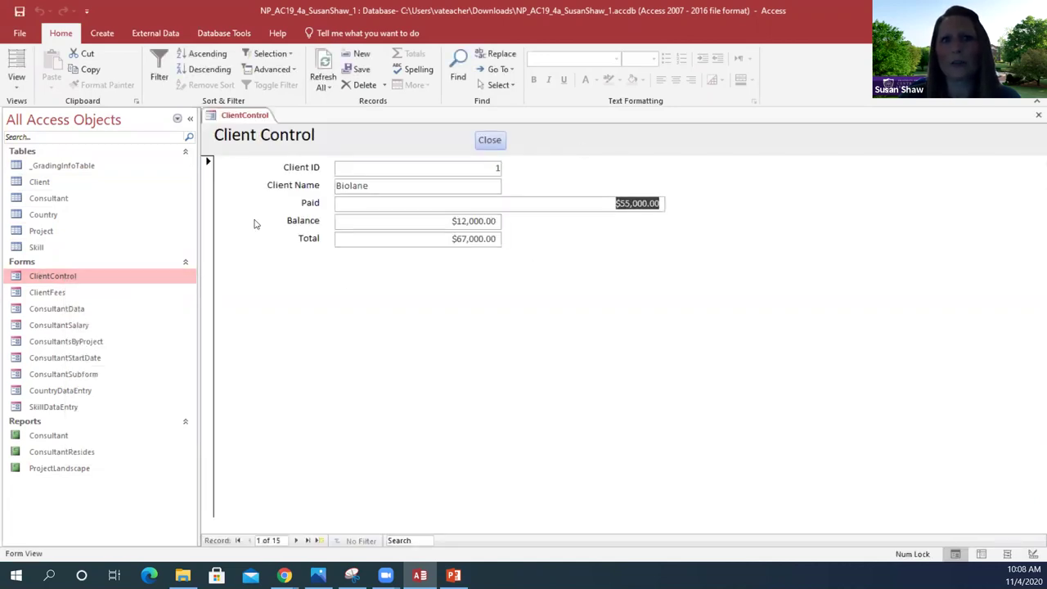
right_click(71, 278)
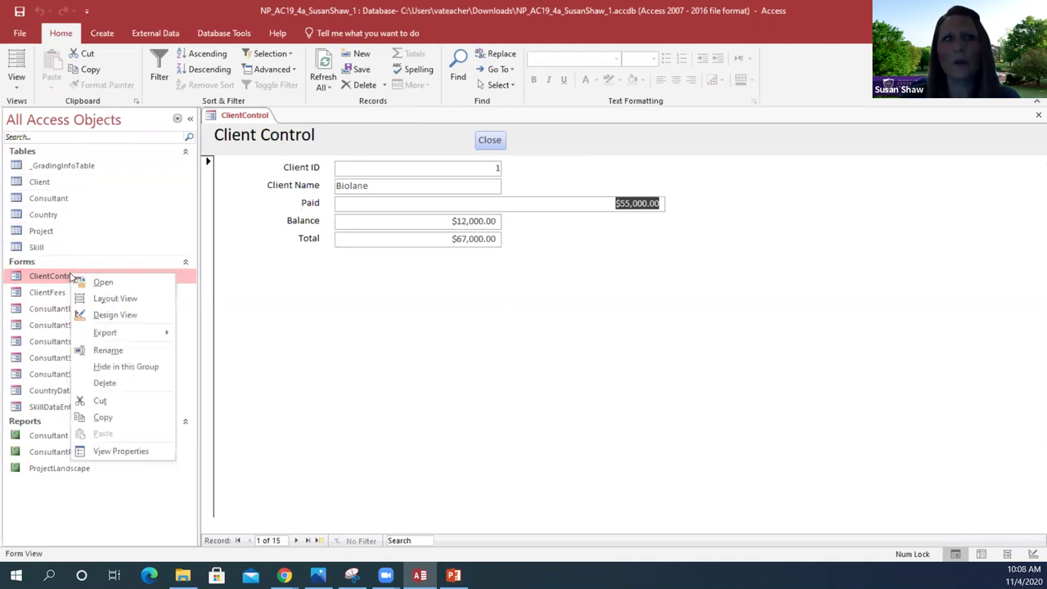
Switch ClientControl to Design View to show the Client ID, Client Name, Paid, Balance and Total fields.
click(114, 311)
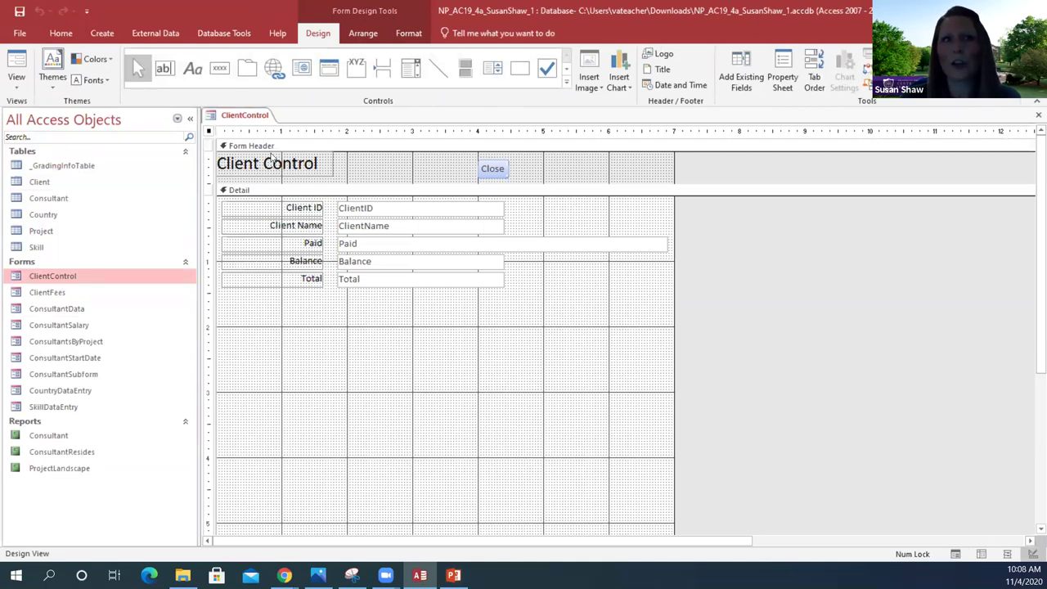
scroll(310, 450, down, 3)
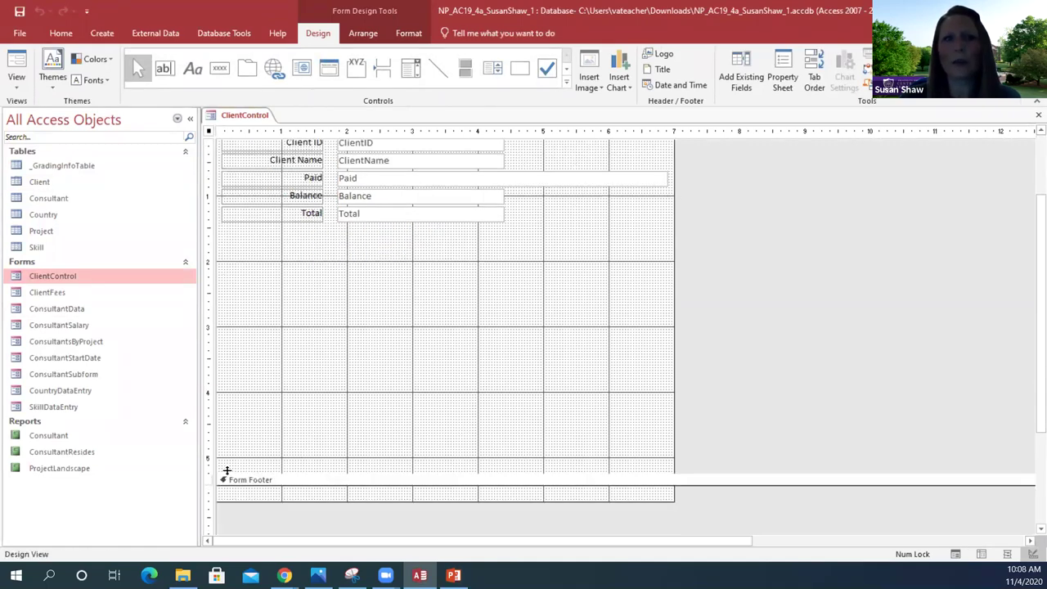
scroll(301, 452, up, 3)
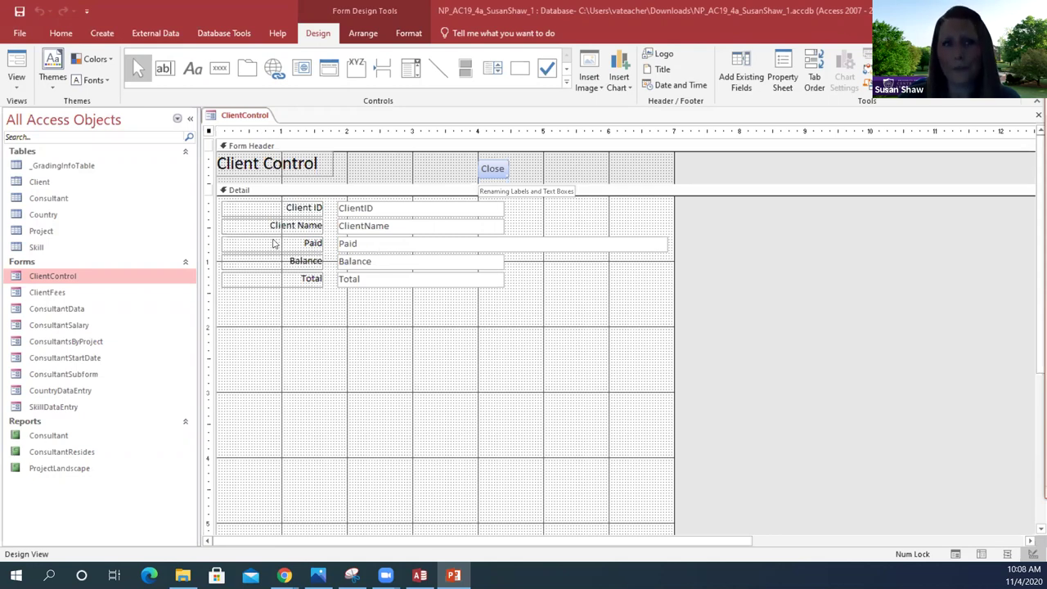
Narrow the Paid text box so its right edge lines up with the Balance and Total boxes.
click(365, 245)
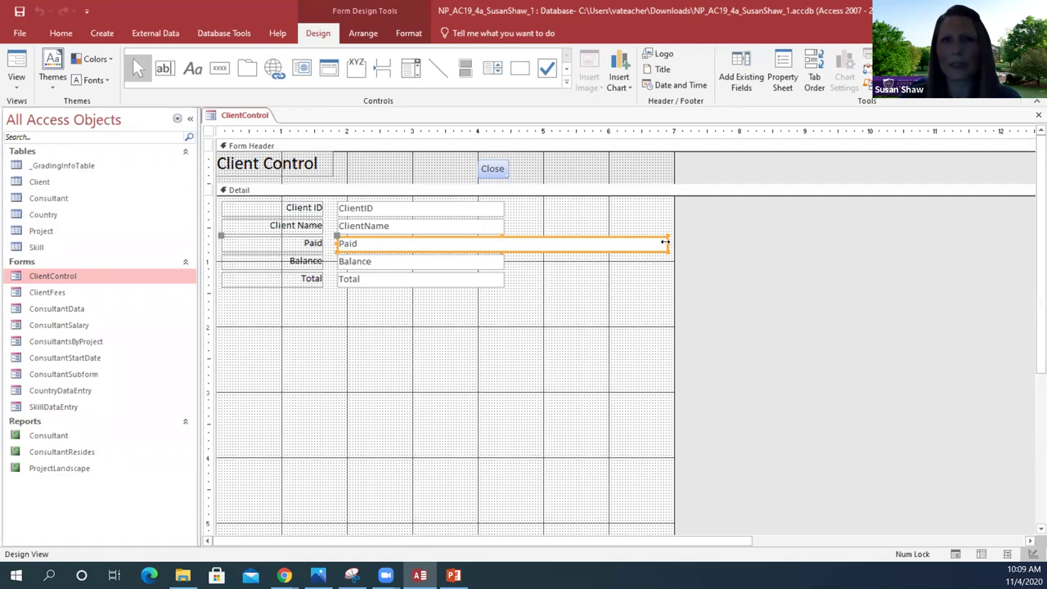
drag(666, 242, 504, 242)
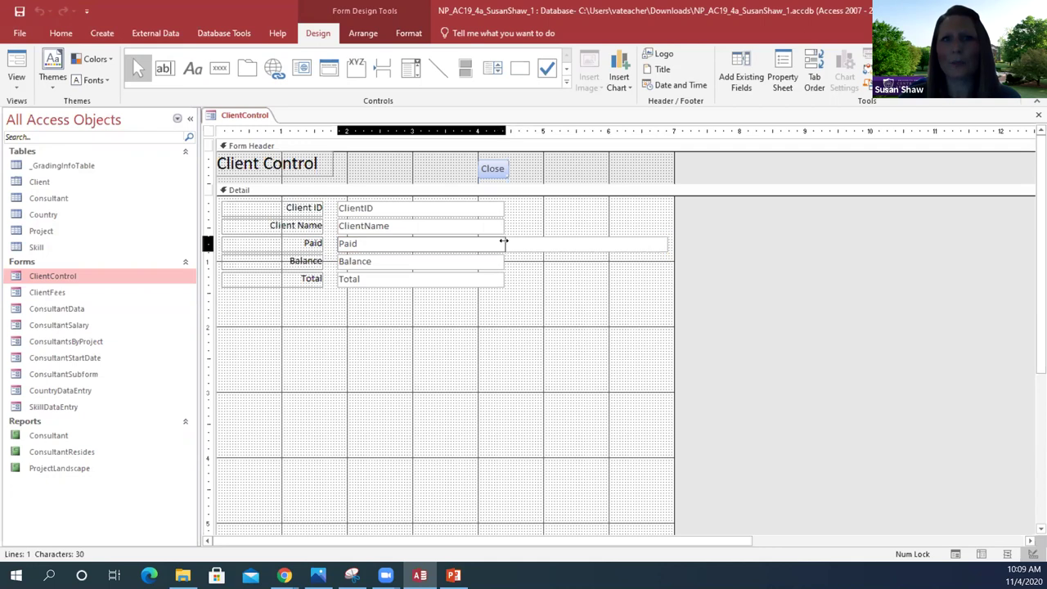
drag(504, 241, 505, 244)
click(504, 242)
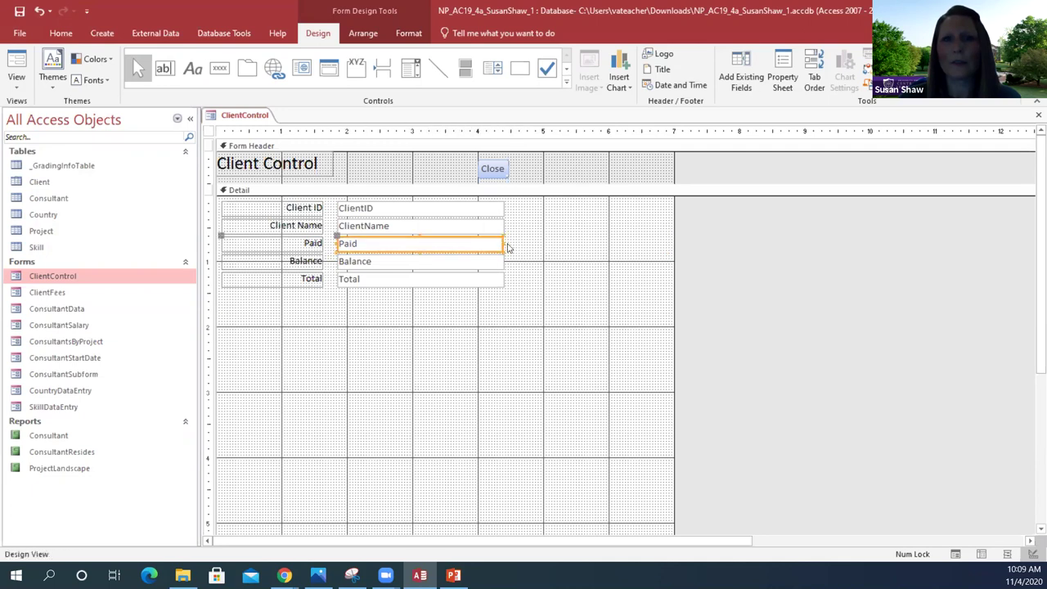
click(506, 244)
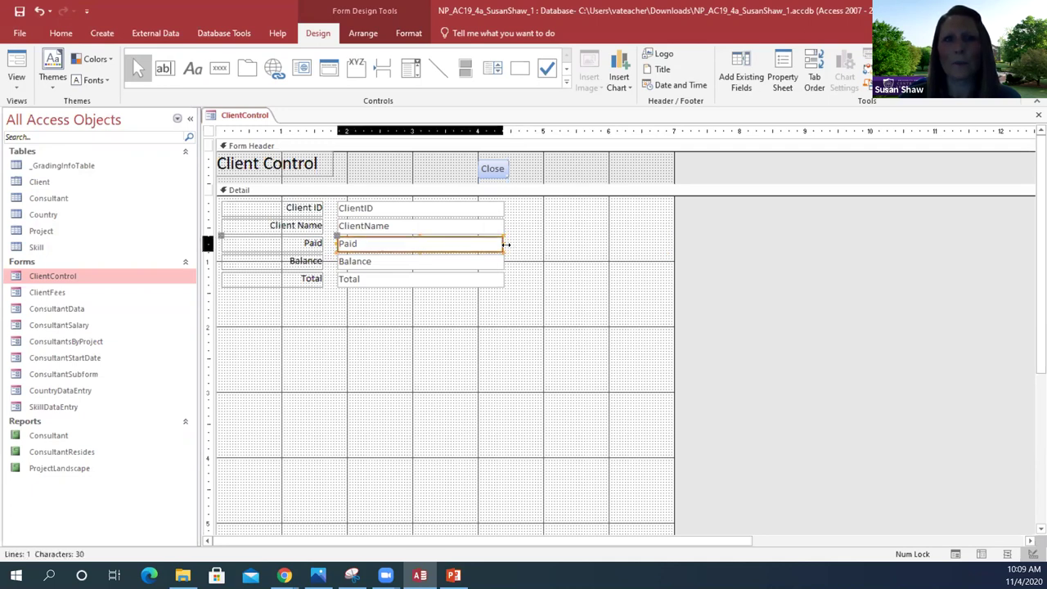
drag(503, 244, 504, 243)
click(502, 244)
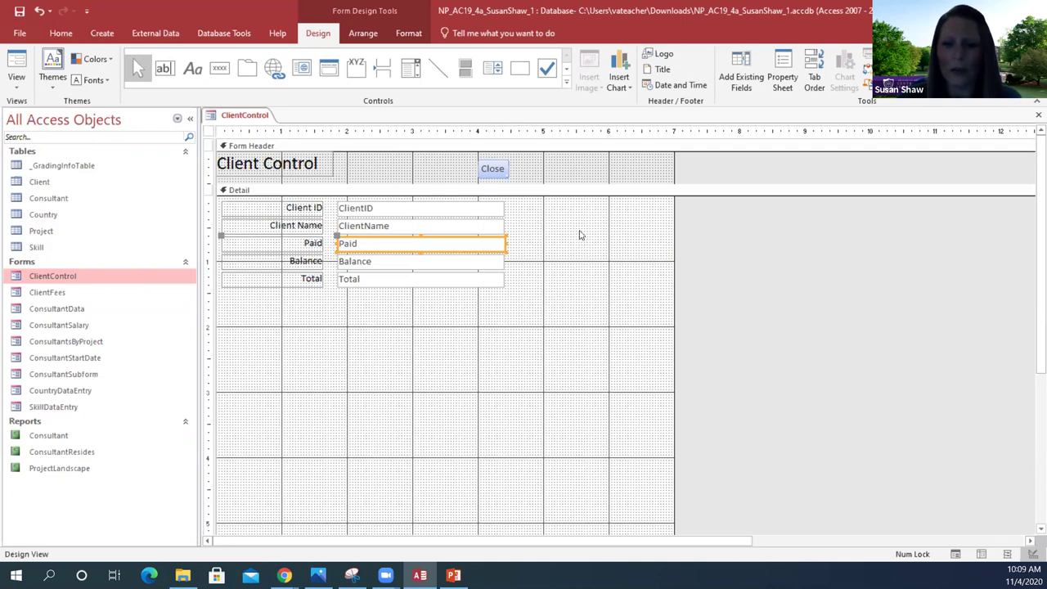
Shift the header's Close button right to about the 6-inch mark.
click(490, 173)
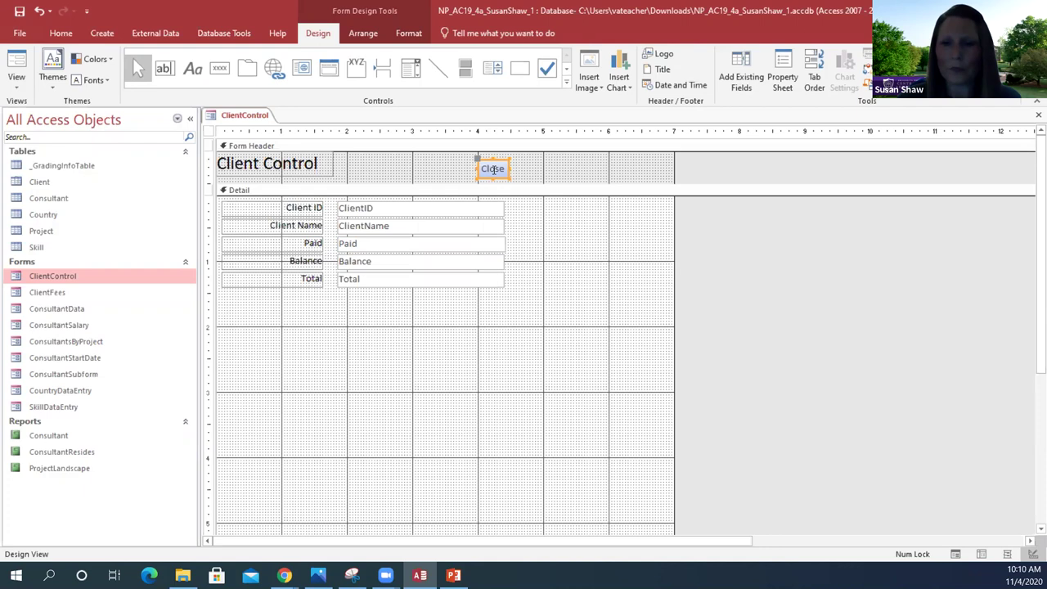
double_click(493, 170)
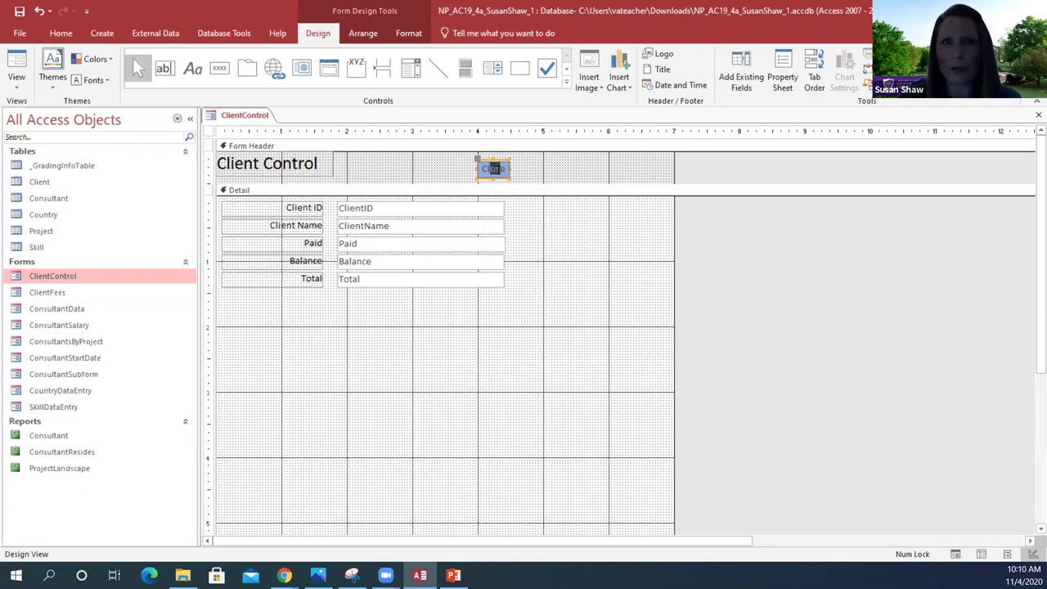
click(505, 168)
click(528, 176)
click(498, 169)
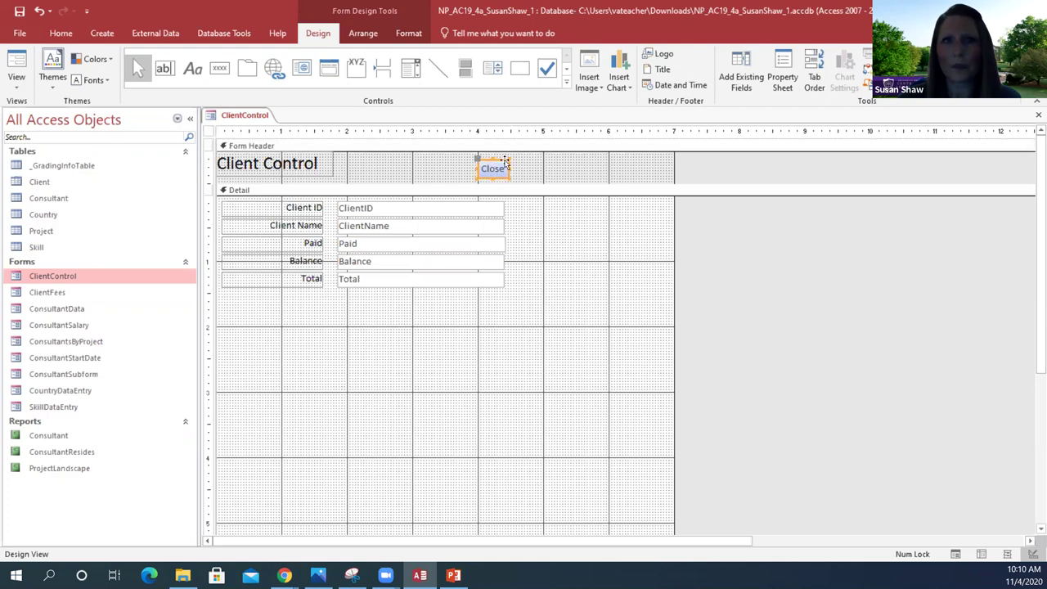
click(505, 163)
drag(505, 164, 634, 165)
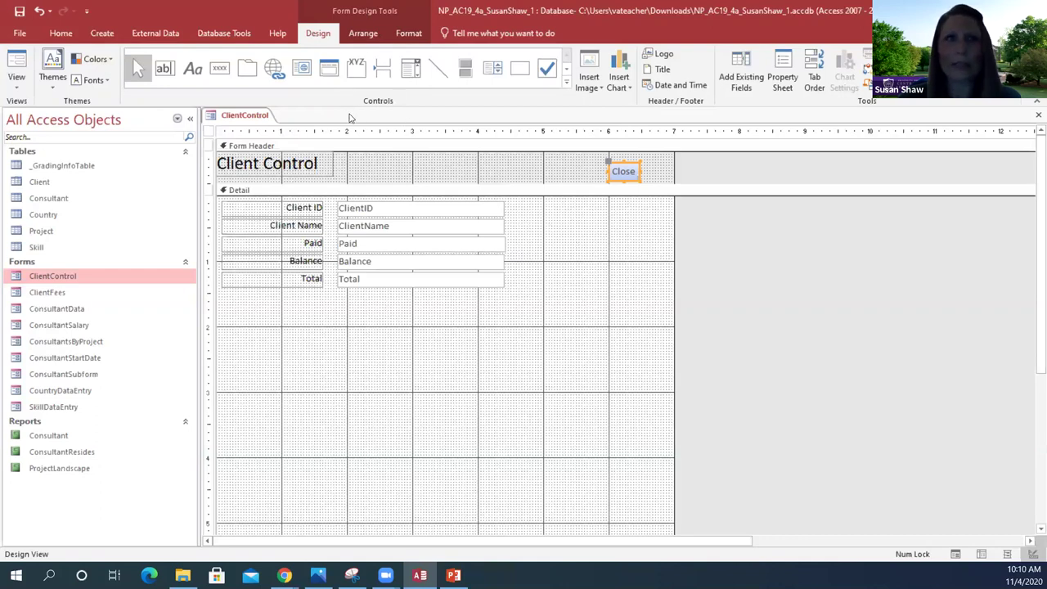
Place a label reading 'Human Resources' in the ClientControl form header.
click(194, 71)
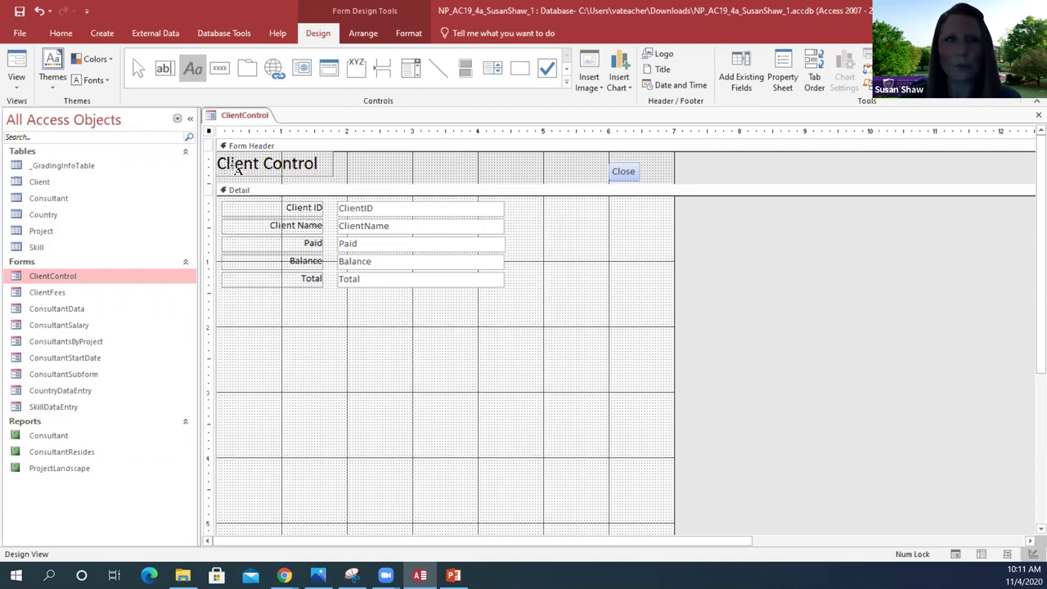
click(414, 163)
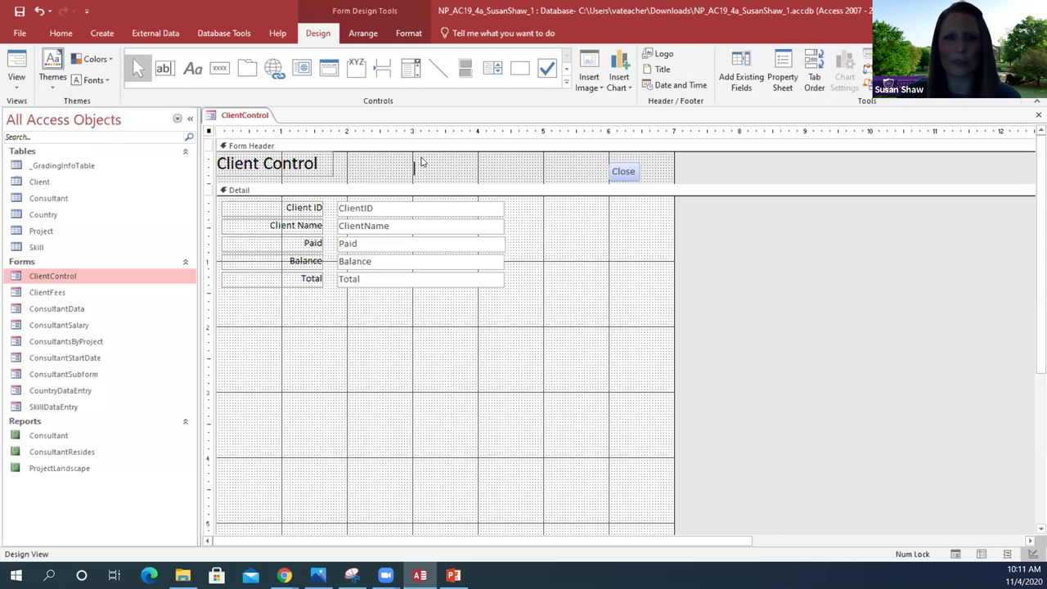
text(Huma)
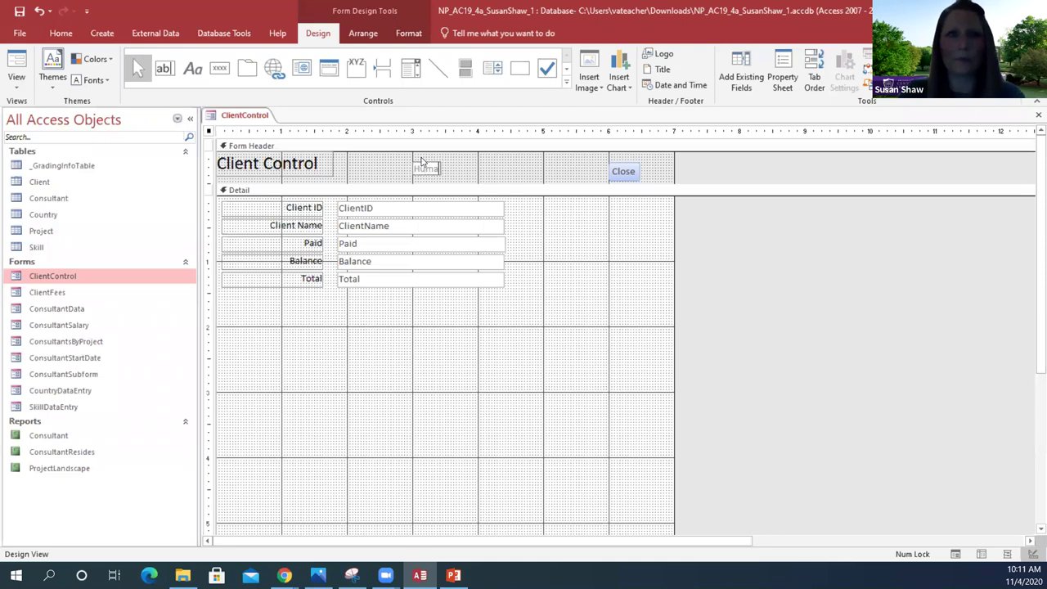
text(n Resource)
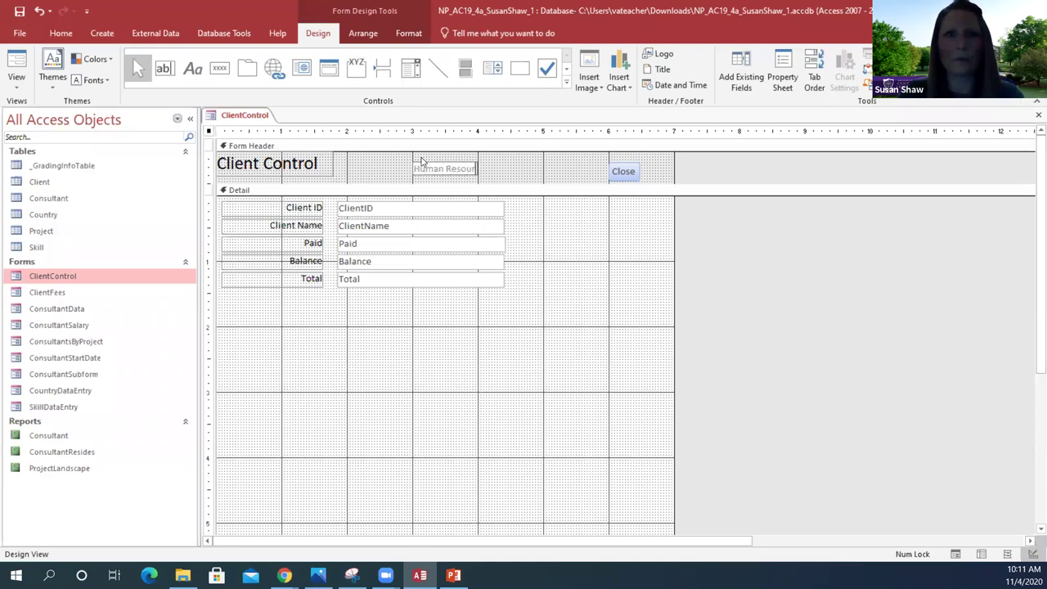
text(s)
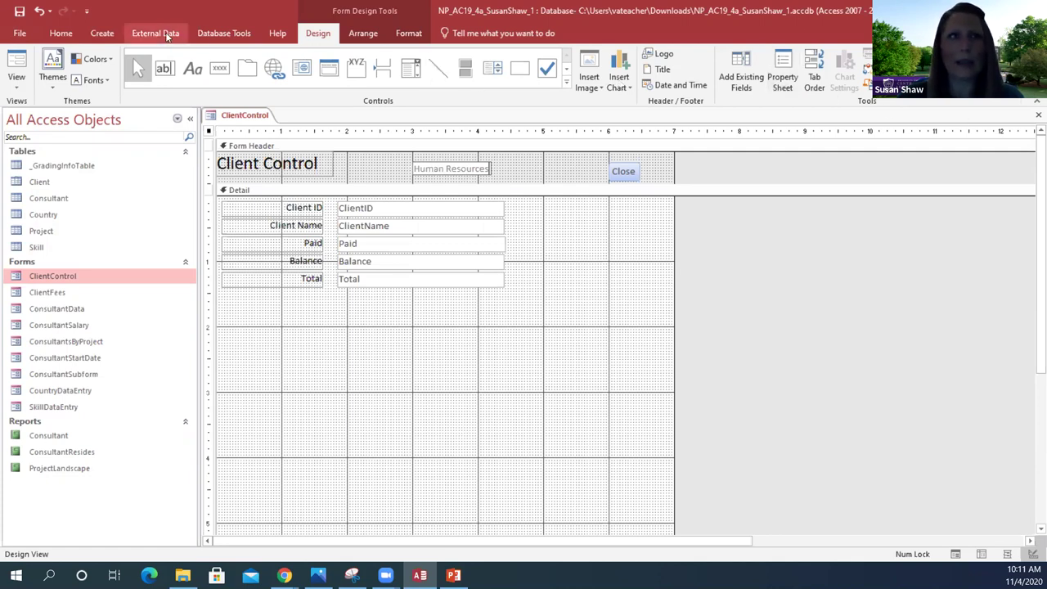
Check the ClientControl form in Form View, then close it.
click(18, 11)
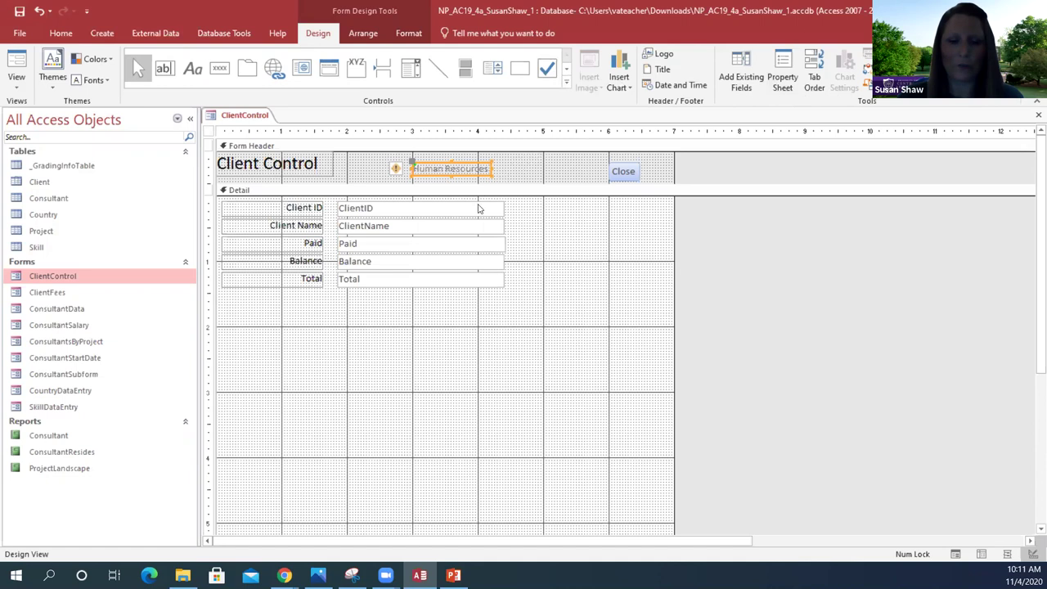
click(16, 90)
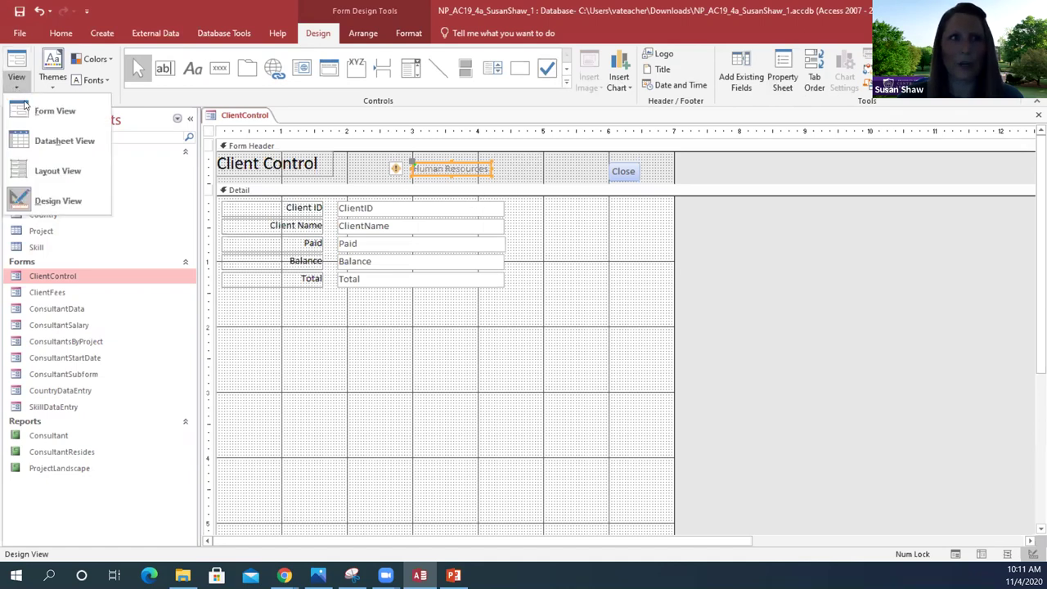
click(37, 114)
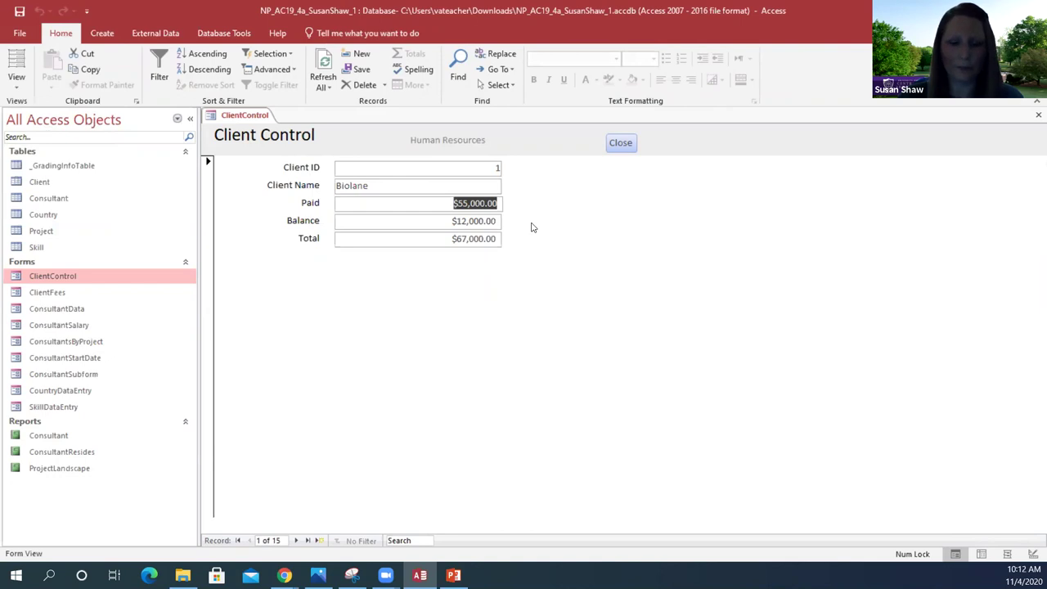
click(1036, 116)
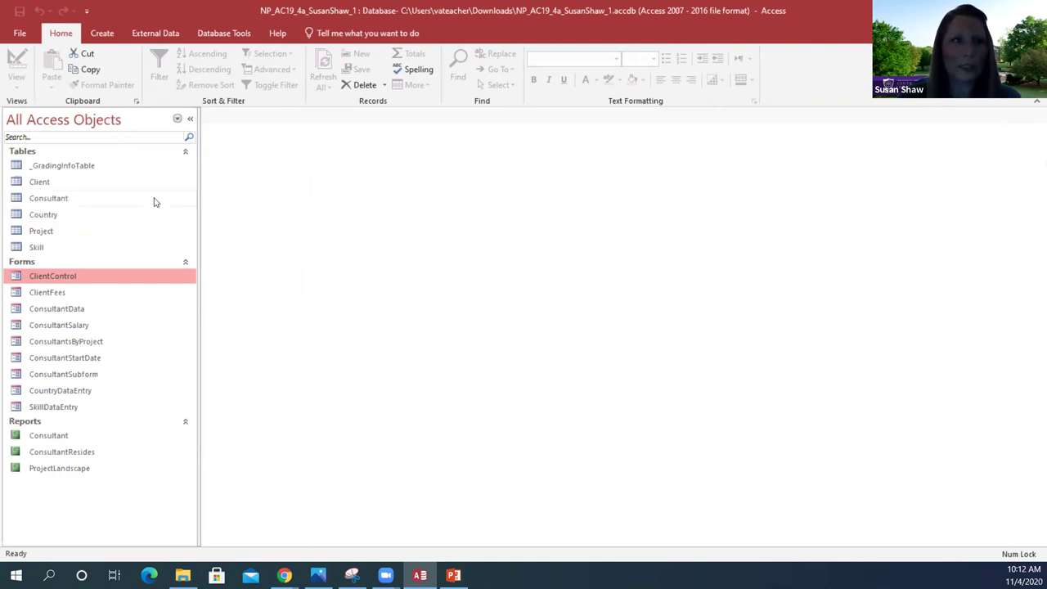
Open the ConsultantData form in Design View.
right_click(75, 312)
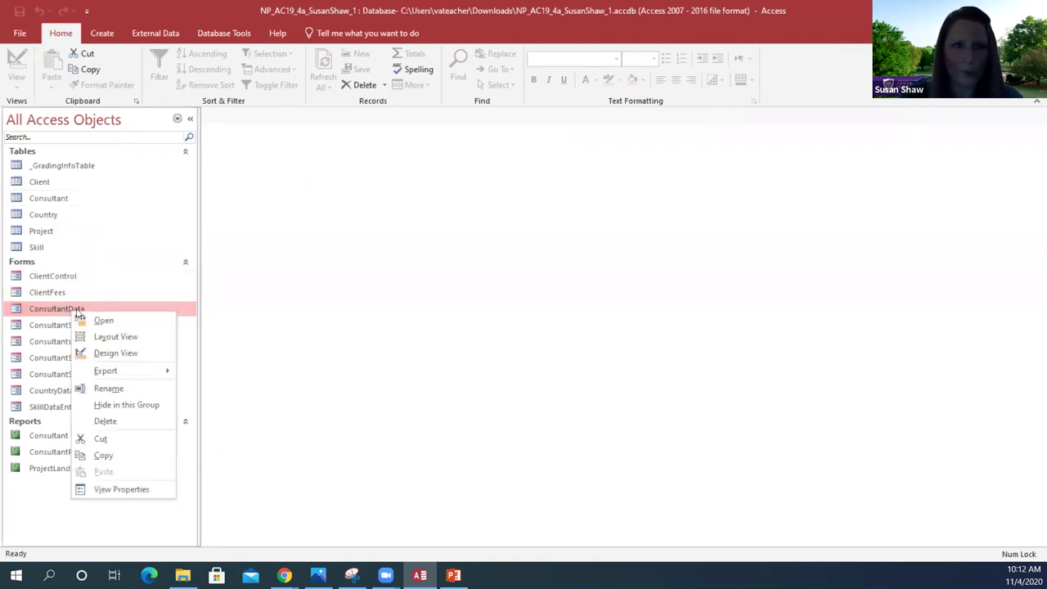
click(111, 353)
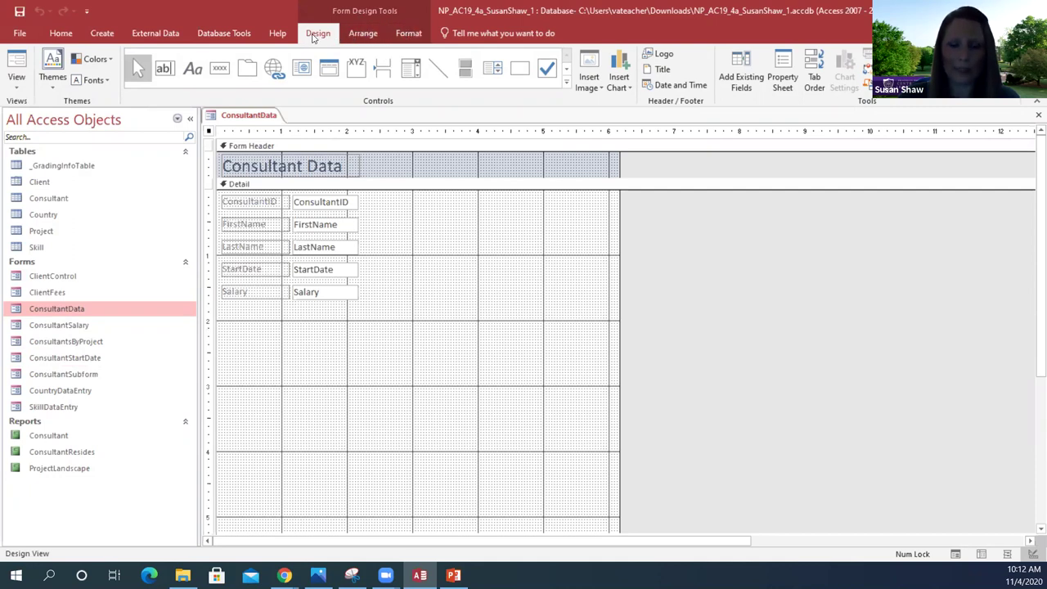
Add a text box under Salary that displays the Reside field, with its Text20 label.
click(163, 70)
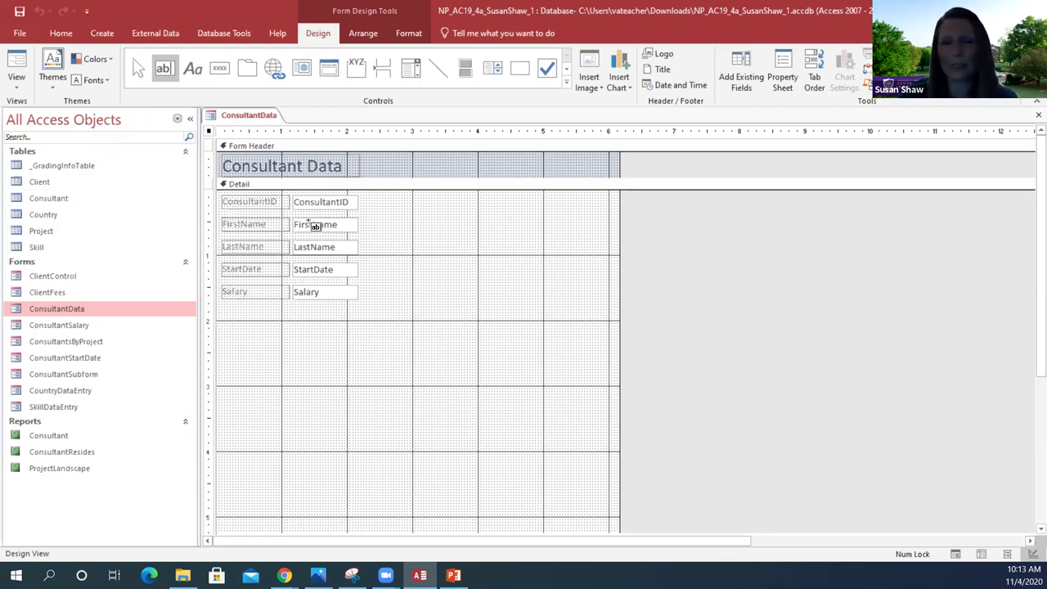
click(290, 306)
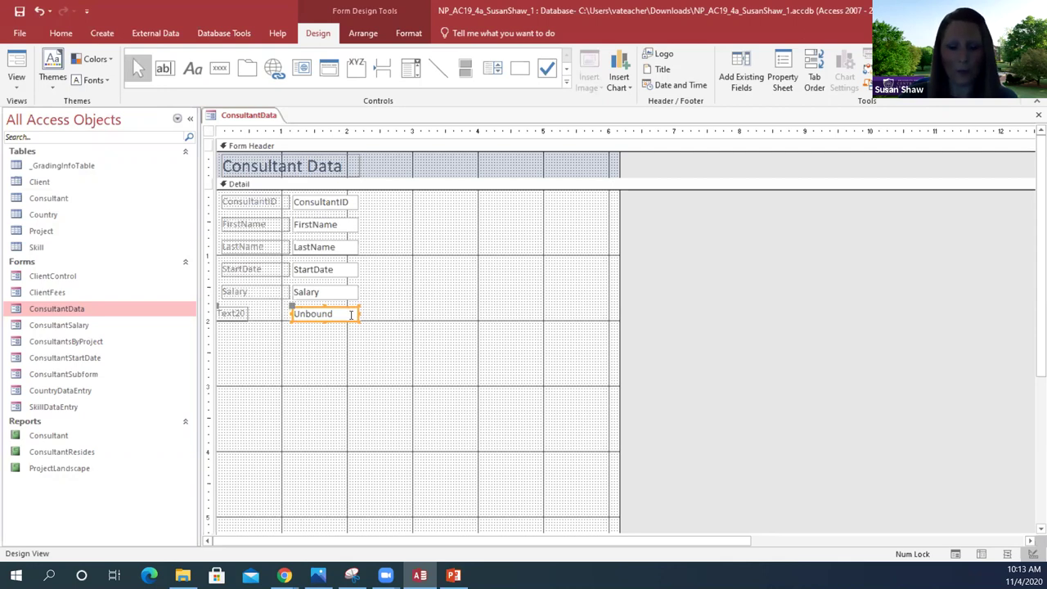
click(334, 313)
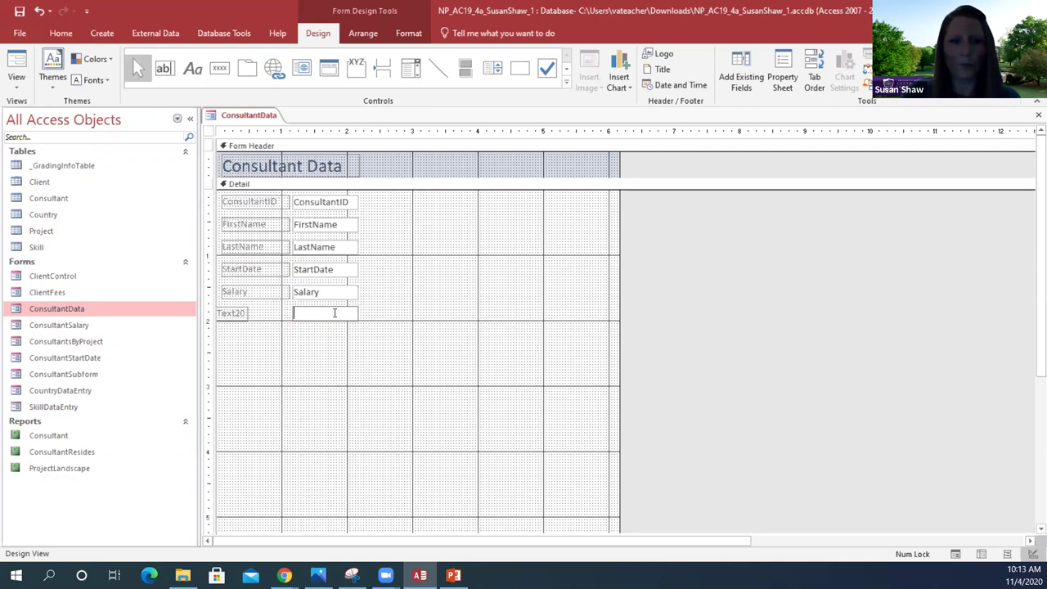
text(Reside)
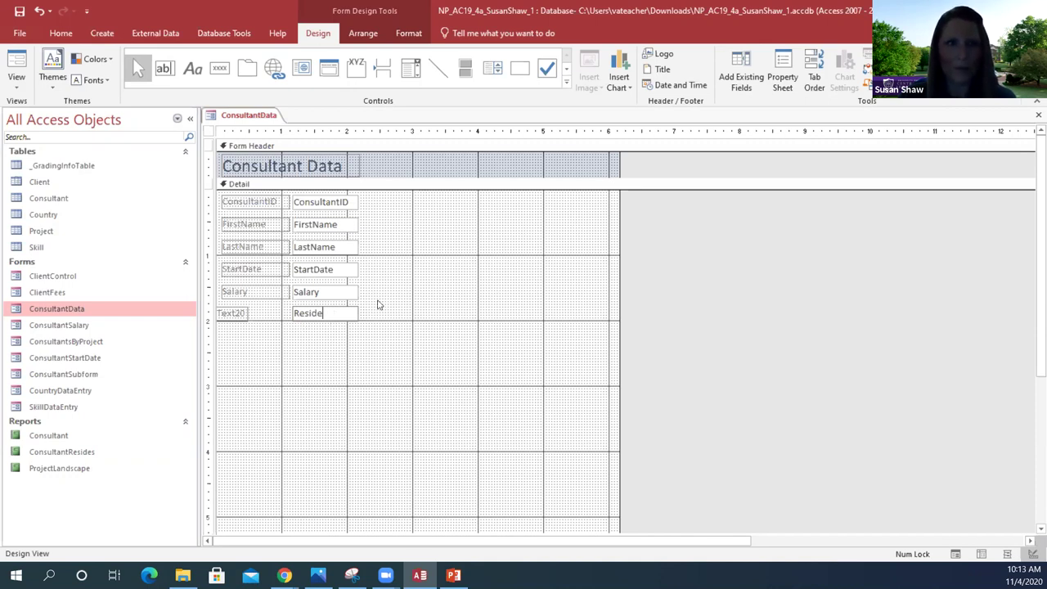
click(232, 315)
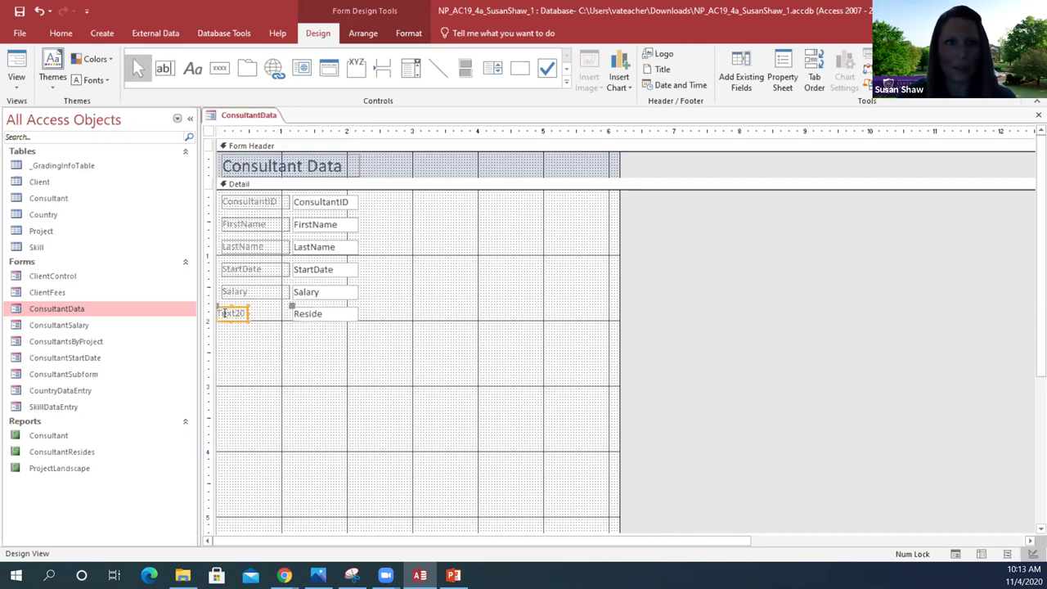
Delete the Text20 label next to the Reside box.
click(219, 307)
drag(220, 308, 226, 306)
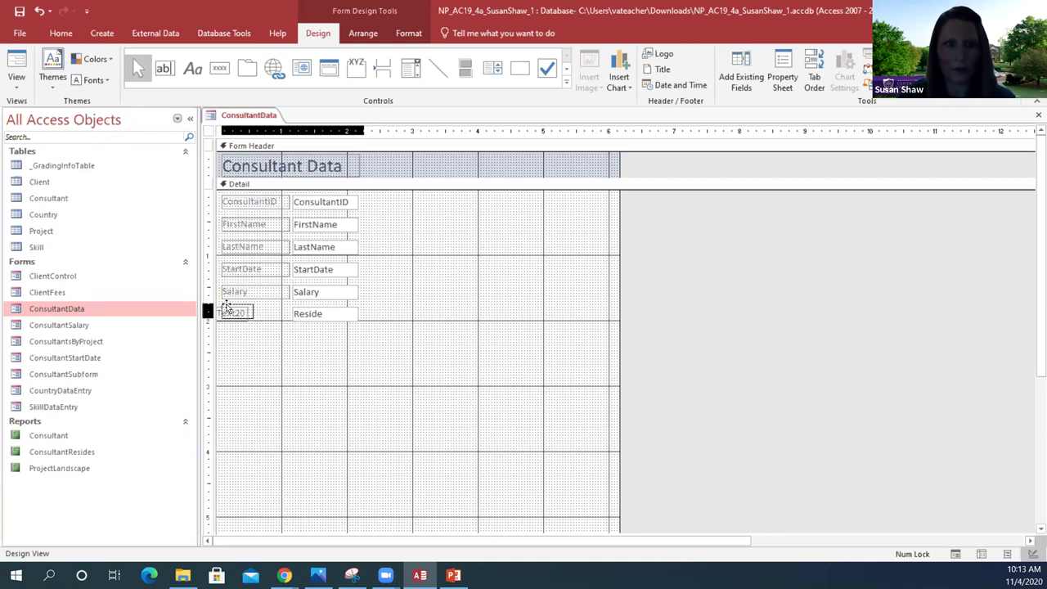
drag(227, 306, 229, 310)
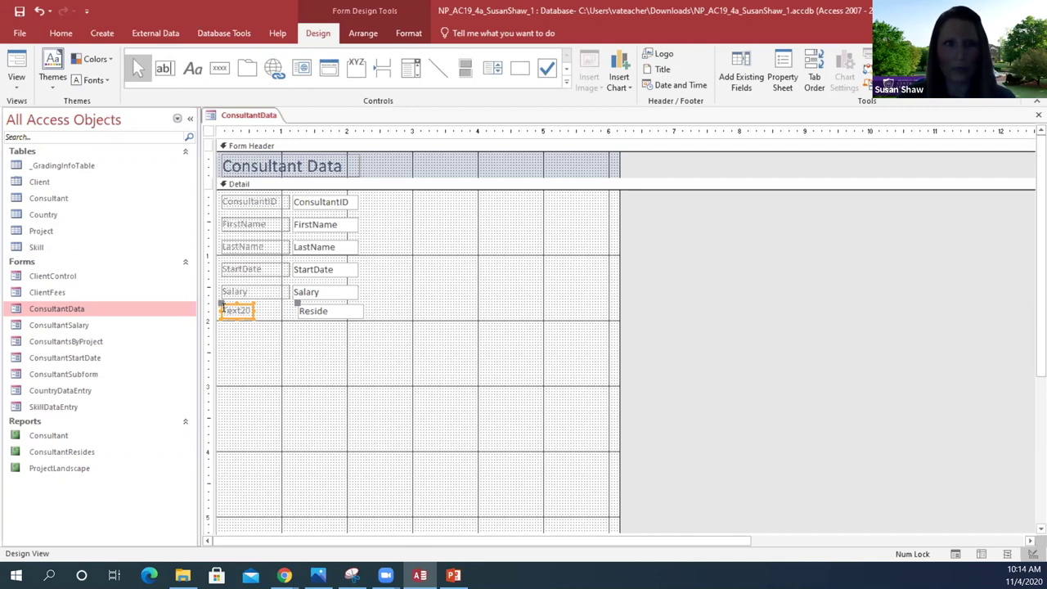
key(Delete)
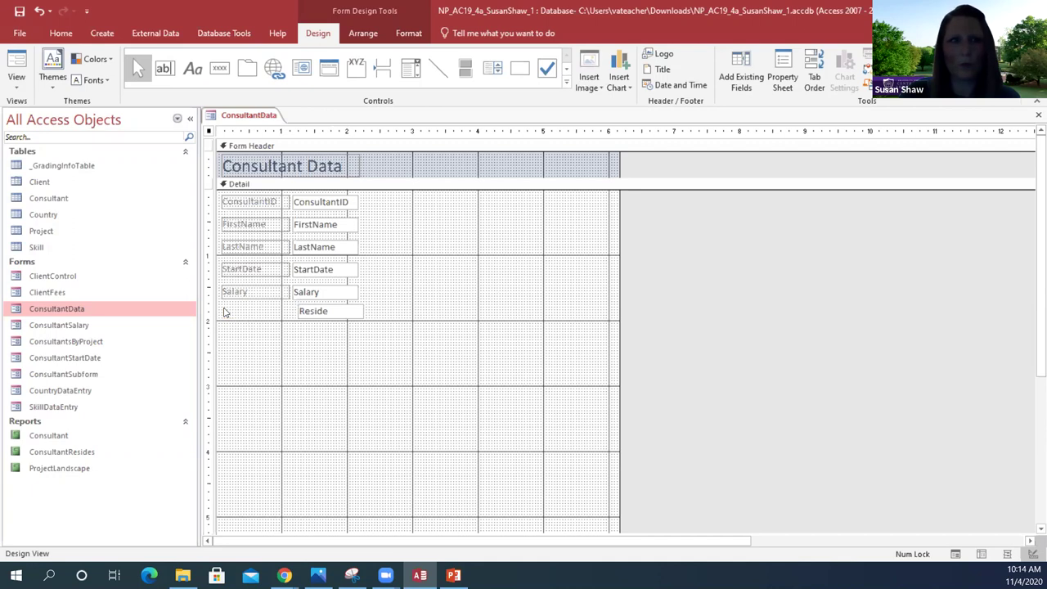
Undo the accidental Reside box layout shift and delete the Text20 label again.
click(303, 312)
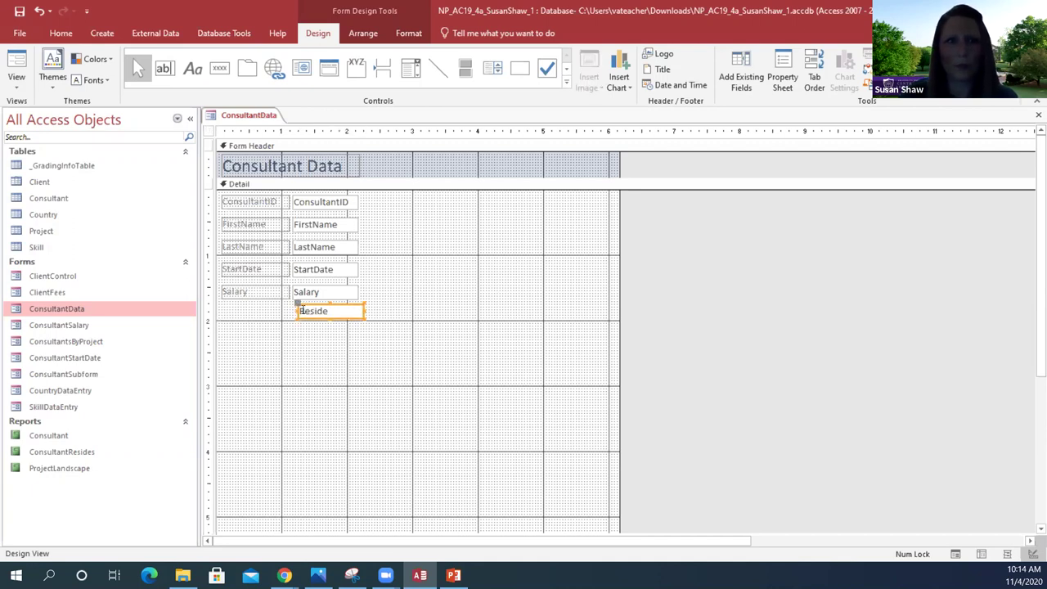
drag(300, 310, 294, 309)
drag(293, 311, 292, 309)
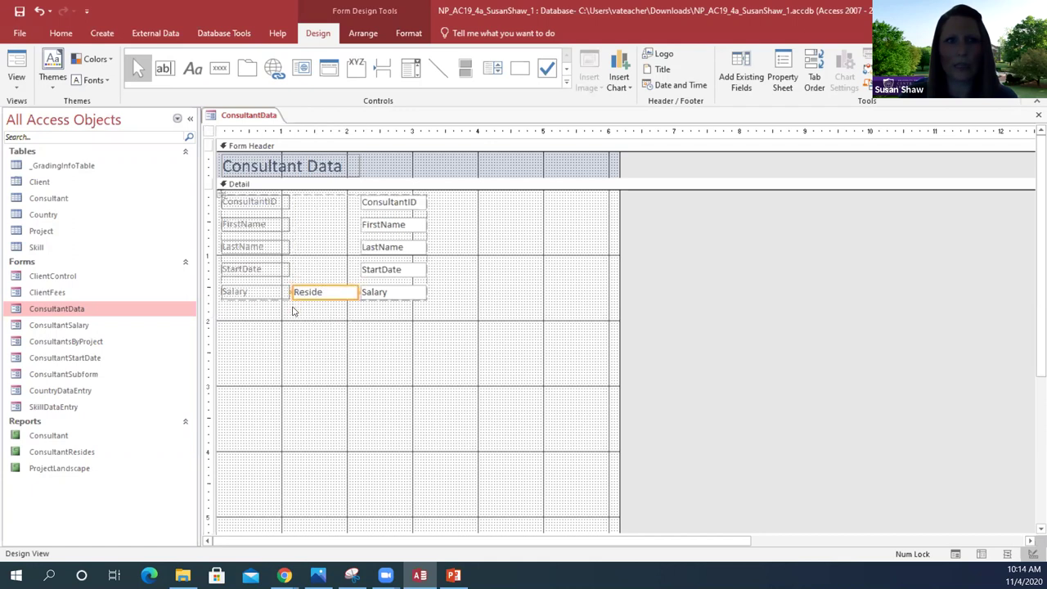
click(39, 11)
click(39, 11)
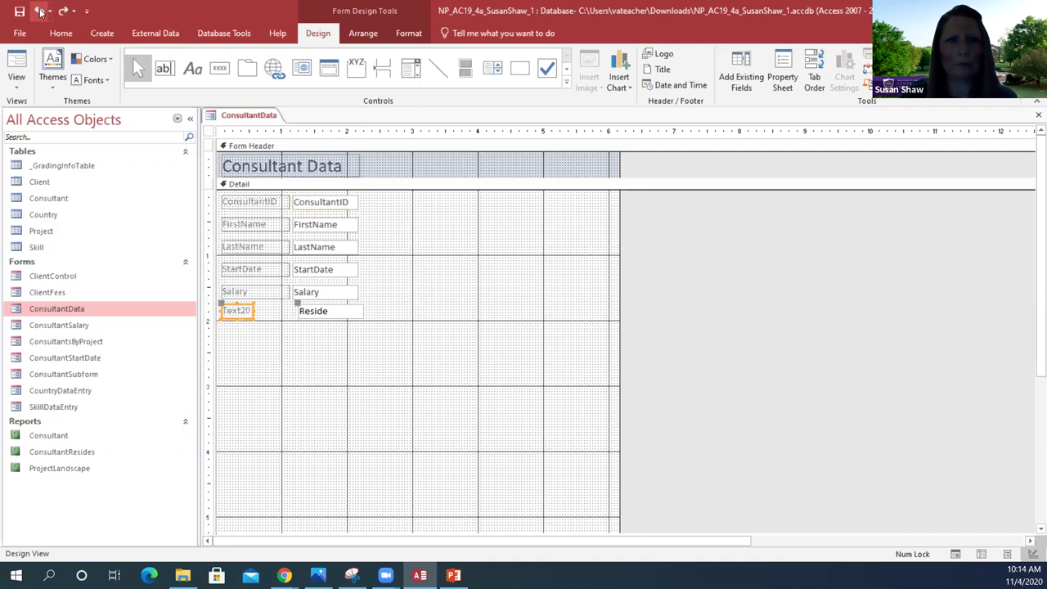
click(40, 11)
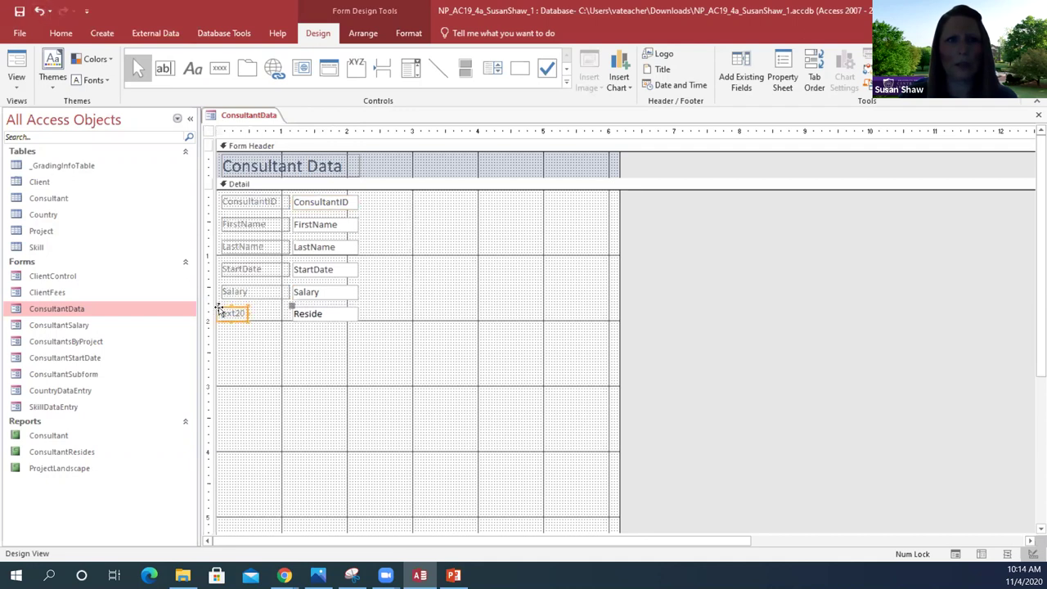
key(Delete)
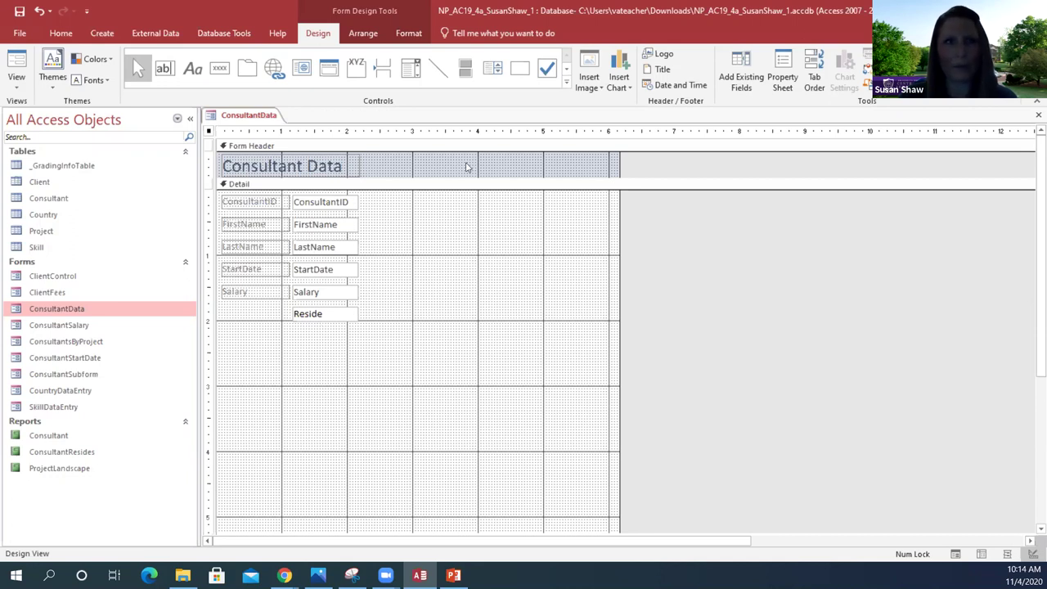
Save and close ConsultantData, then select the Client table with the Create options shown.
click(20, 10)
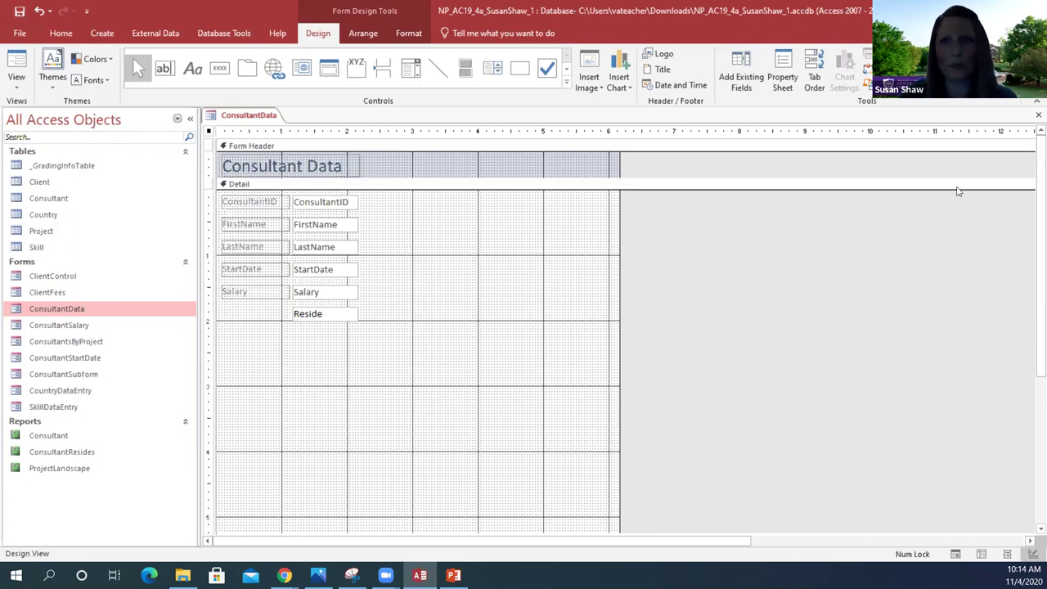
click(1038, 116)
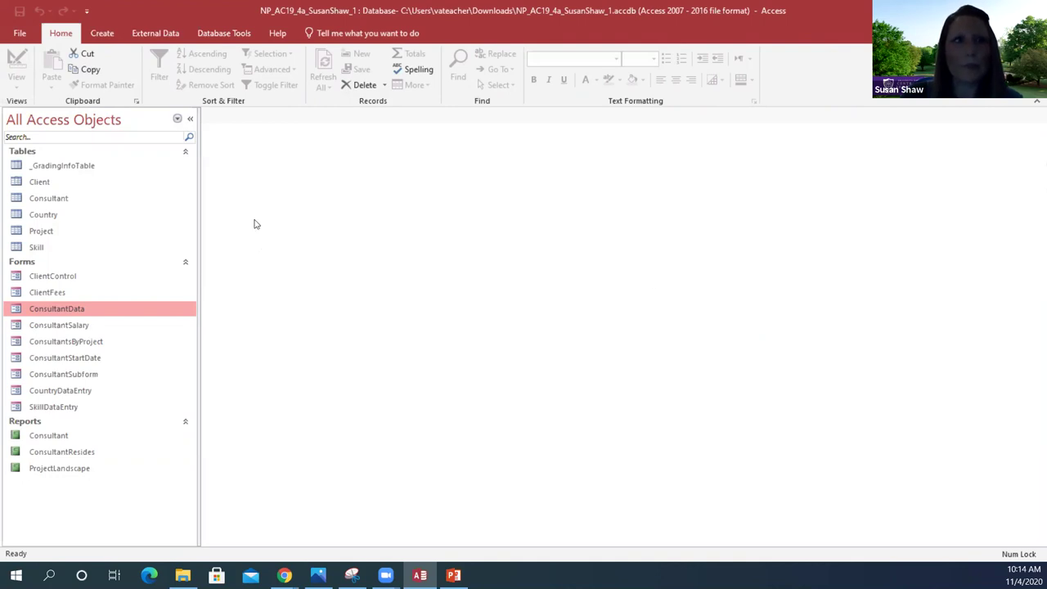
click(39, 185)
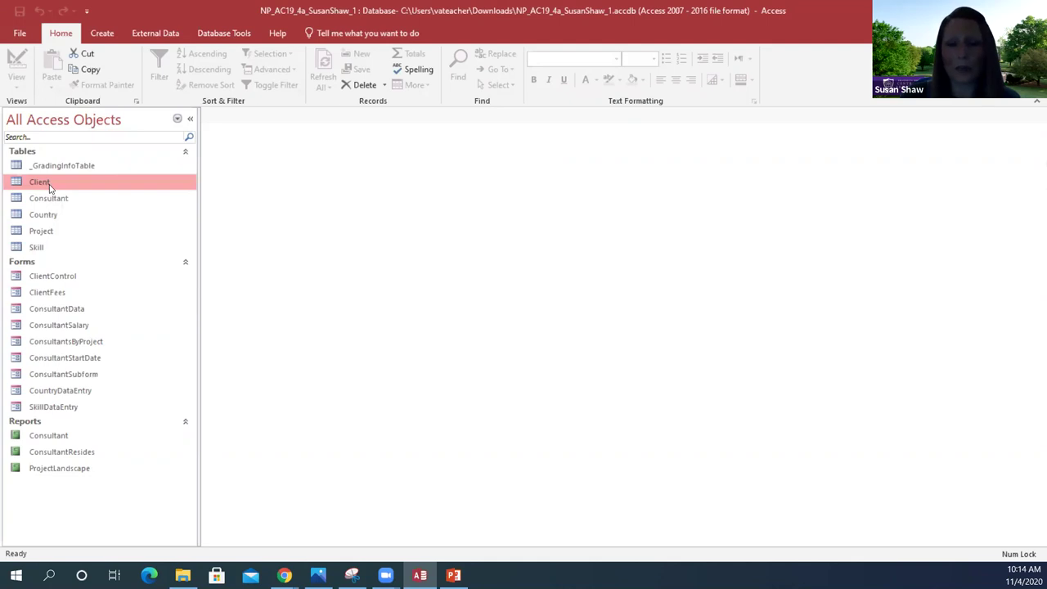
click(103, 38)
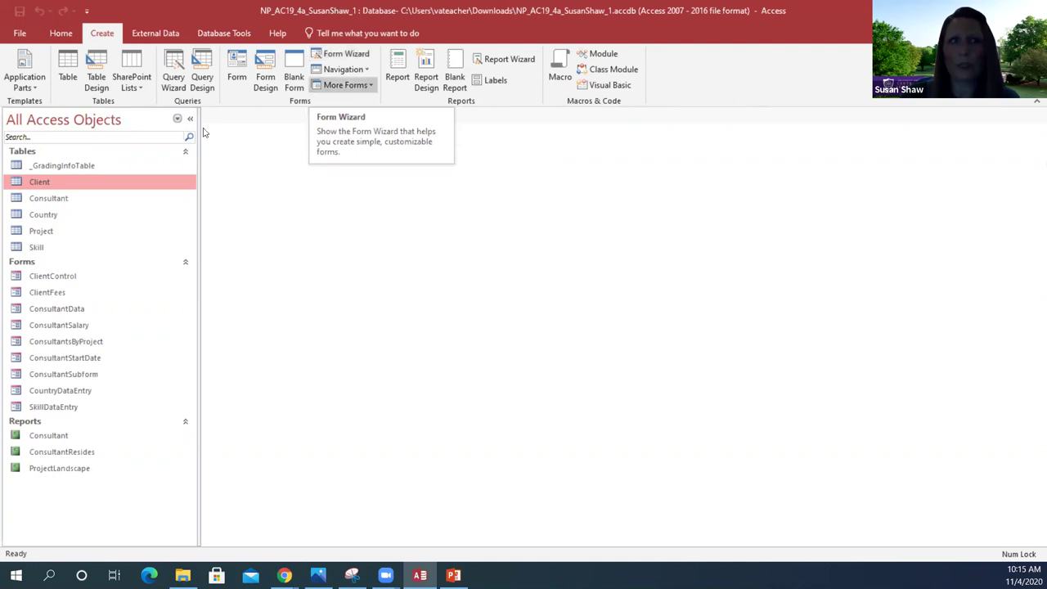
Start the Form Wizard for the Client table from the Create tab.
click(344, 56)
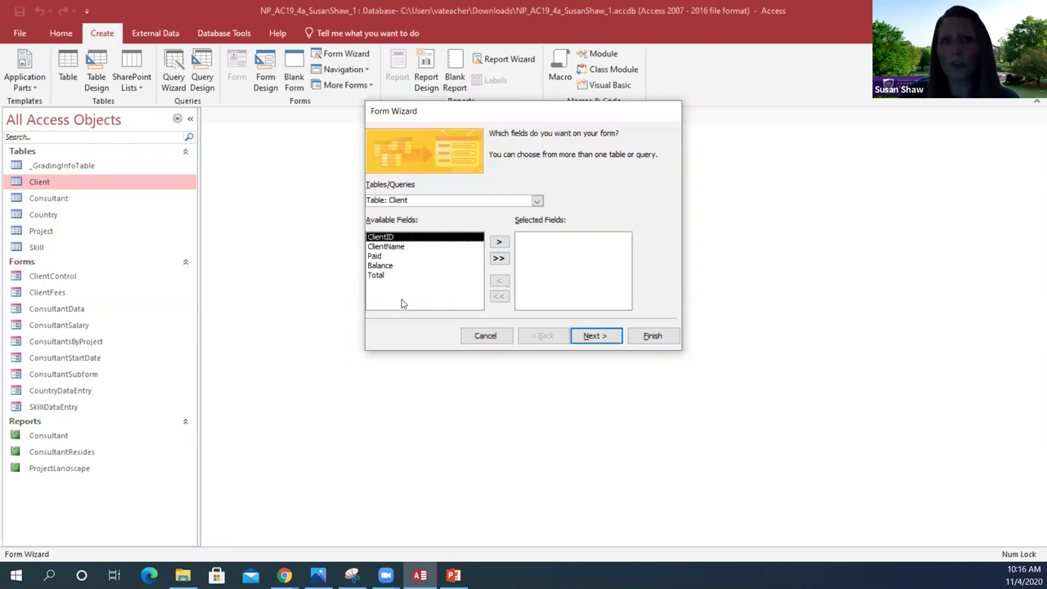
Add all five Client fields to the form and move on to the layout choices.
click(498, 259)
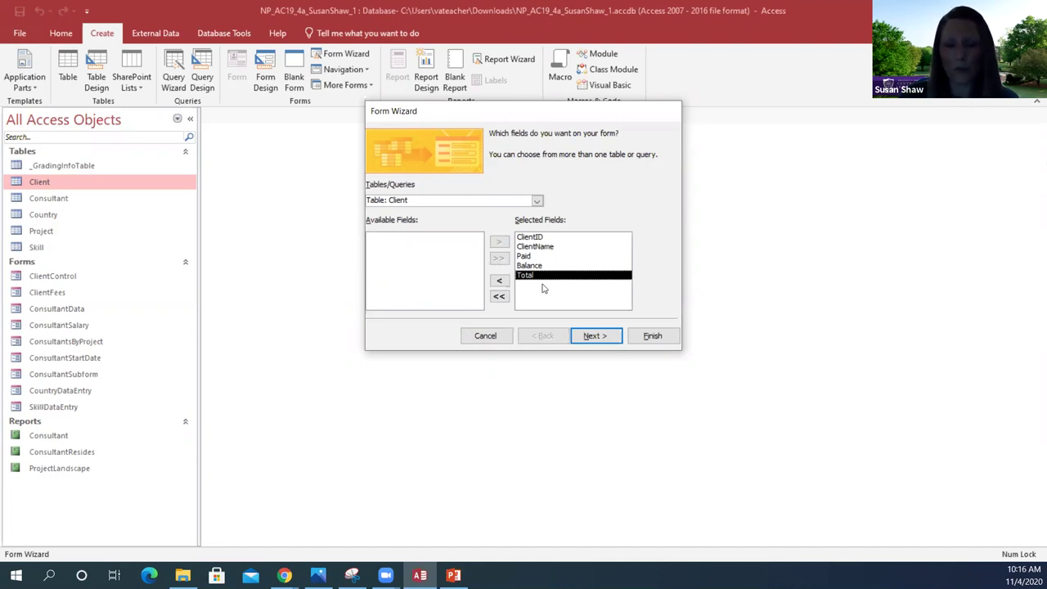
click(599, 337)
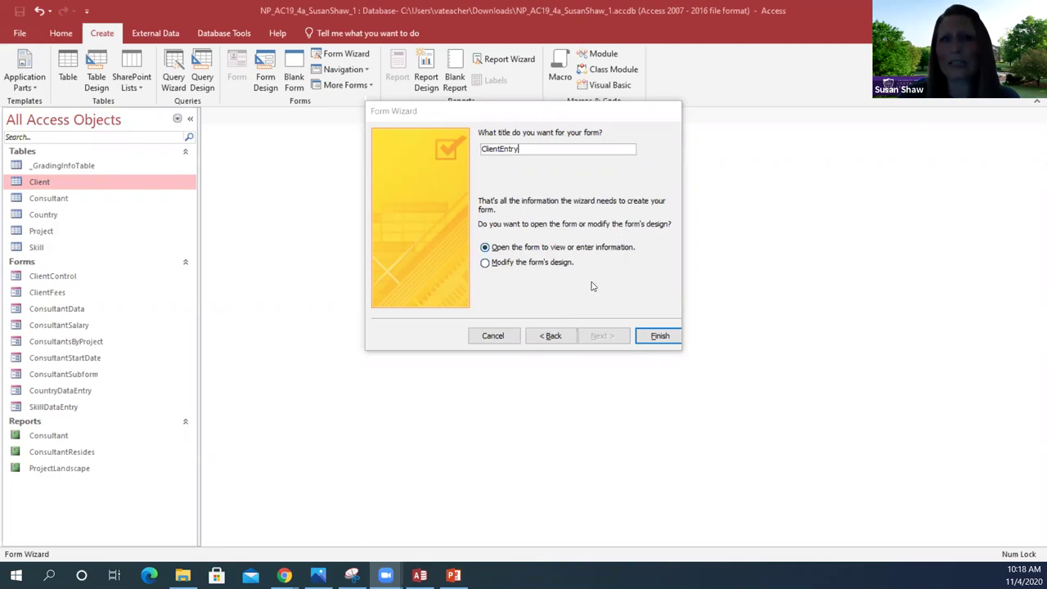
Finish the wizard so ClientEntry opens on record 1, Biolane.
click(659, 337)
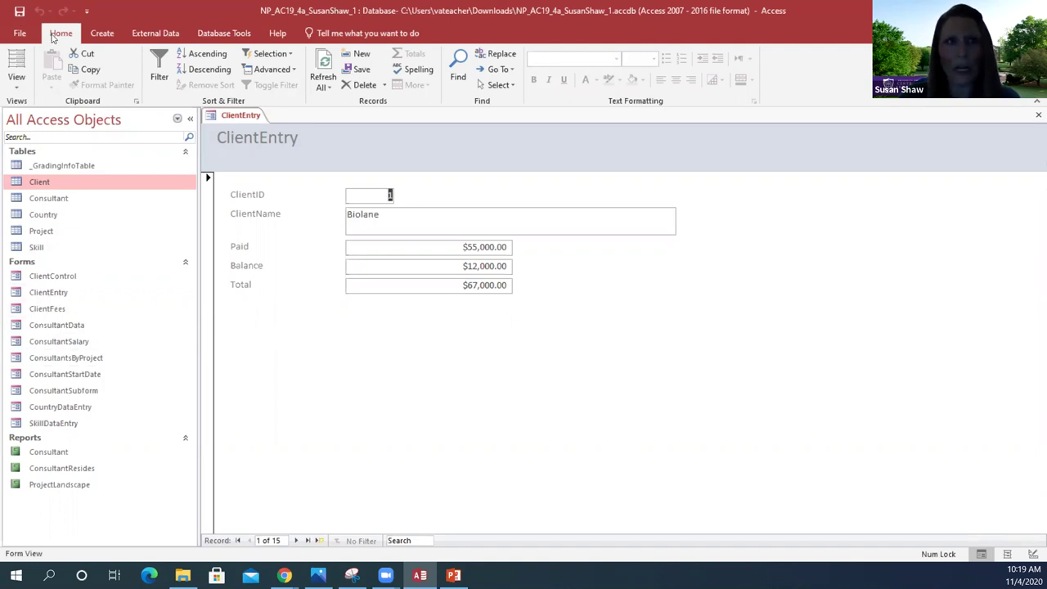
click(21, 87)
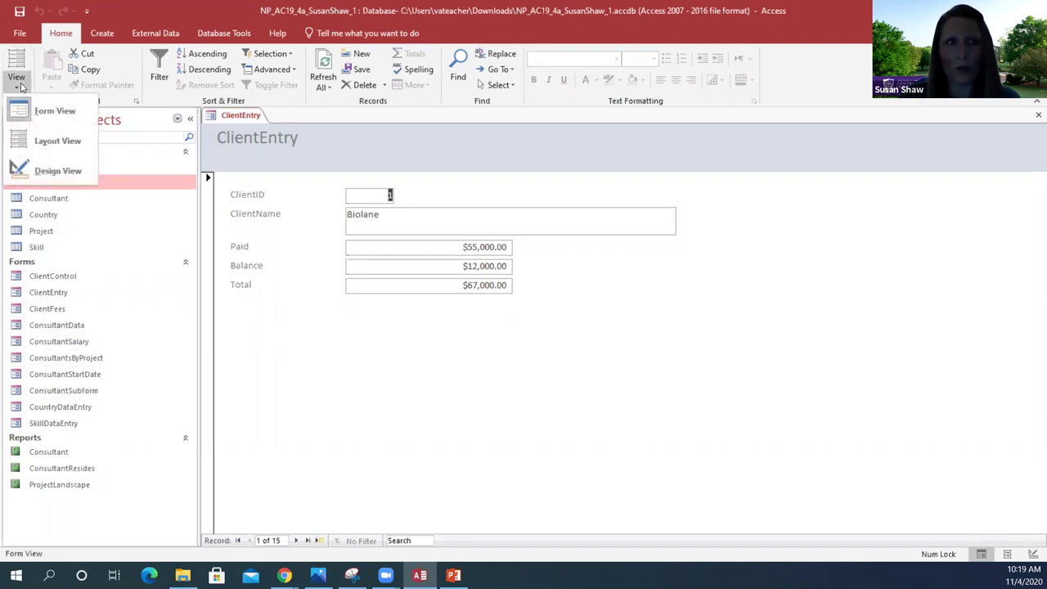
Switch the ClientEntry form to Layout View with the Field List pane alongside.
click(38, 139)
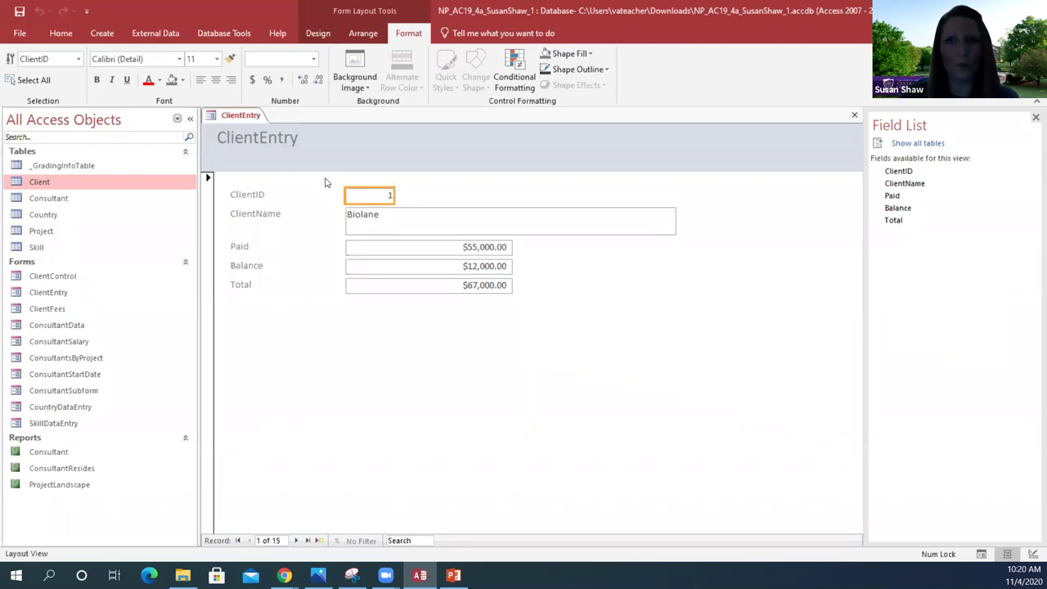
click(906, 172)
key(Down)
click(901, 172)
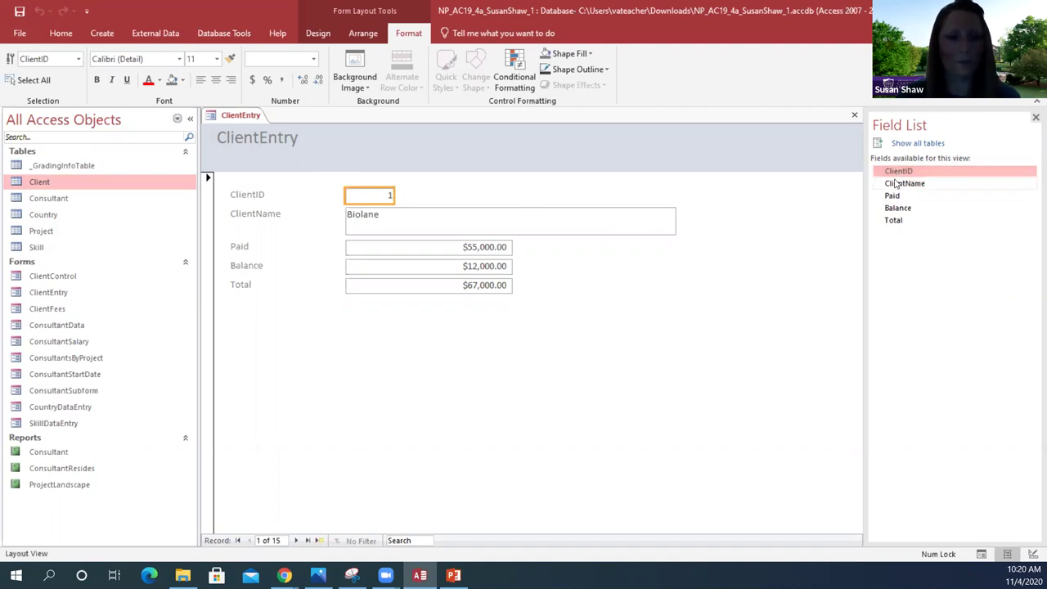
key(shift+Down)
key(shift+Down)
key(shift+Down)
key(shift+Down)
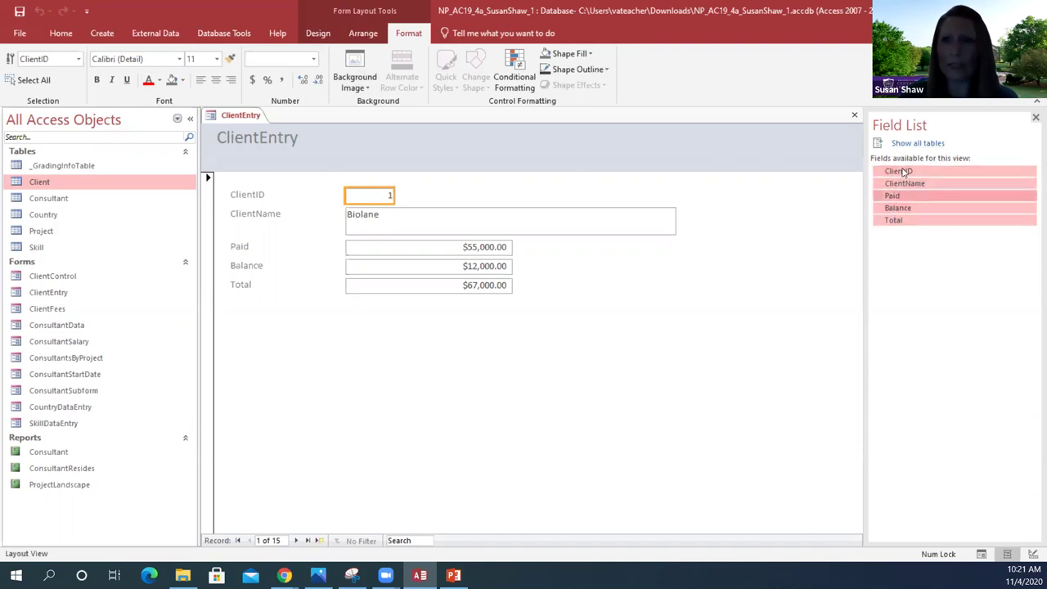
click(905, 210)
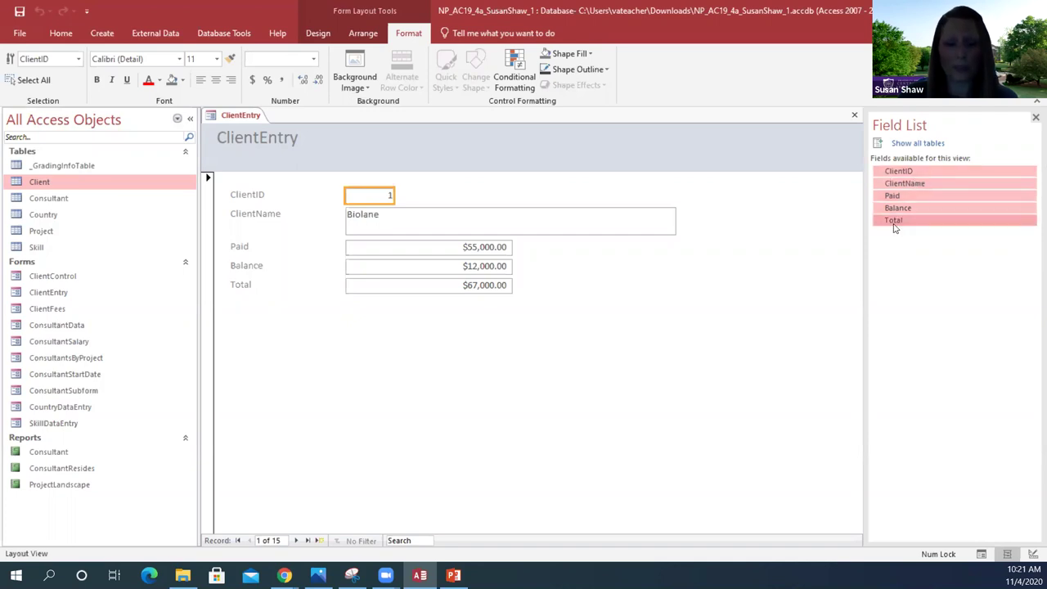
mouse_move(894, 228)
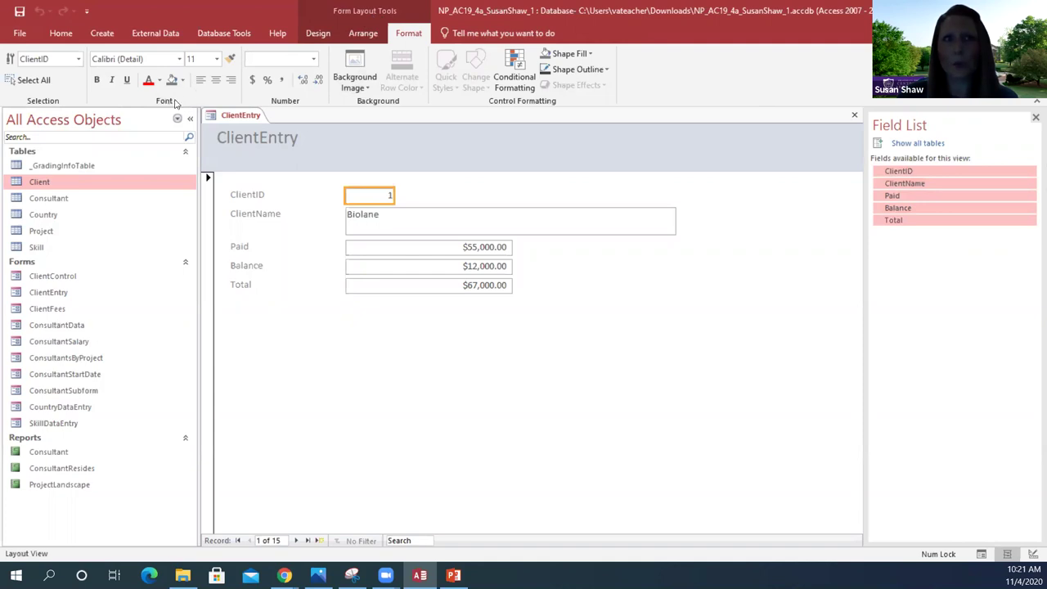
Format the ClientID value as right-aligned and bold.
click(231, 82)
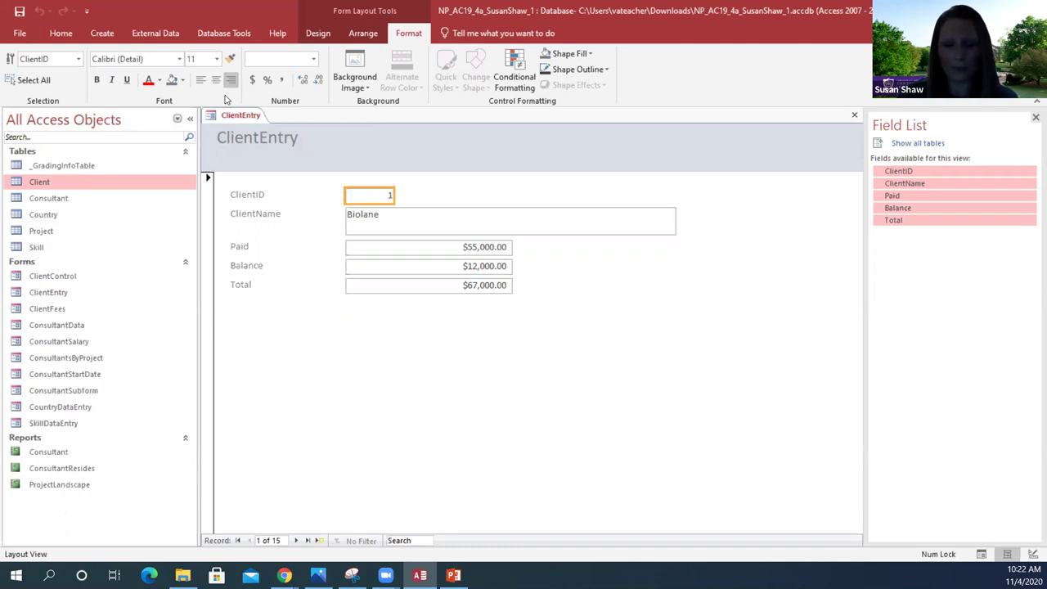
click(95, 81)
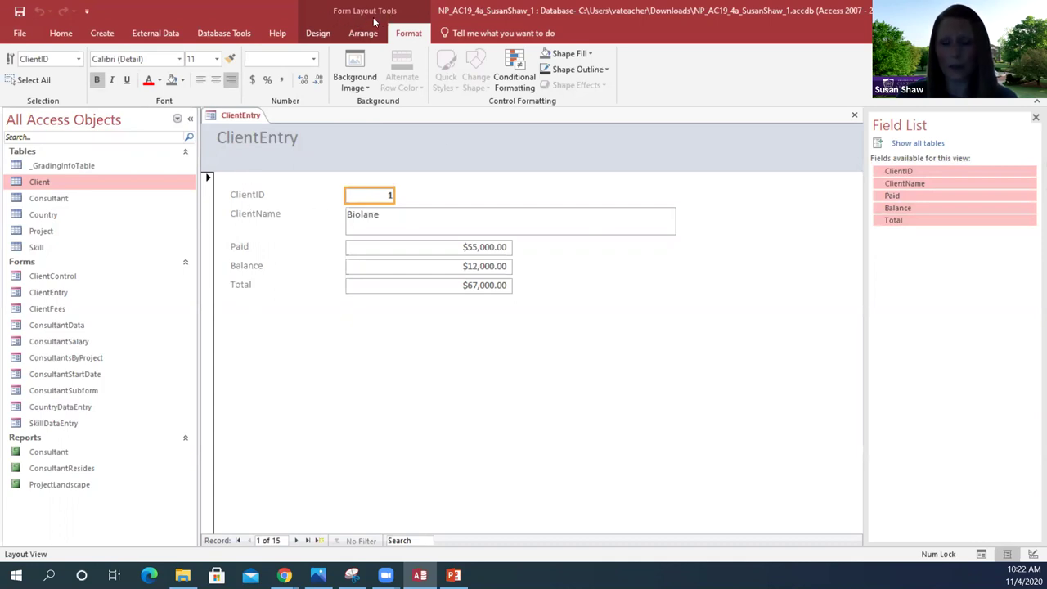
Switch the ClientEntry form from Layout View back to Form View.
click(62, 34)
click(15, 85)
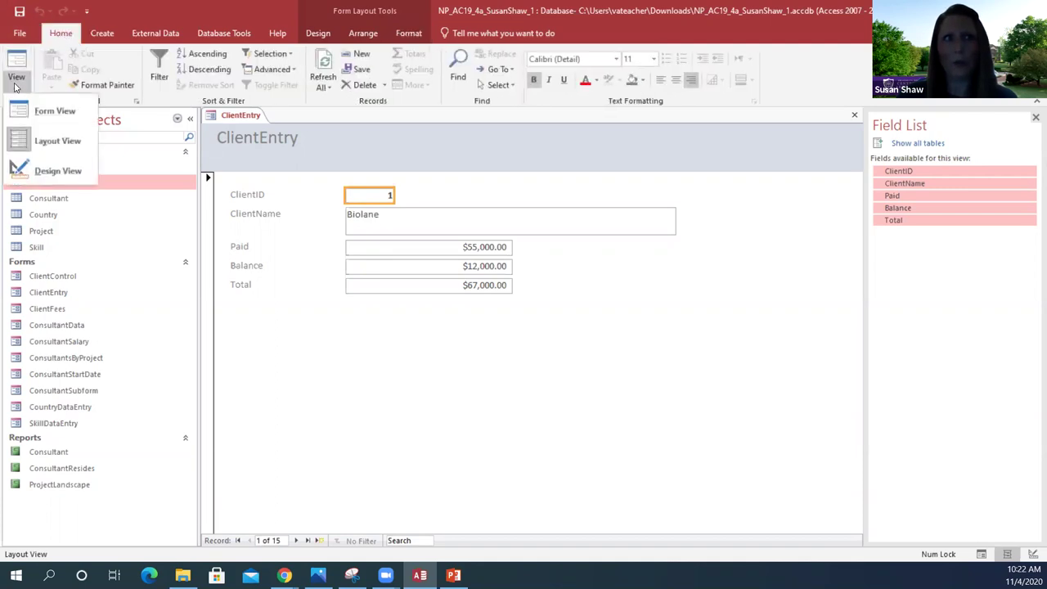
click(50, 112)
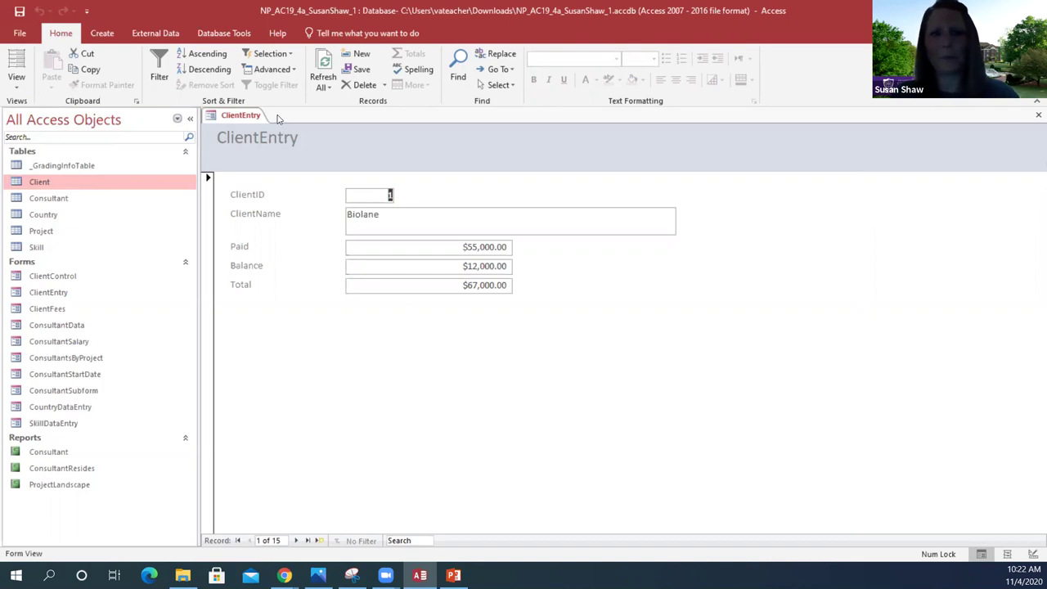
Jump to record 9, Pyrolira, through the Current Record box.
click(282, 540)
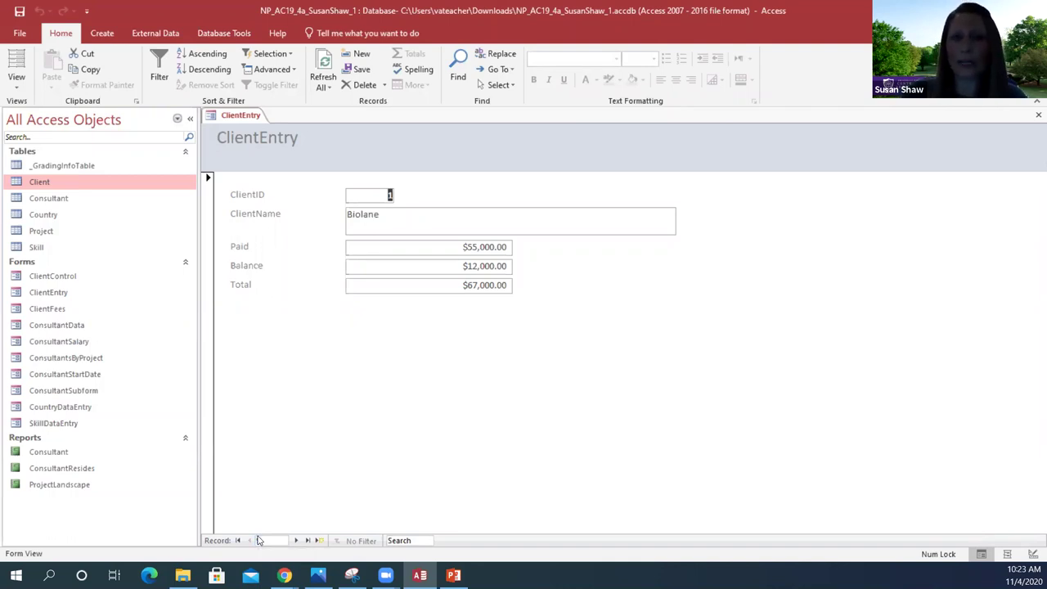
text(9)
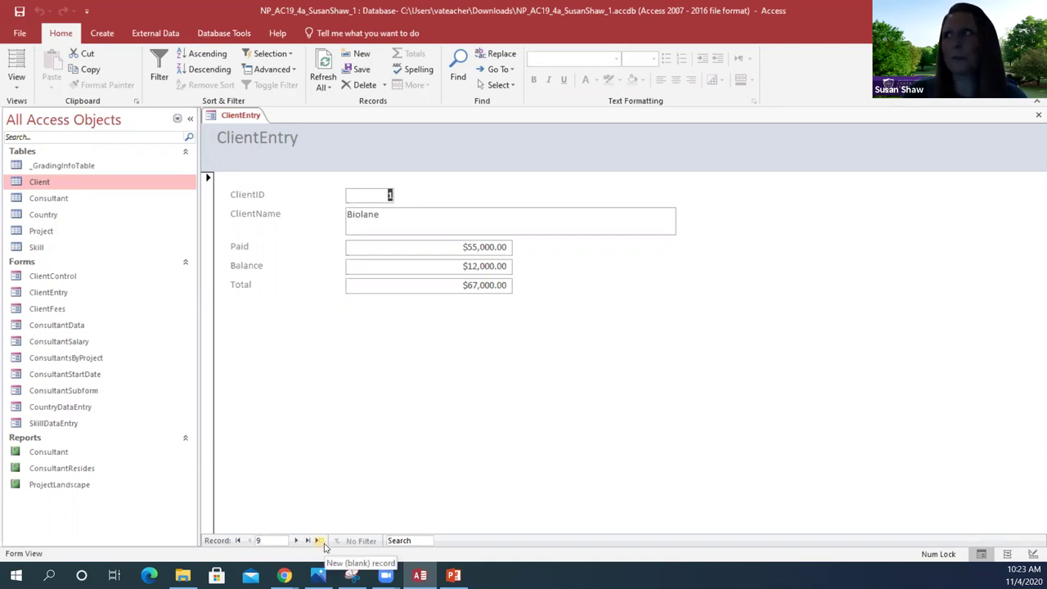
key(Return)
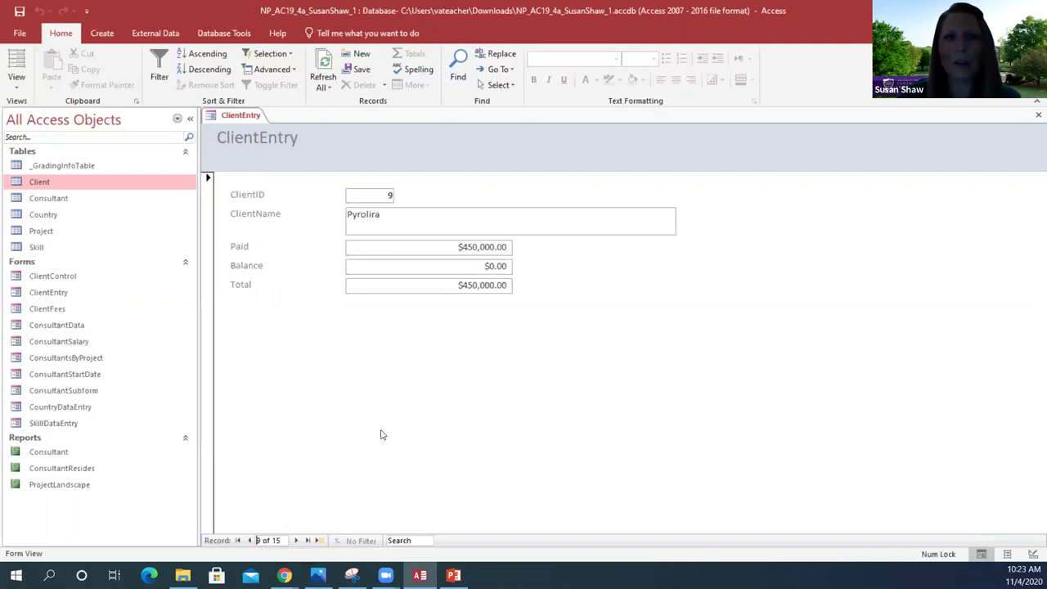
Change Pyrolira's Balance to $25,000.00, making Total $475,000.00, and save the record.
click(492, 266)
key(BackSpace)
text(25000)
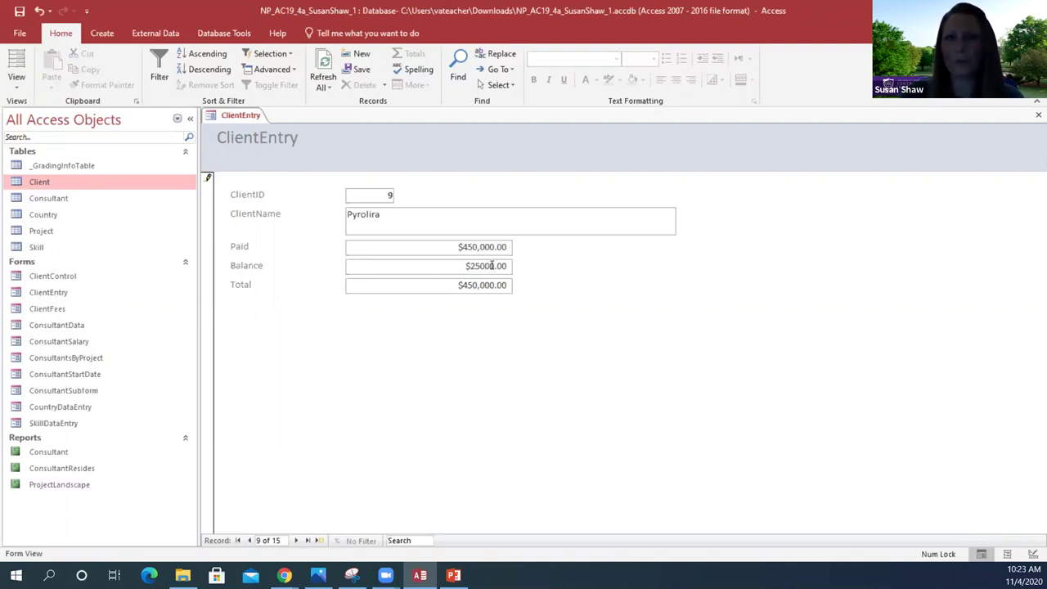
key(Tab)
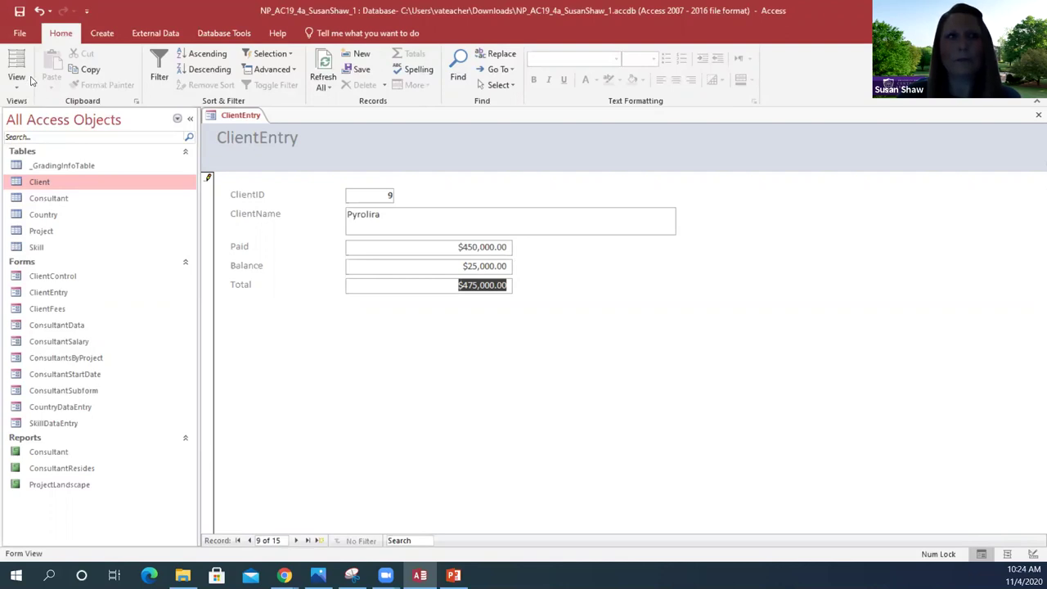
click(18, 14)
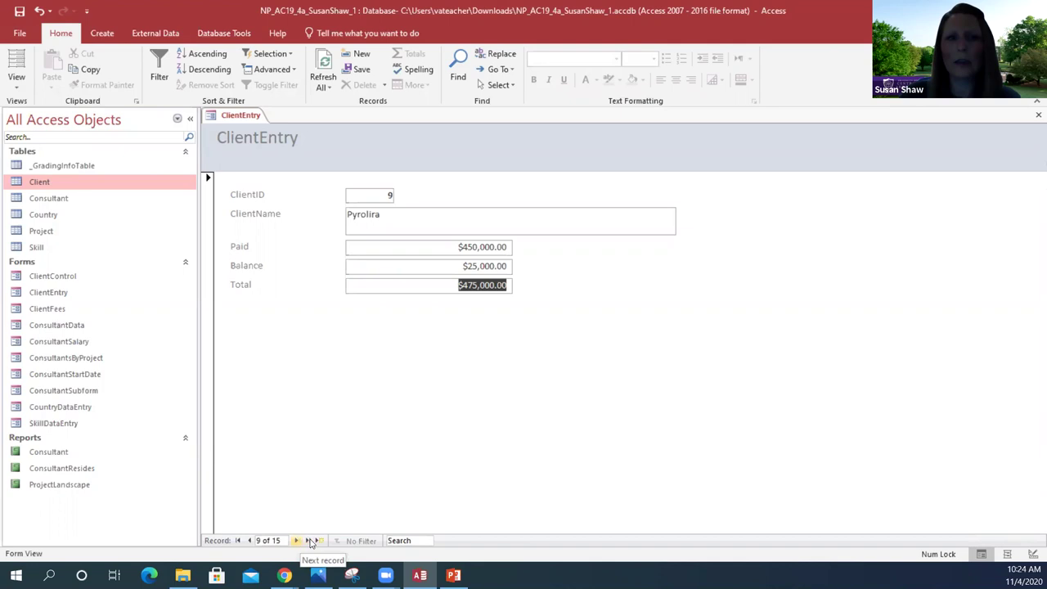
Go to the last client record, then advance to blank record 16 of 16.
click(307, 541)
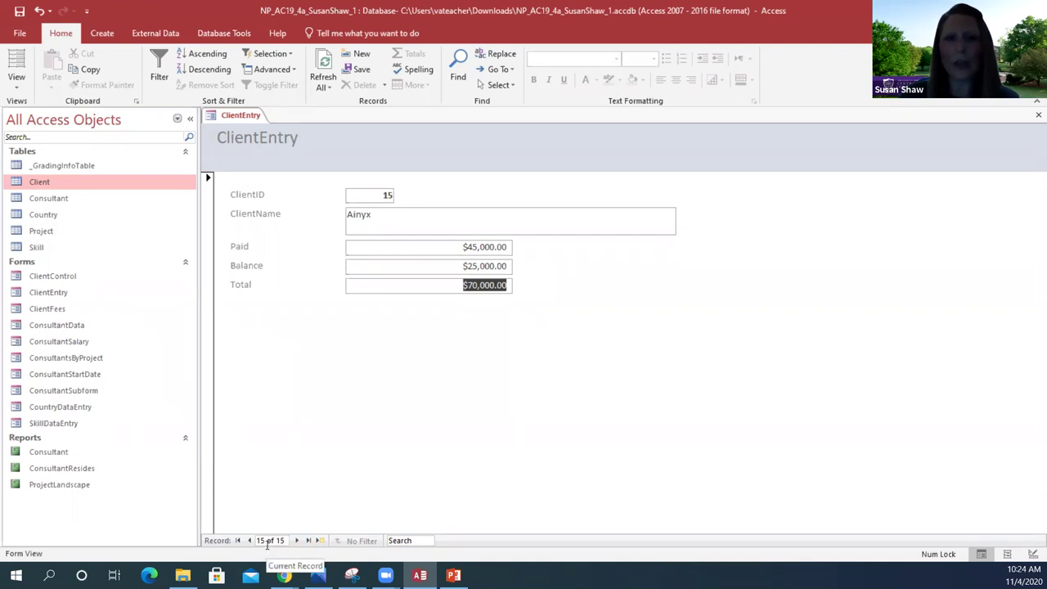
click(300, 541)
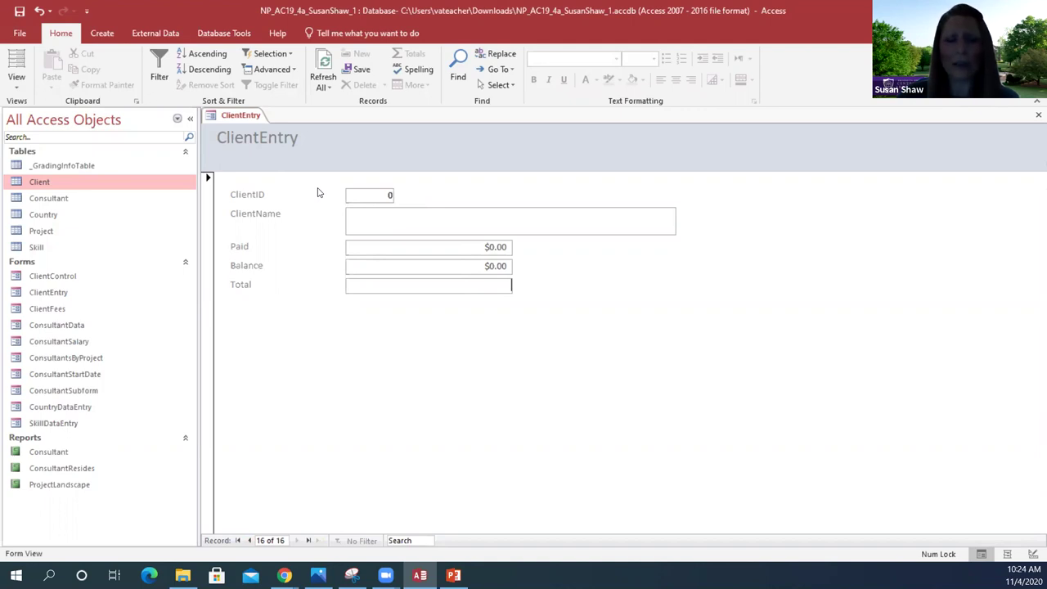
Enter client 16, Intrazio, with Paid $25,000.00, then close the ClientEntry form.
click(379, 196)
text(16)
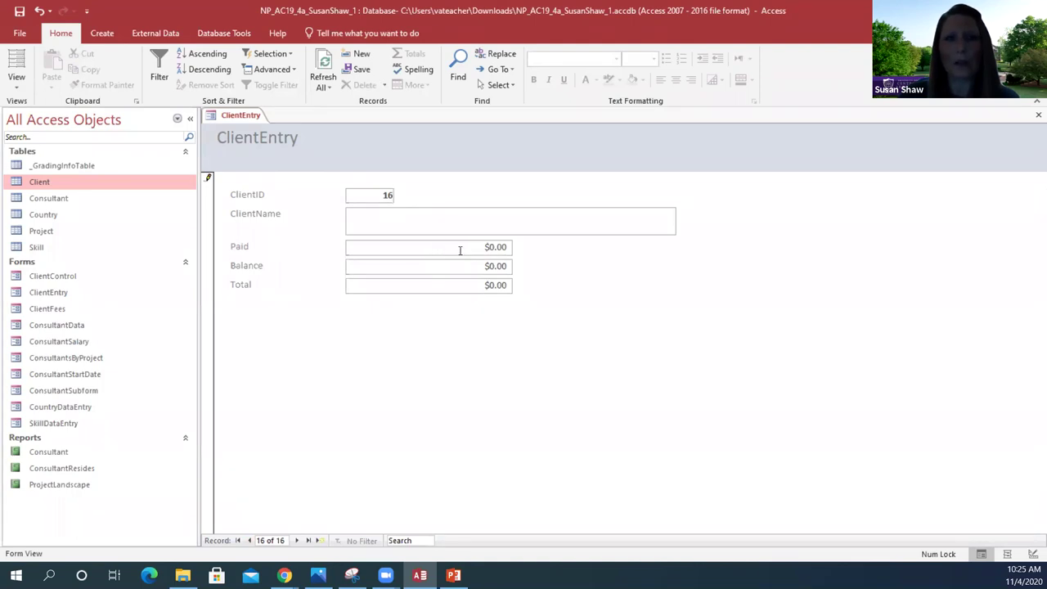
click(400, 218)
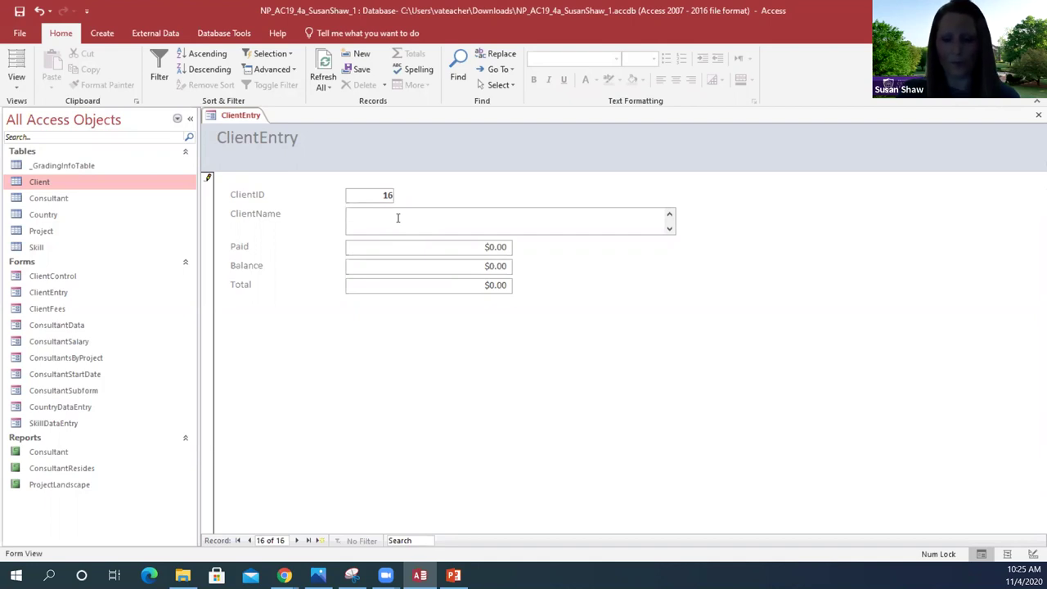
text(Intr)
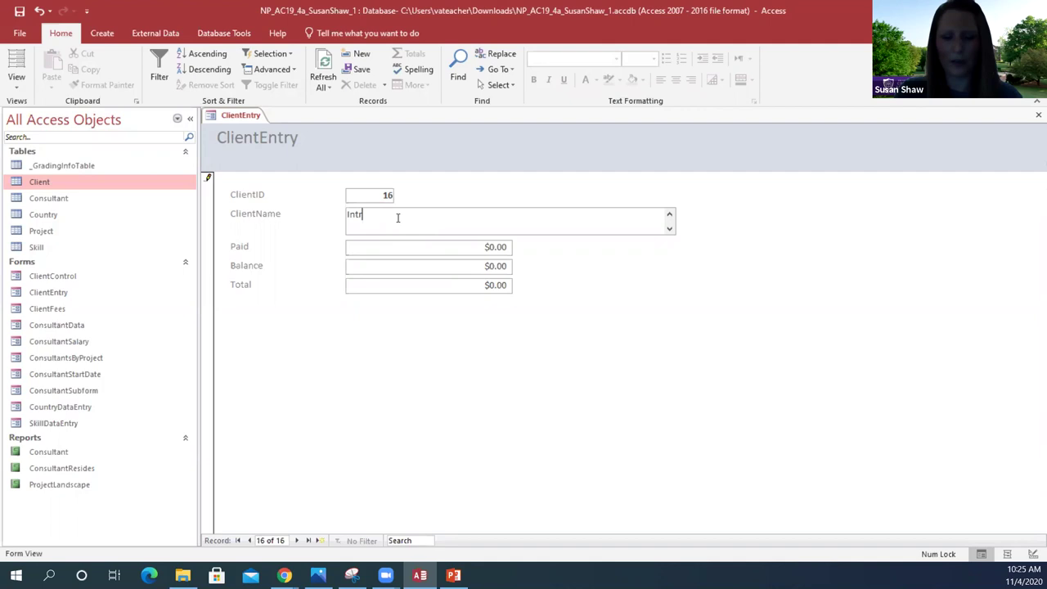
text(azio)
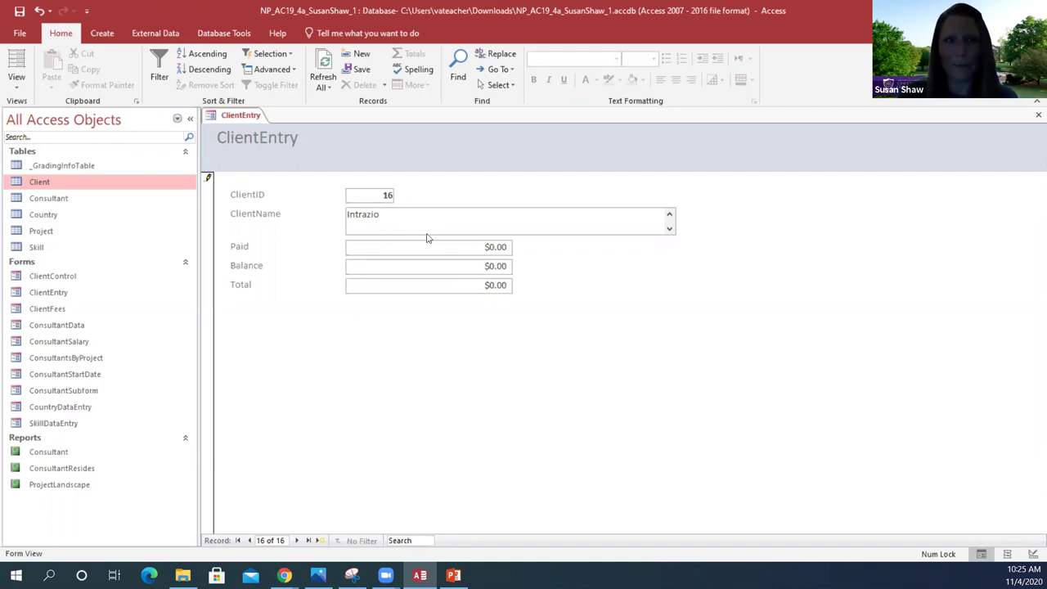
click(494, 247)
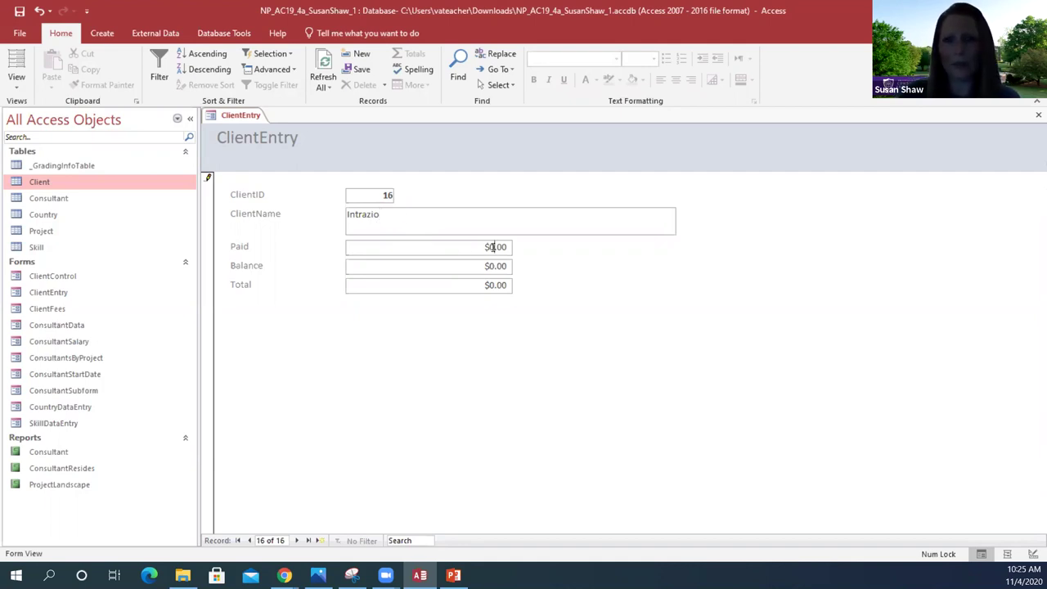
text(2500)
key(Tab)
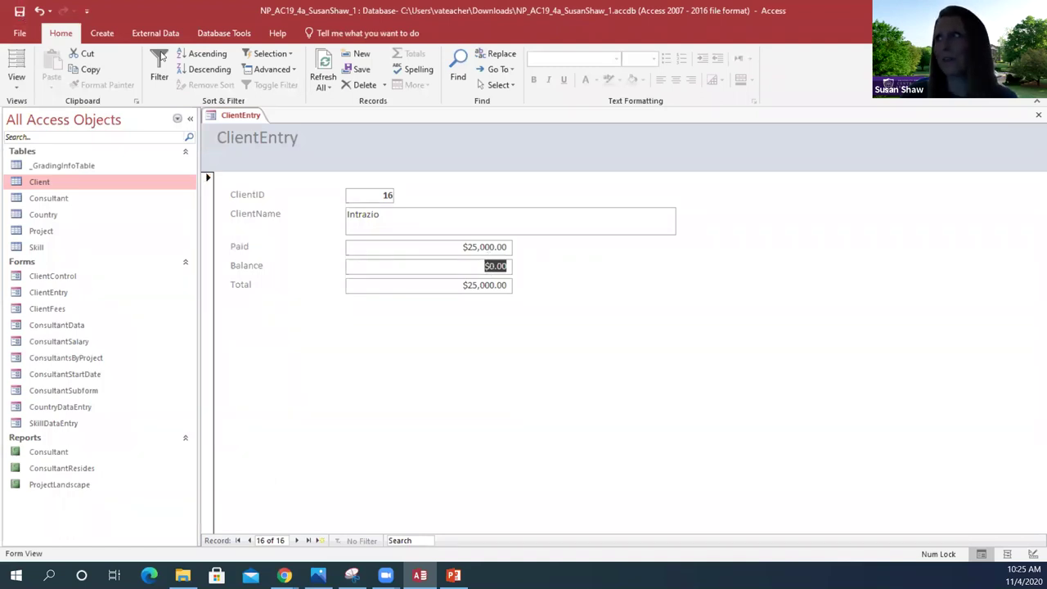
click(1036, 117)
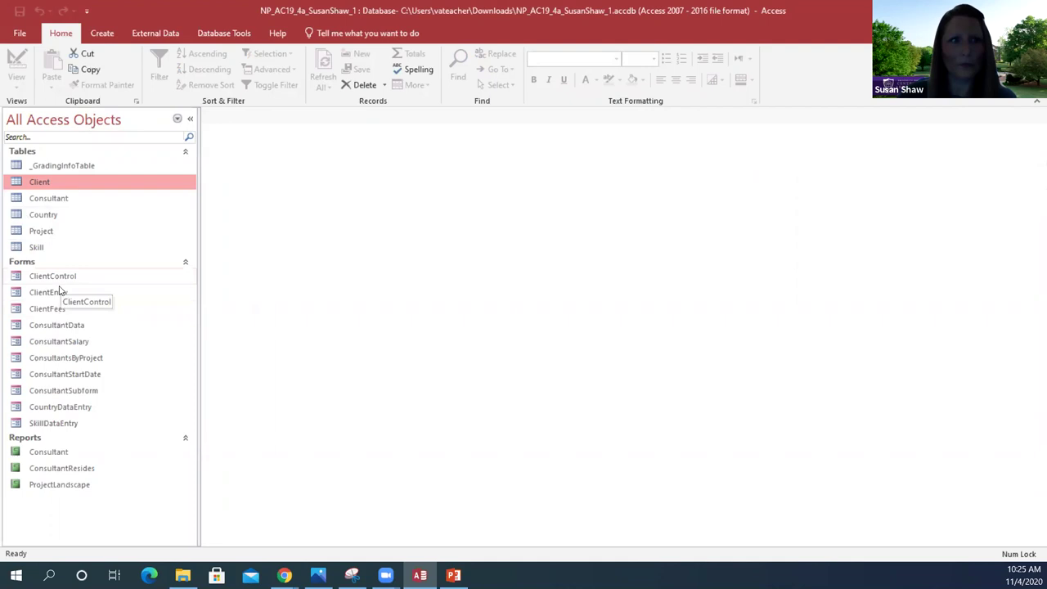
Open the ConsultantSalary form in Design View from the navigation pane.
right_click(56, 344)
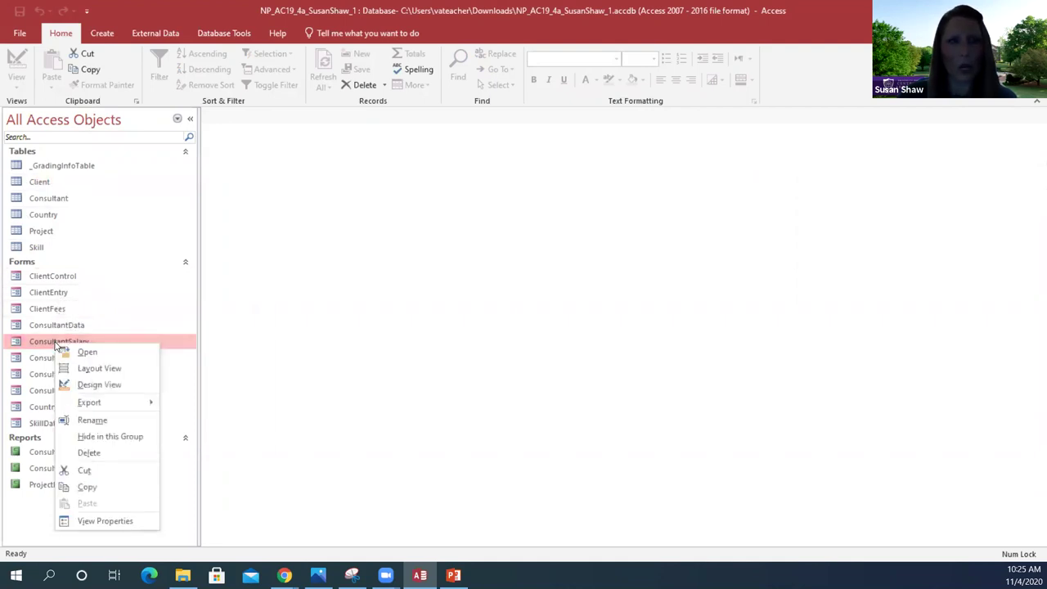
click(89, 385)
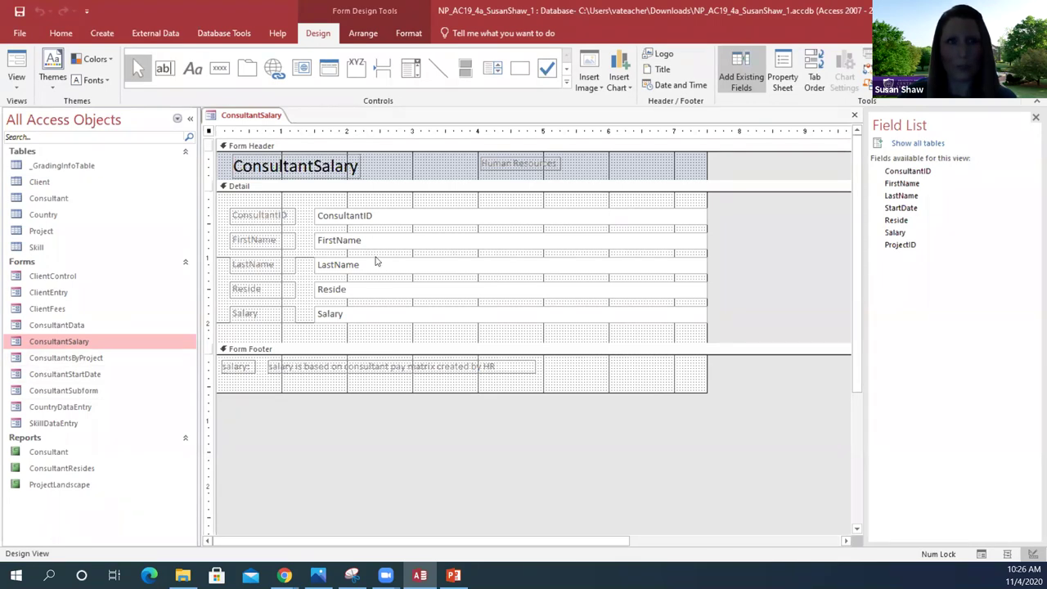
Delete the Human Resources label from the ConsultantSalary Form Header.
click(511, 162)
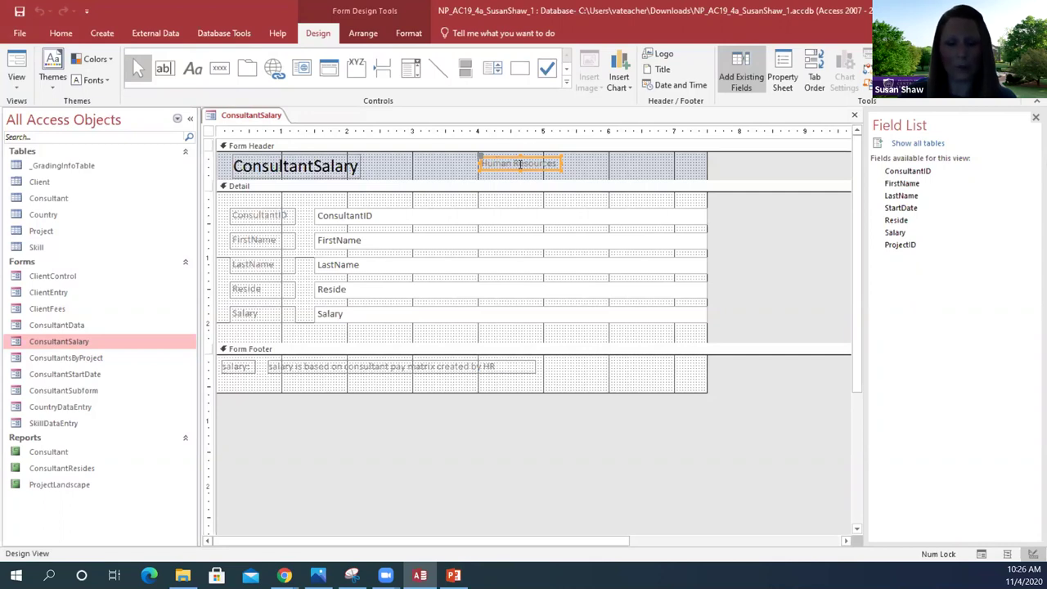
key(Delete)
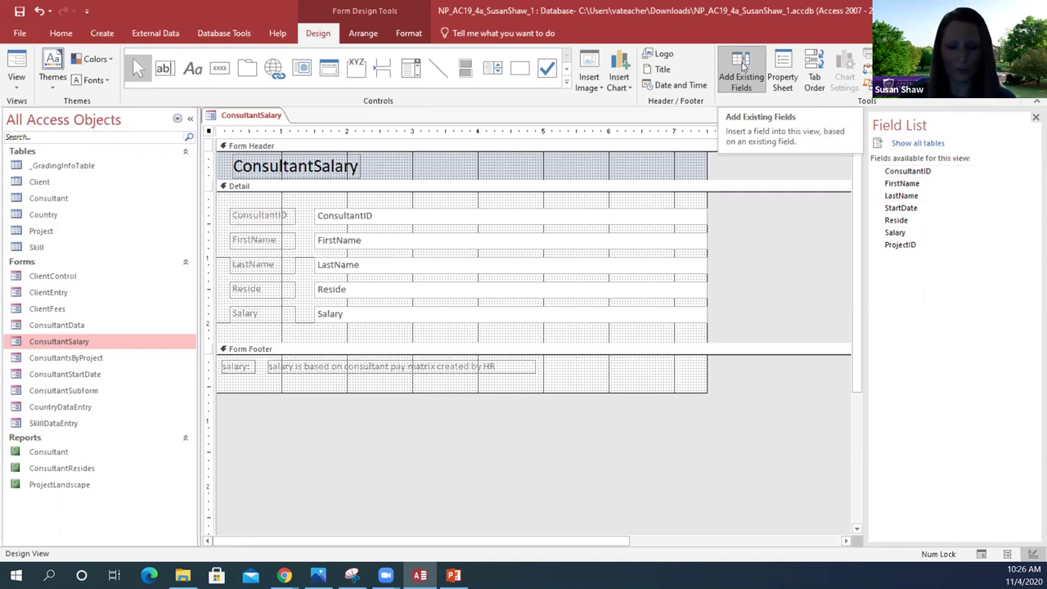
Place the StartDate field, with its label, below Salary in the Detail section.
click(900, 209)
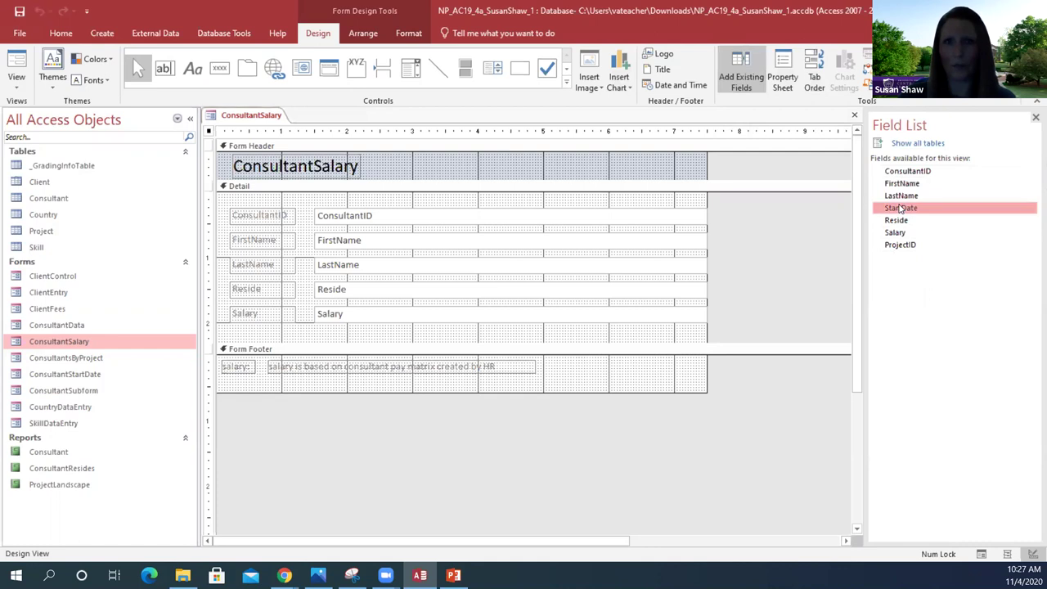
drag(900, 209, 250, 333)
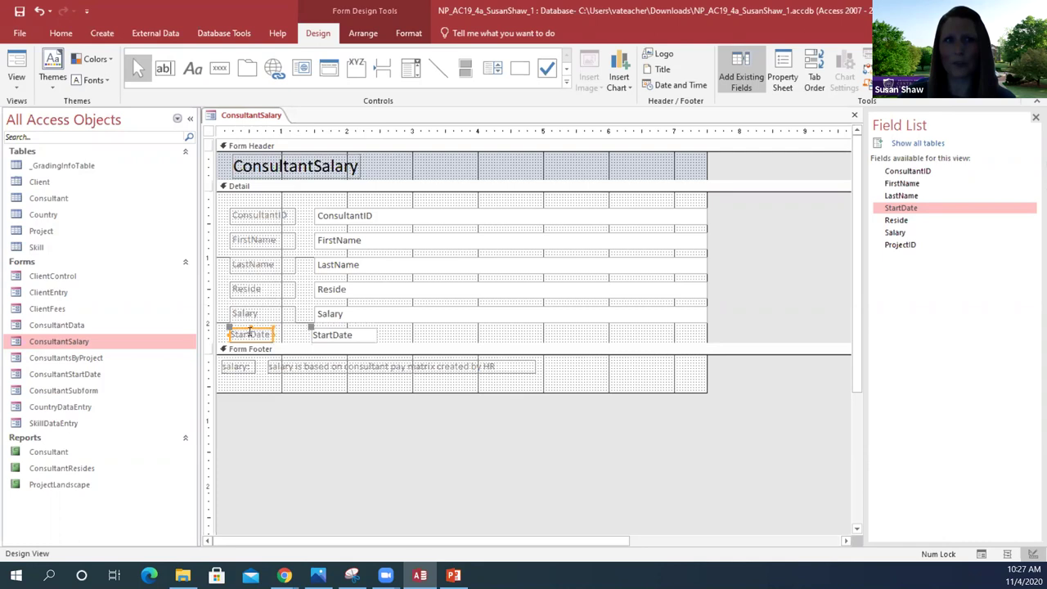
click(337, 337)
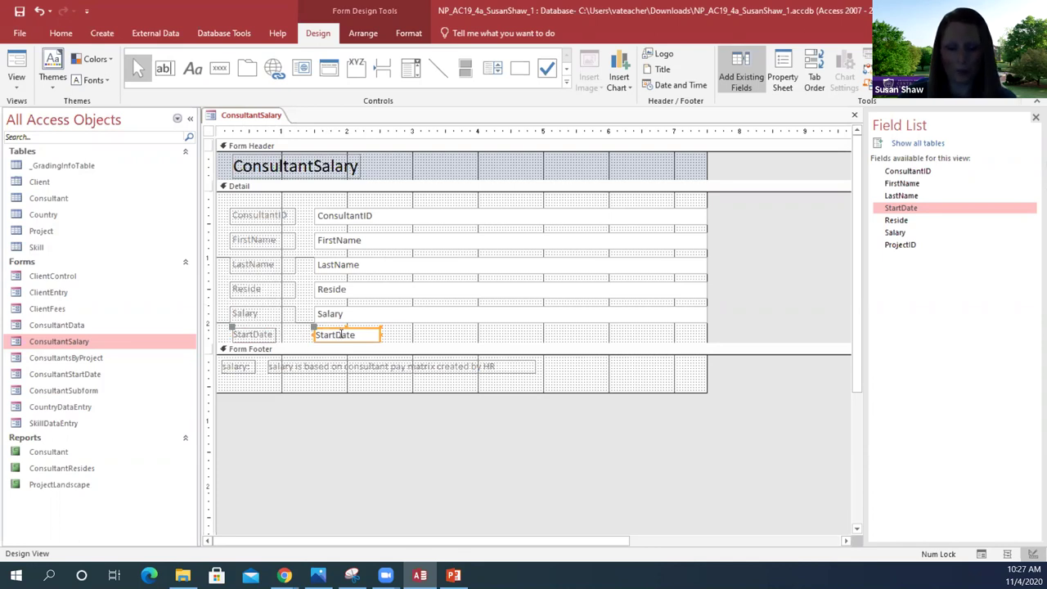
click(243, 337)
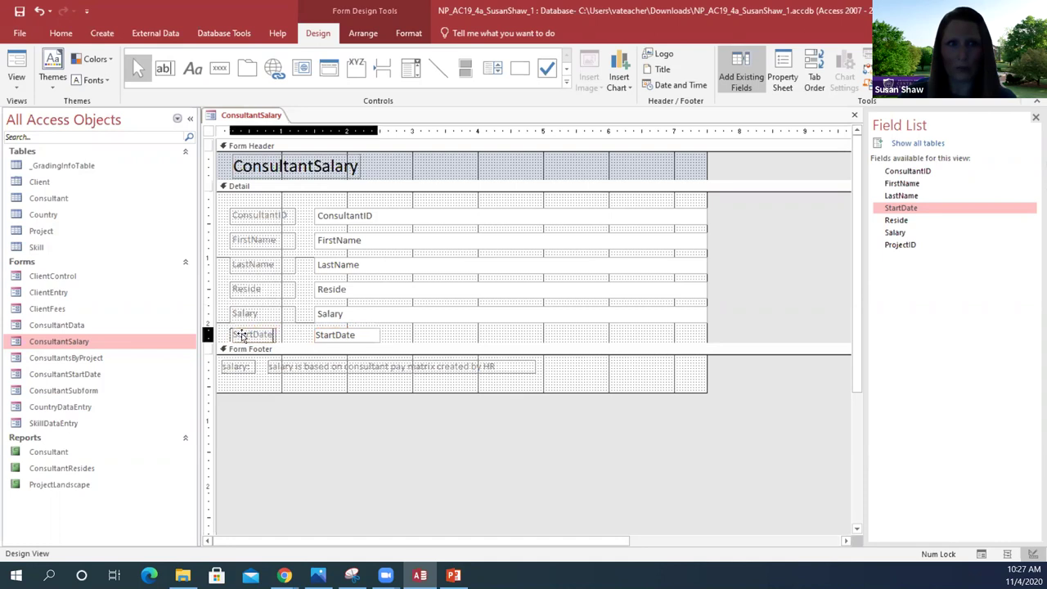
click(331, 339)
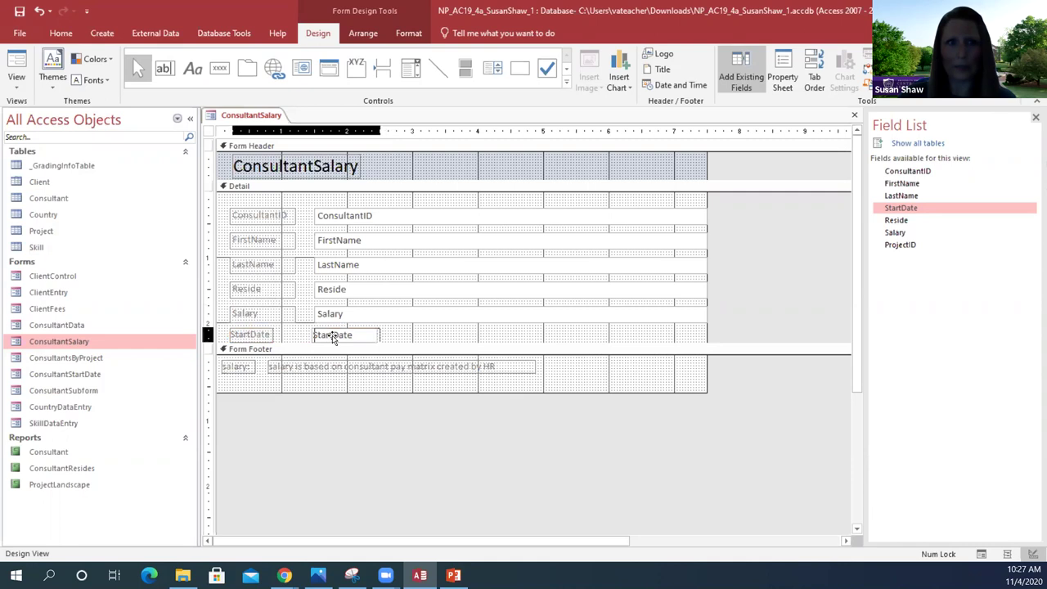
click(333, 338)
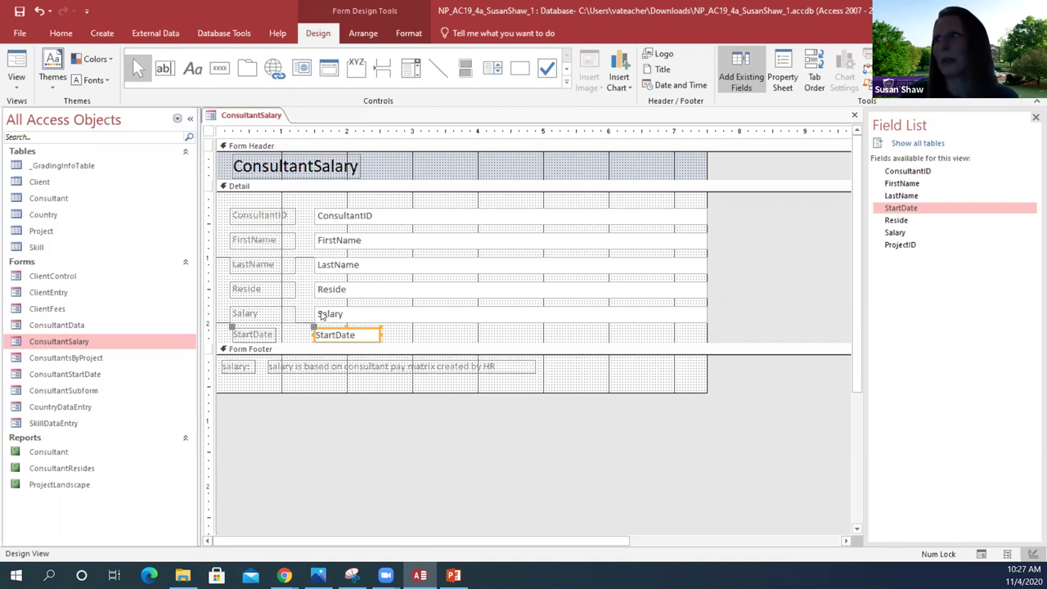
Change the Salary label to 'Current Salary' and edit the title to 'Consultant Salary'.
click(247, 315)
click(234, 313)
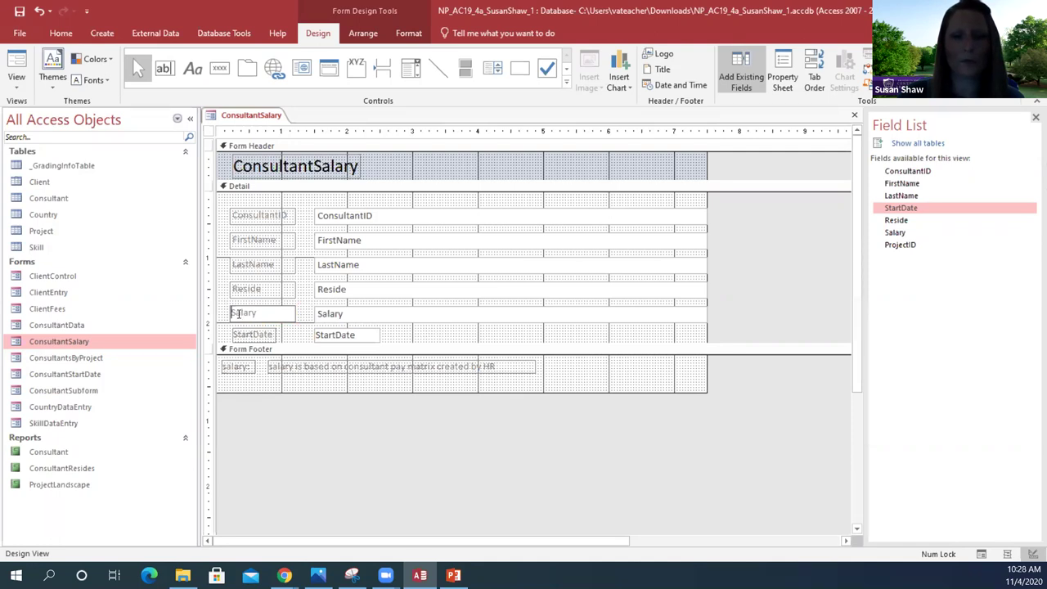
text(Current)
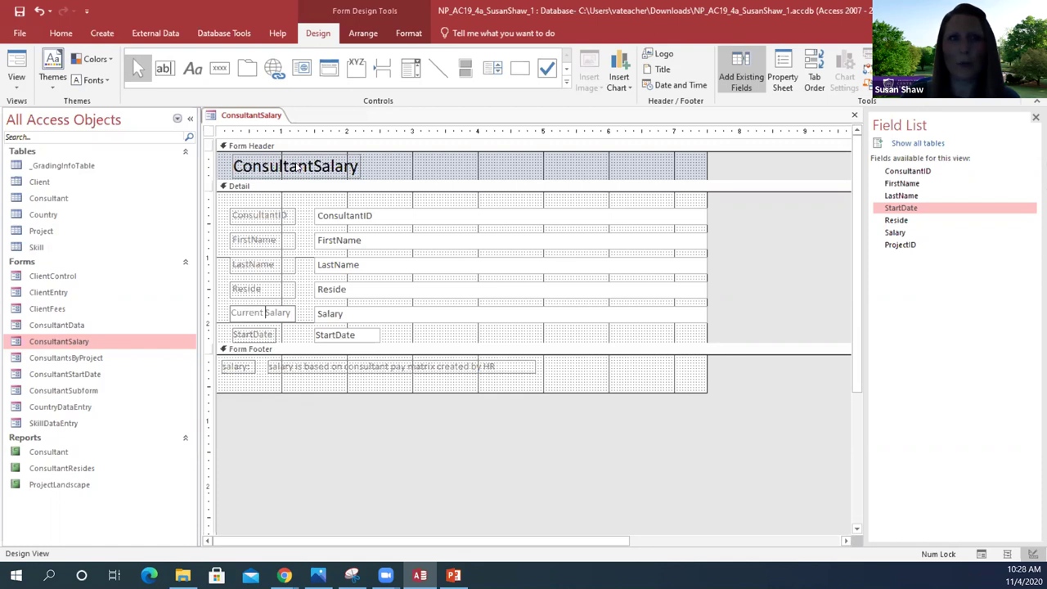
double_click(313, 170)
click(315, 165)
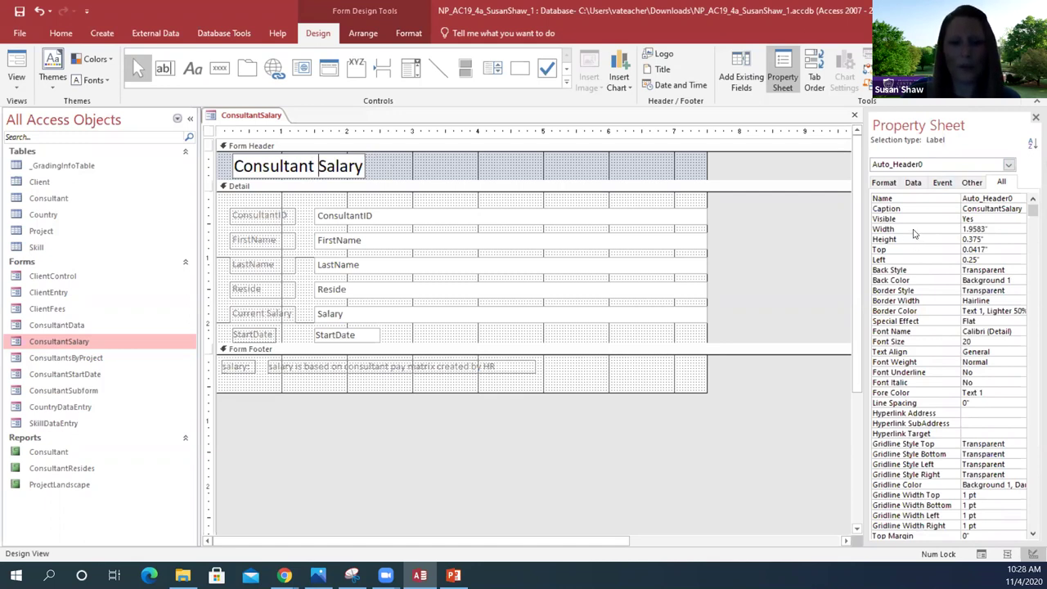
Save the ConsultantSalary design, then close the Property Sheet and the form.
click(460, 163)
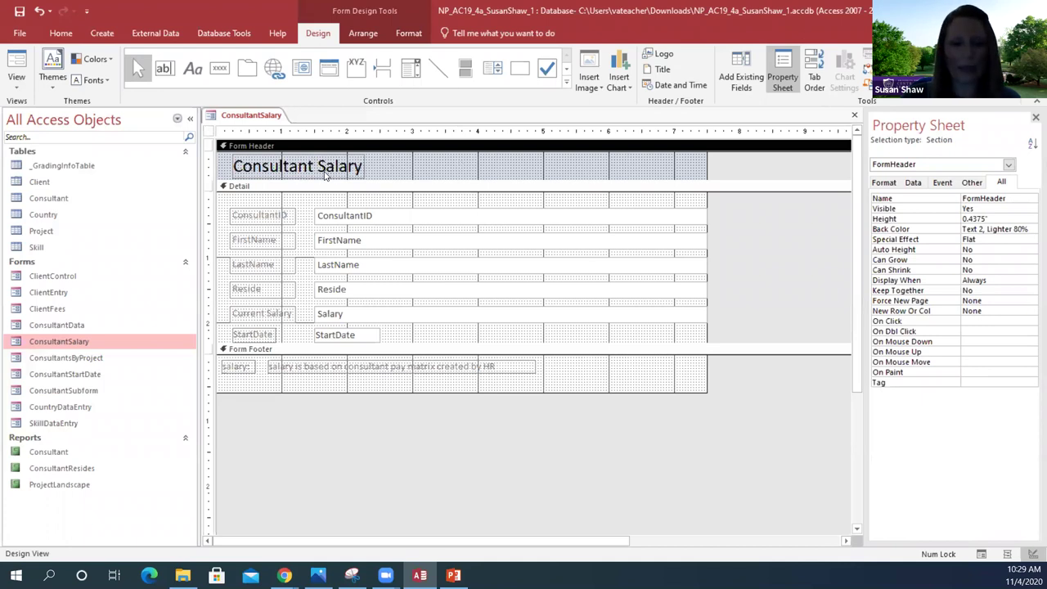
click(18, 10)
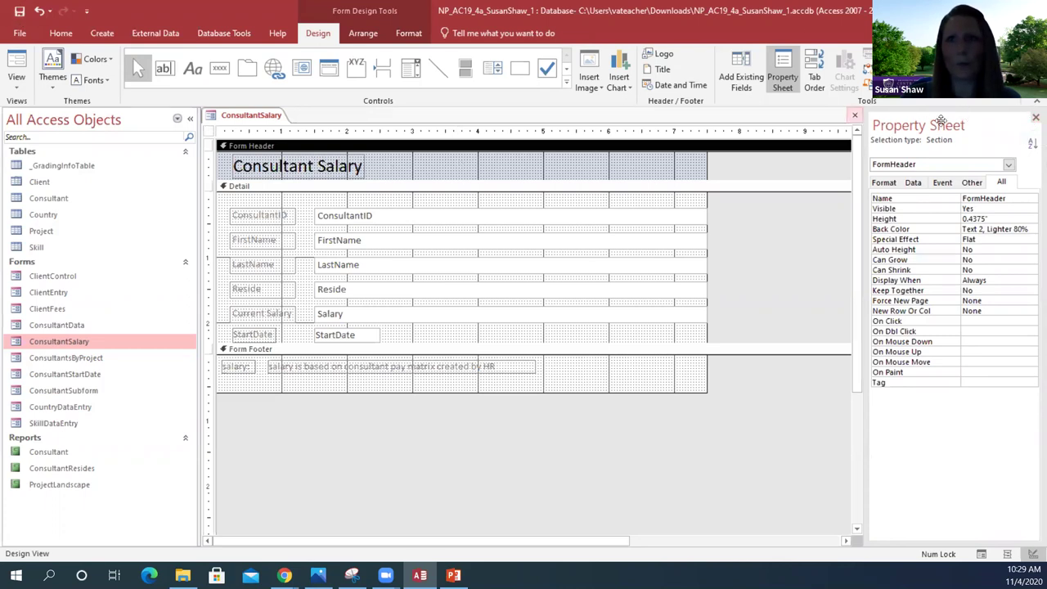
click(1036, 117)
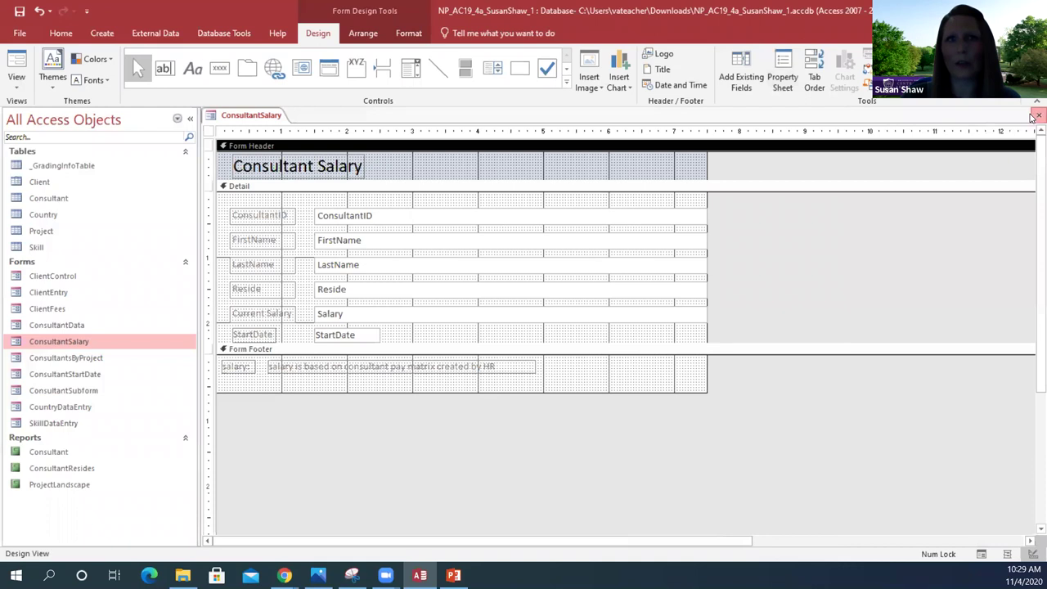
click(1036, 116)
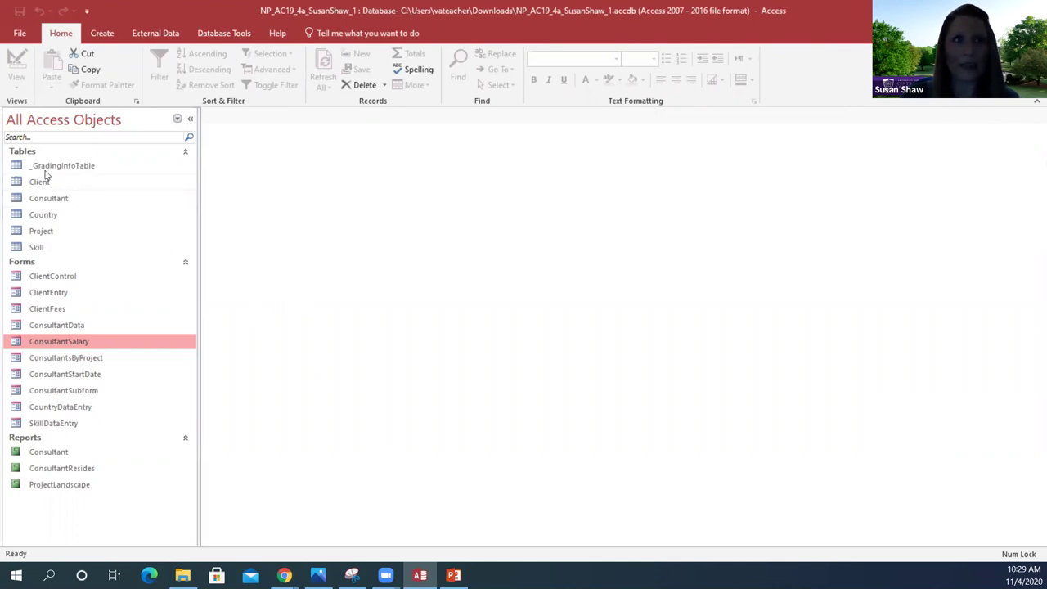
Generate a basic Report from the Country table, listing its 13 codes and names.
click(37, 217)
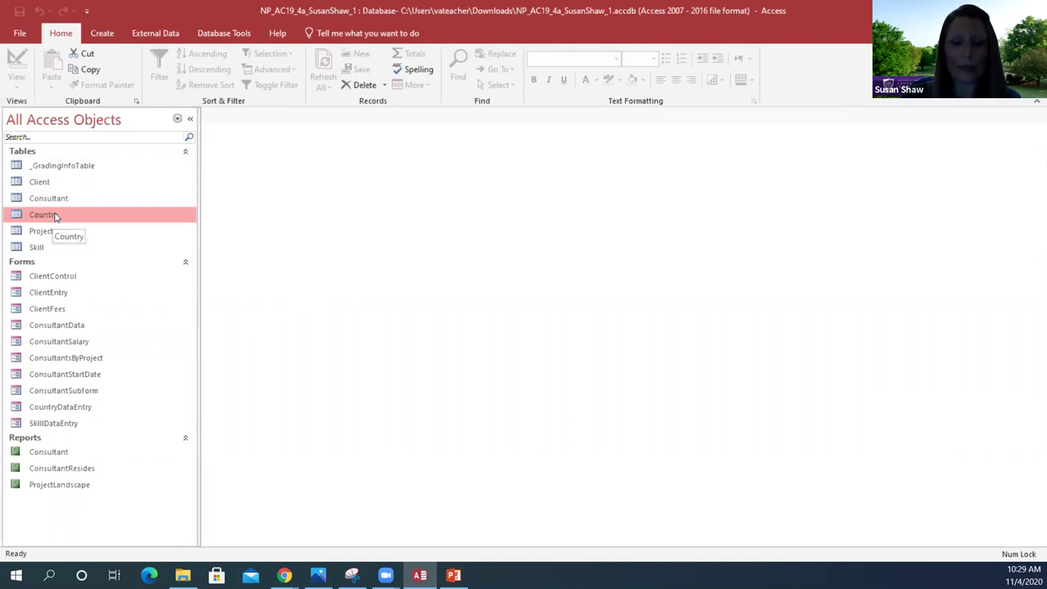
click(101, 33)
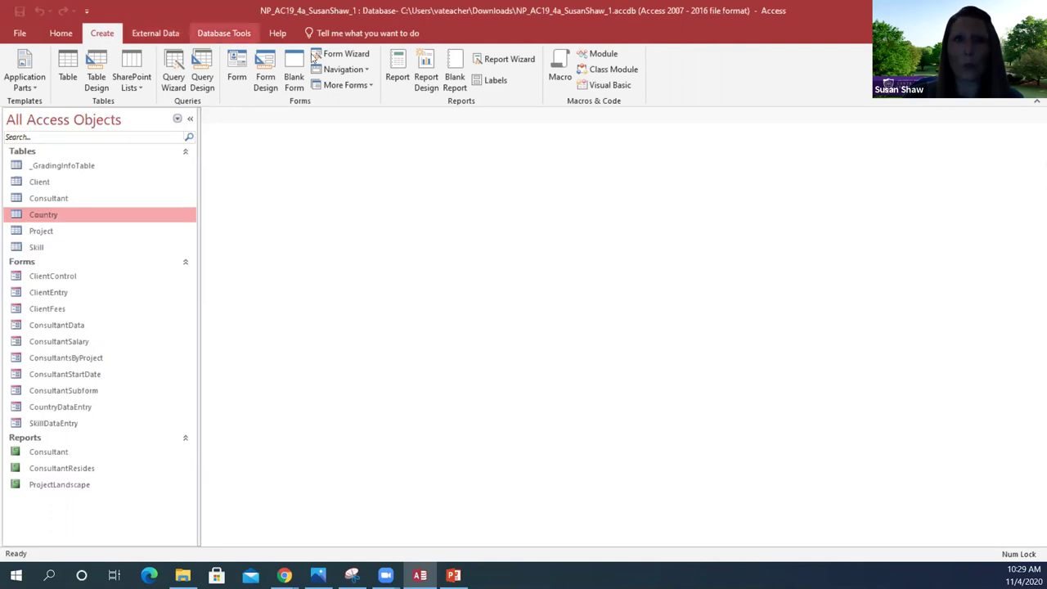
click(397, 70)
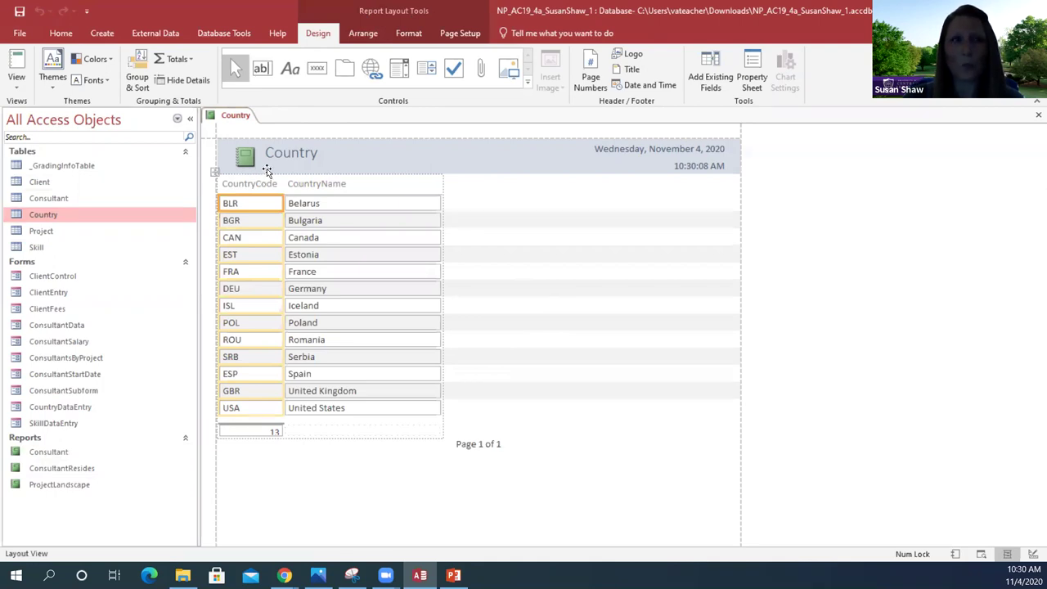
Save the new Country report under the name CountryList.
click(19, 11)
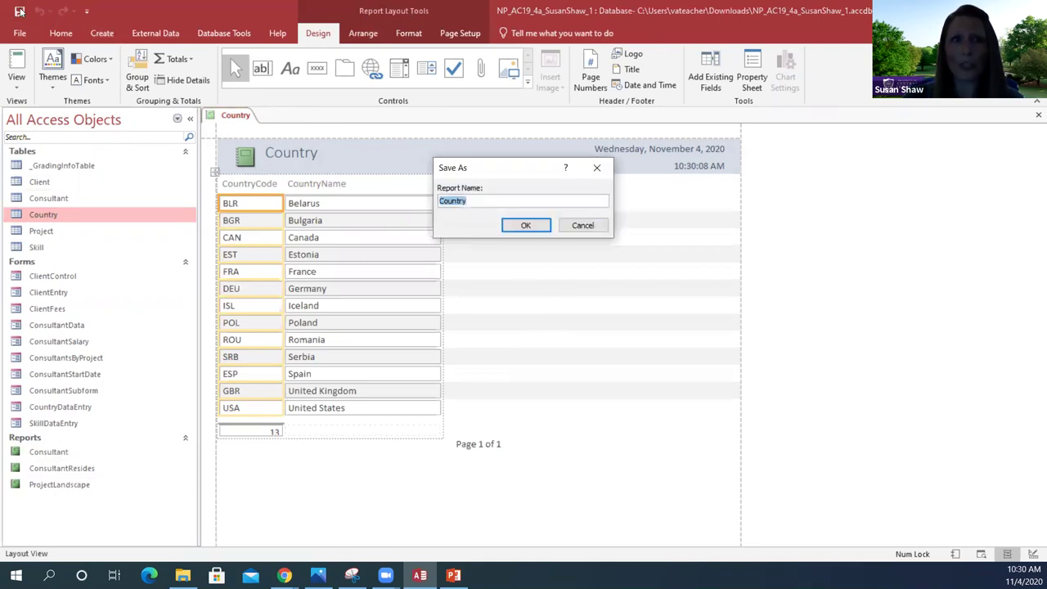
click(474, 200)
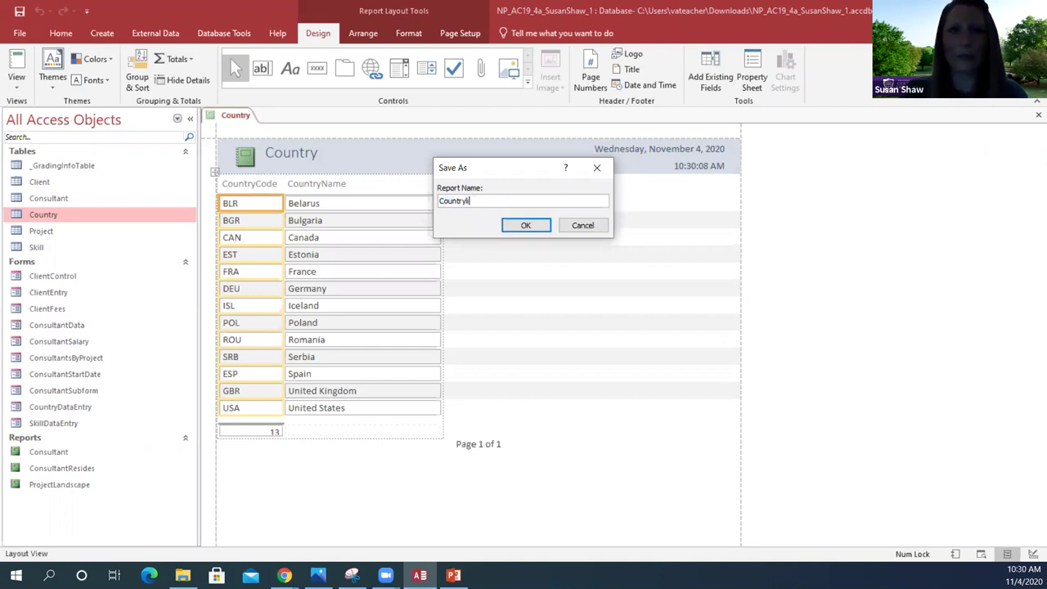
text(List)
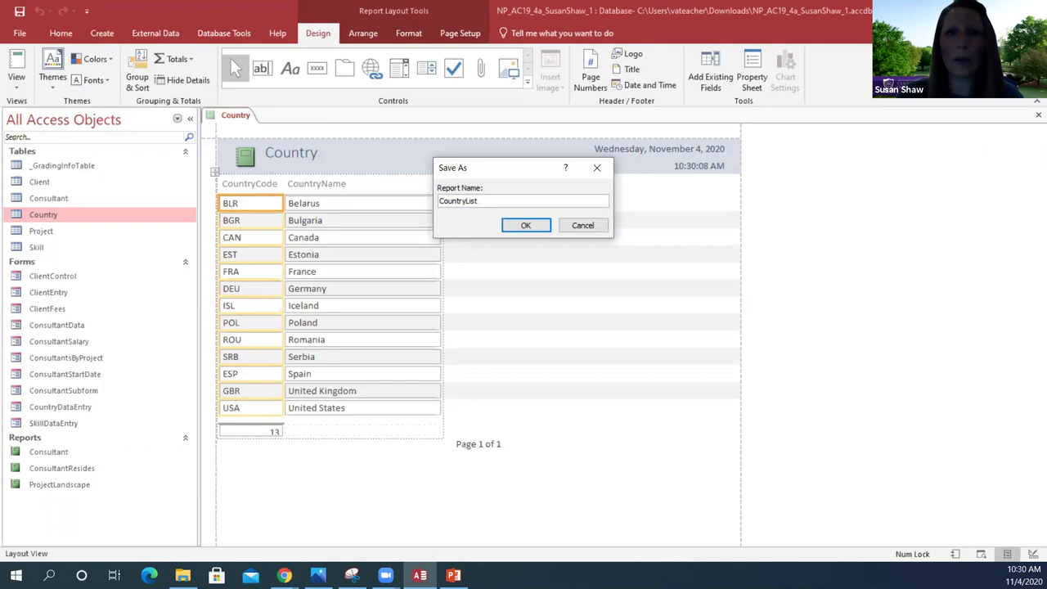
click(522, 228)
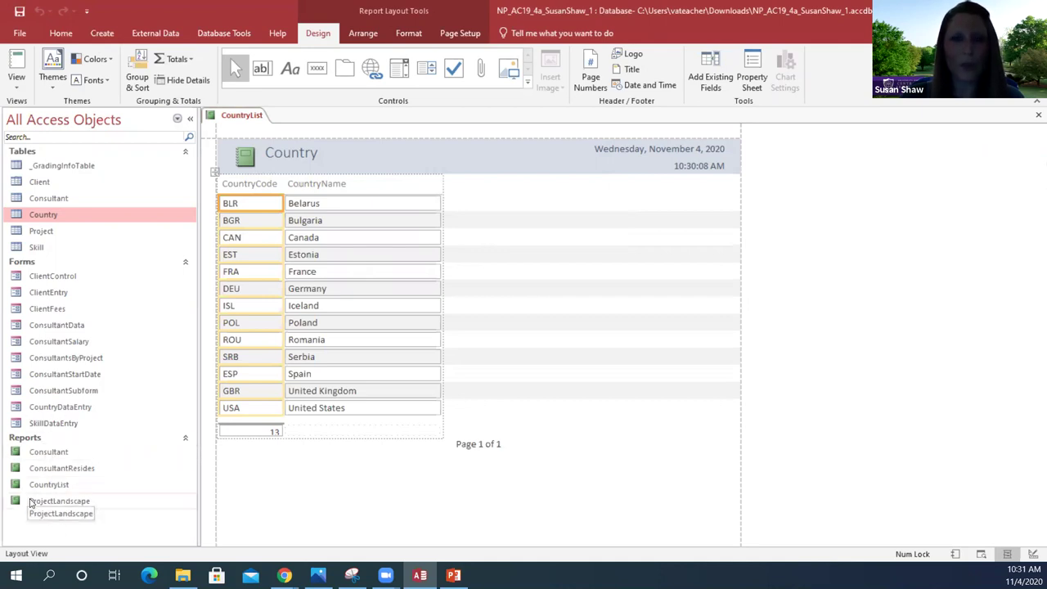
click(15, 82)
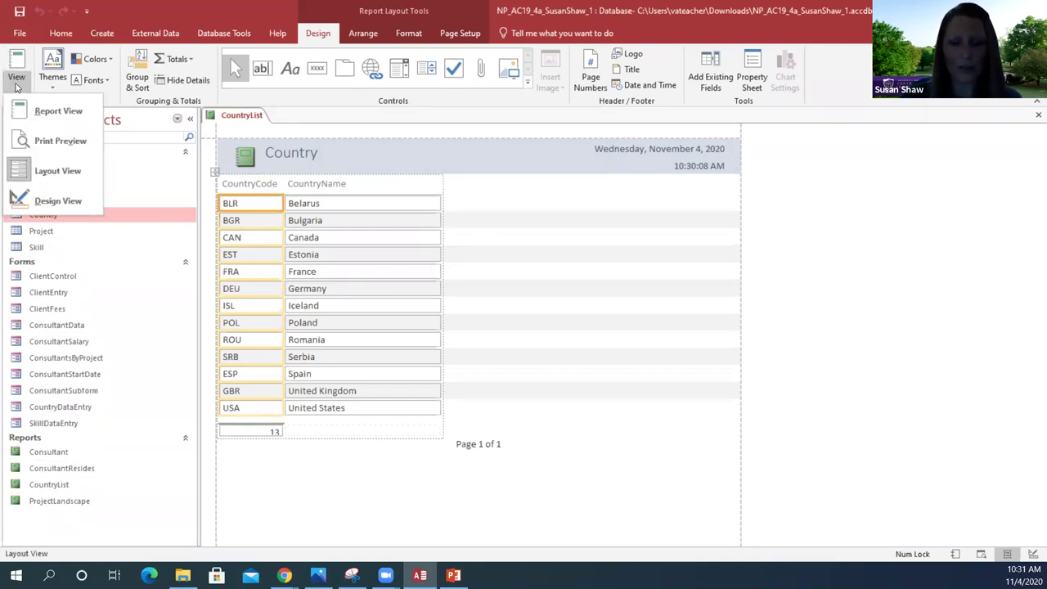
click(65, 173)
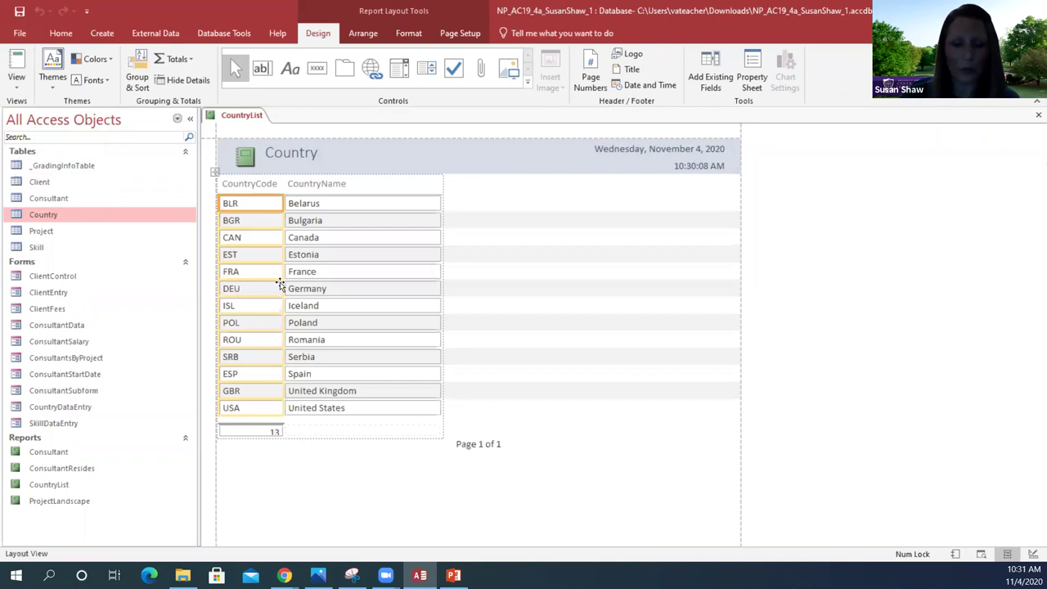
Change the report title from Country to 'Country Report' and save the report.
click(290, 157)
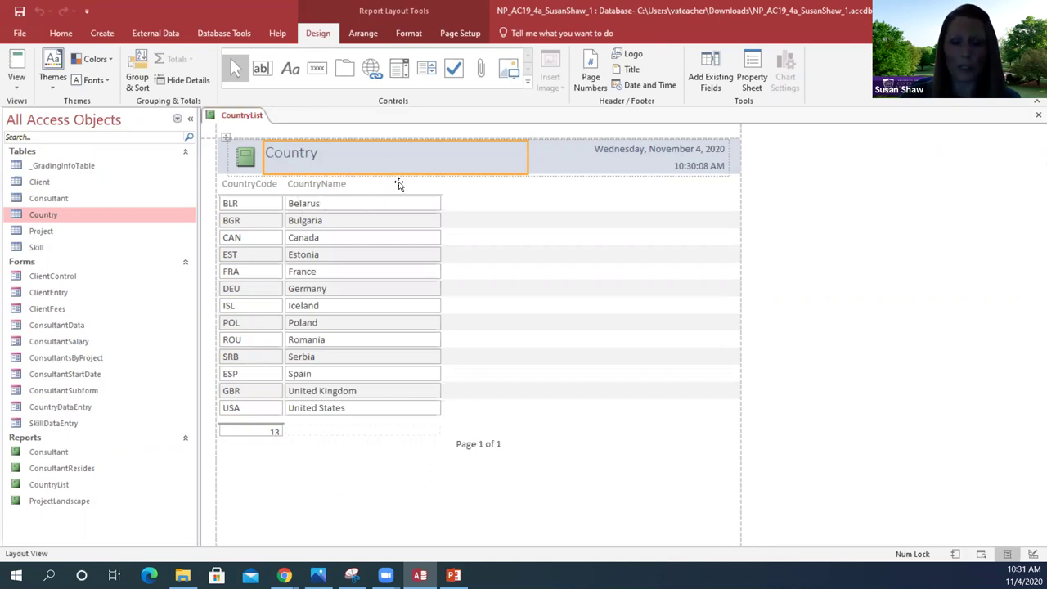
double_click(320, 154)
click(324, 153)
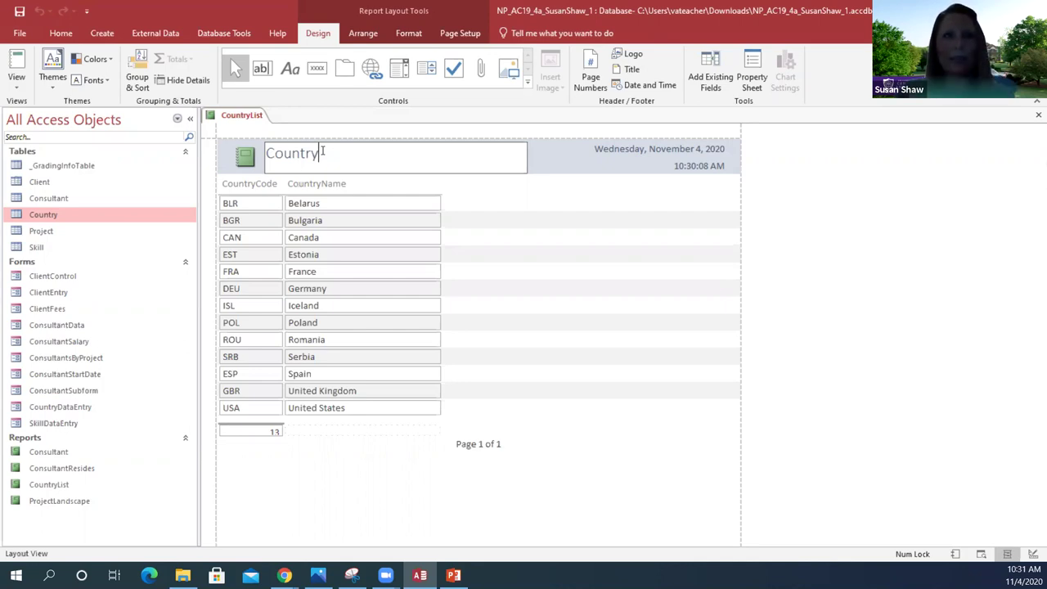
text(R)
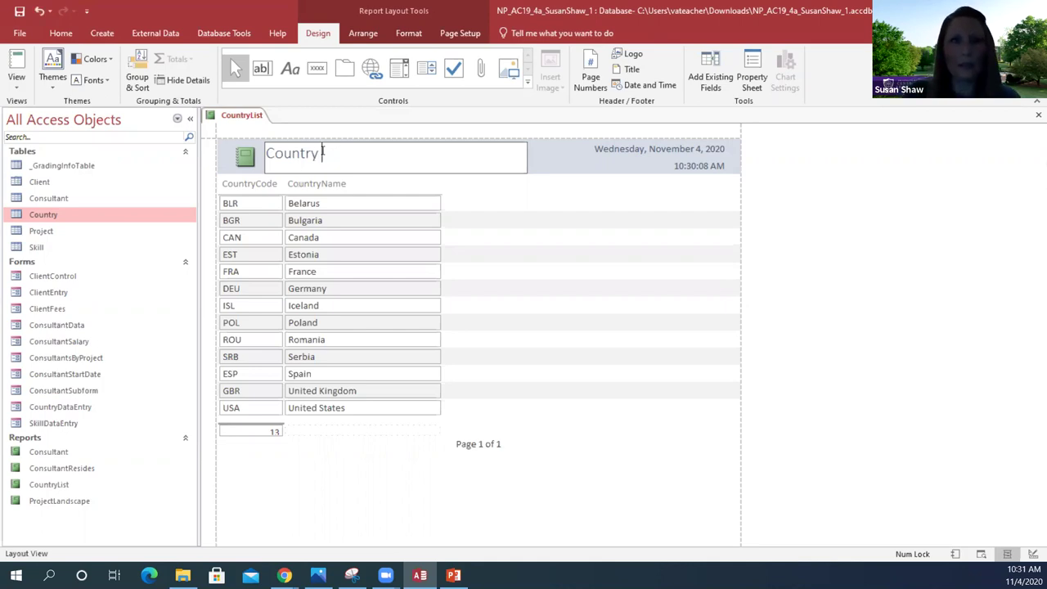
text(eport)
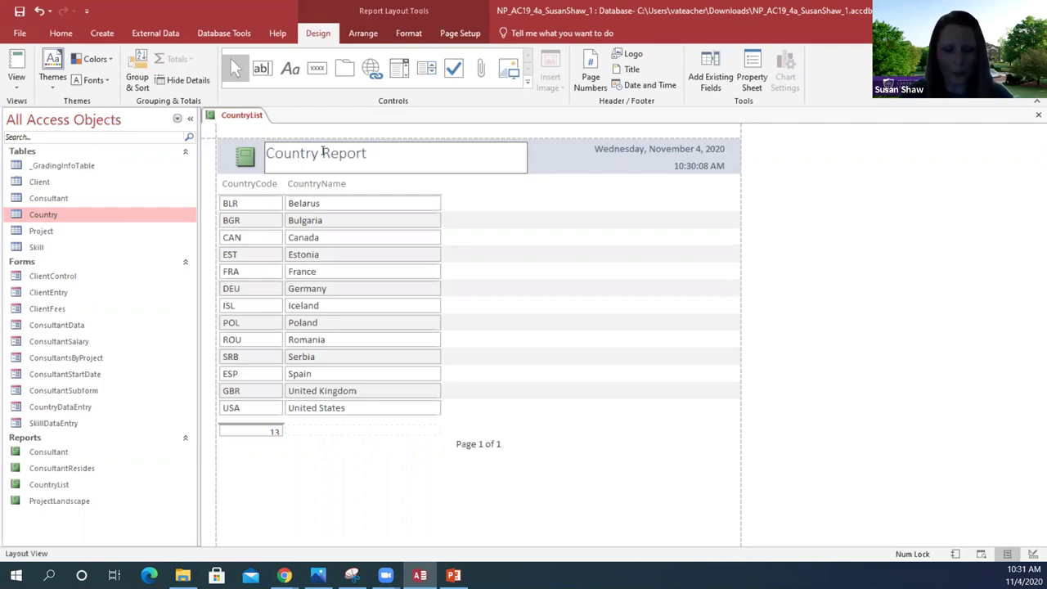
key(Return)
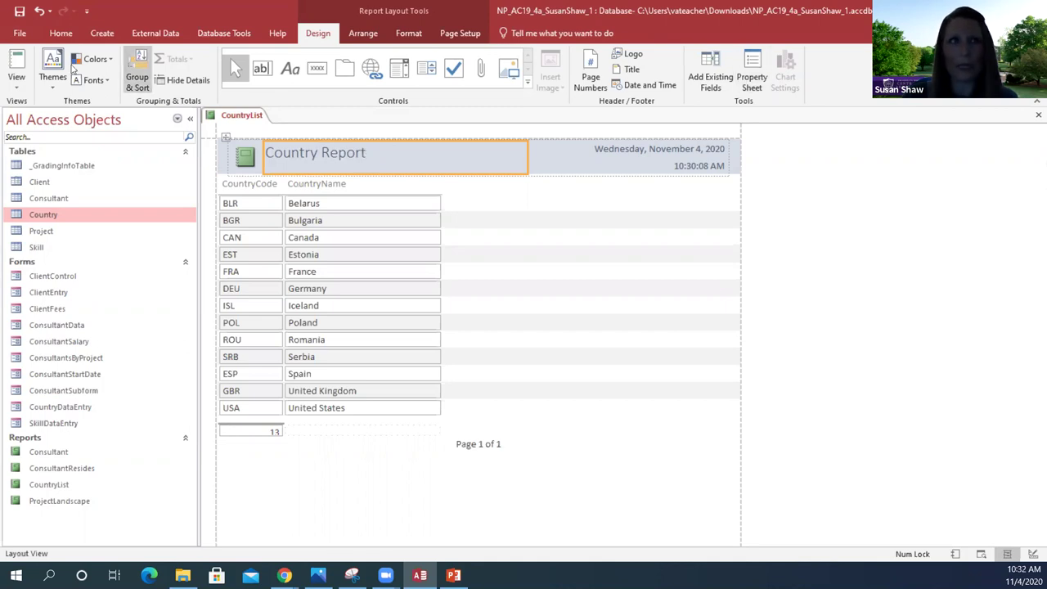
click(18, 14)
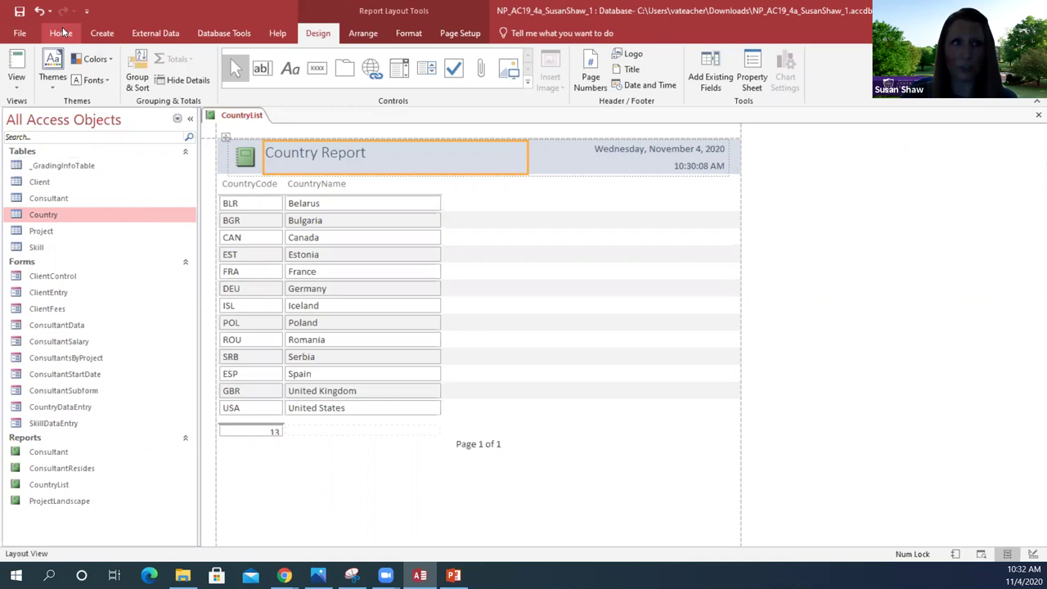
click(16, 80)
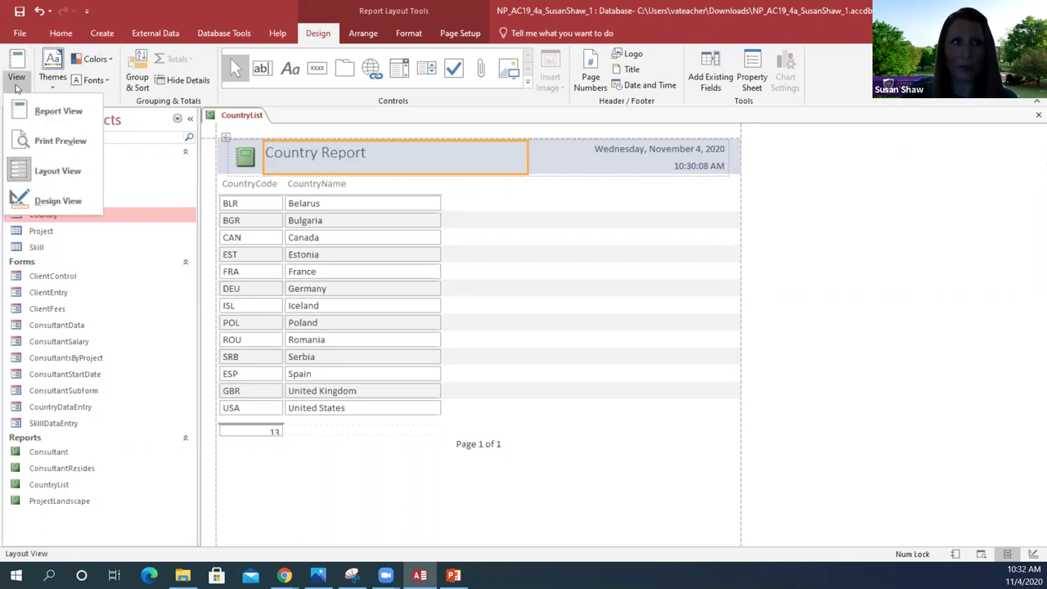
click(47, 177)
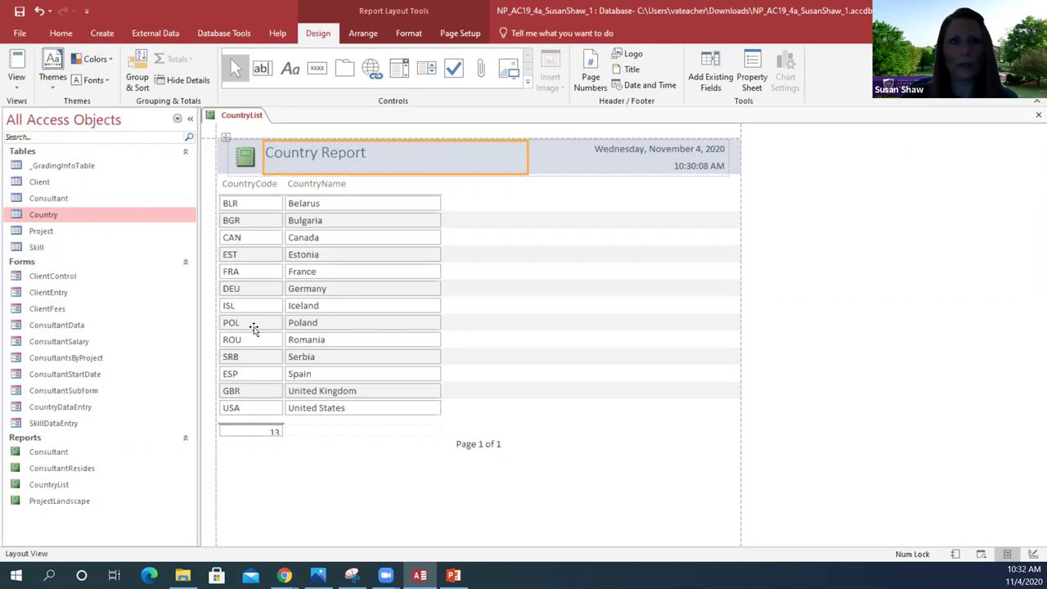
click(245, 184)
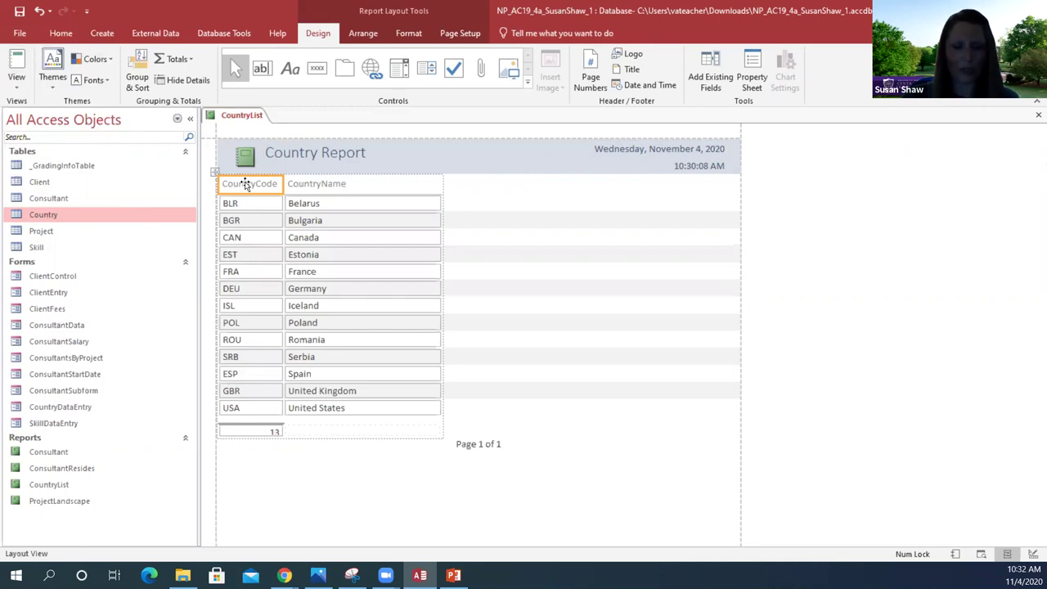
Rename the CountryCode column heading to 'Code' and select the record count of 13.
click(247, 184)
key(BackSpace)
key(BackSpace)
key(BackSpace)
key(BackSpace)
key(BackSpace)
key(BackSpace)
key(BackSpace)
key(BackSpace)
key(BackSpace)
key(BackSpace)
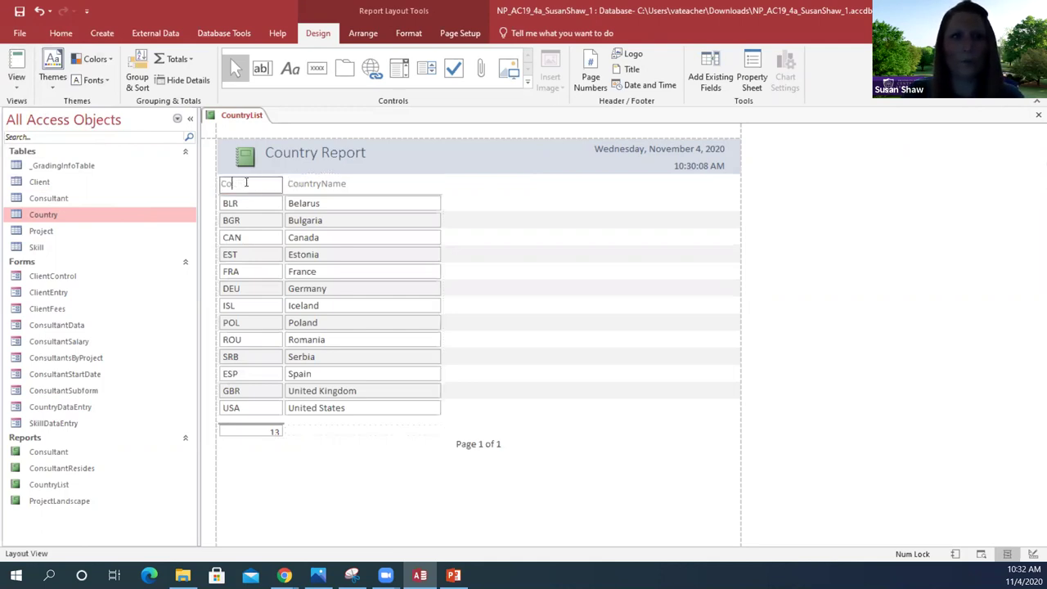
text(ode)
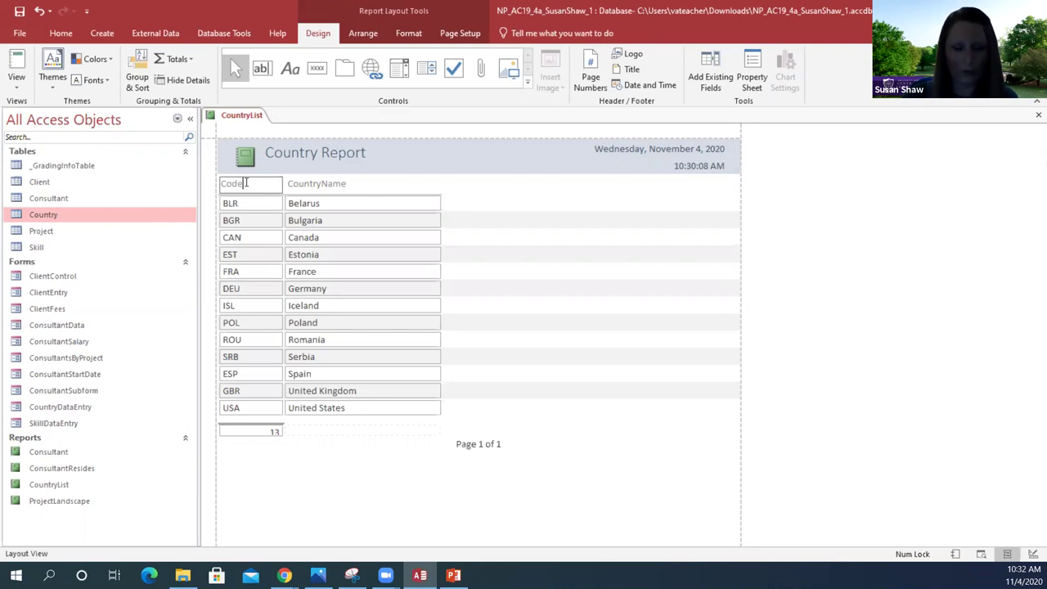
click(246, 183)
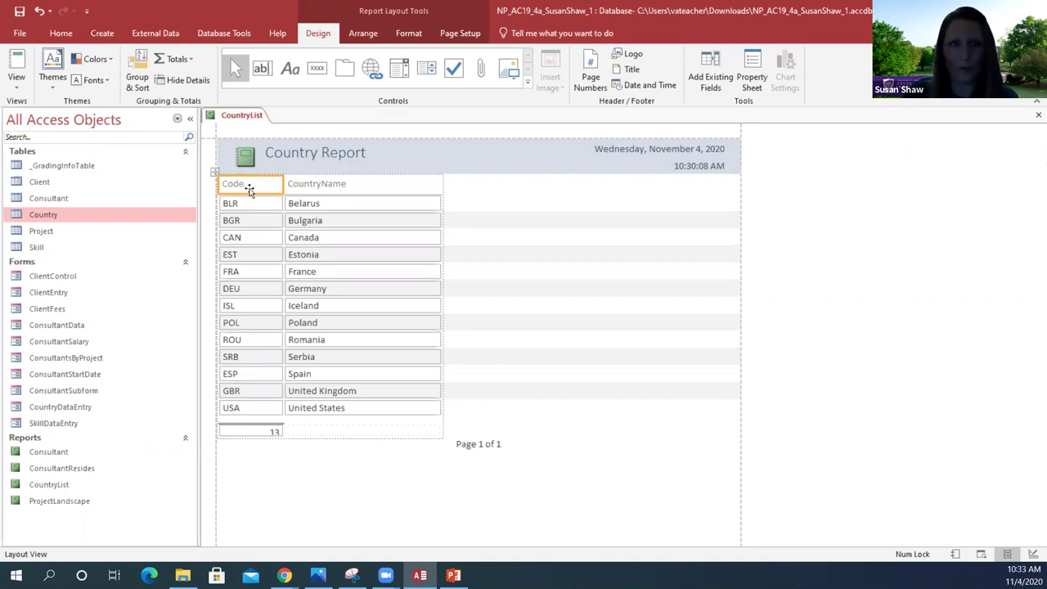
click(263, 432)
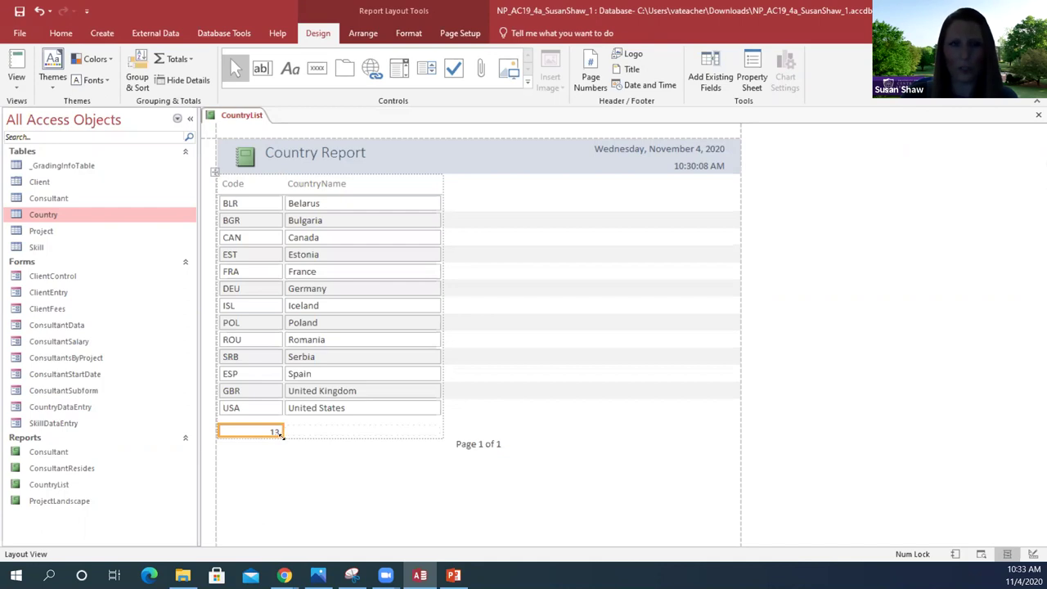
Drag the record-count box's bottom edge down to enlarge it, then close CountryList.
click(278, 433)
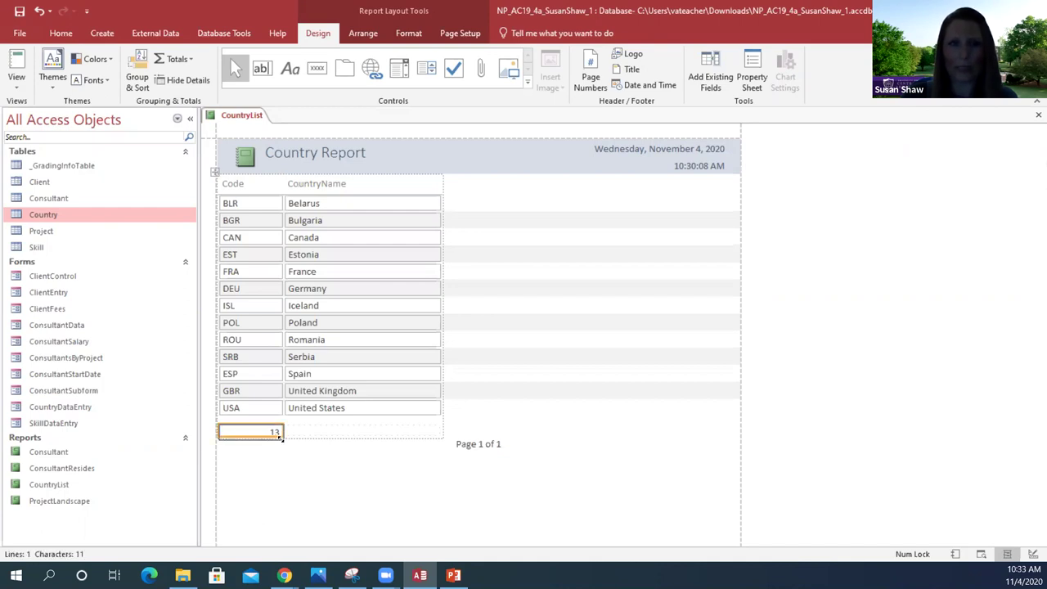
drag(281, 438, 281, 444)
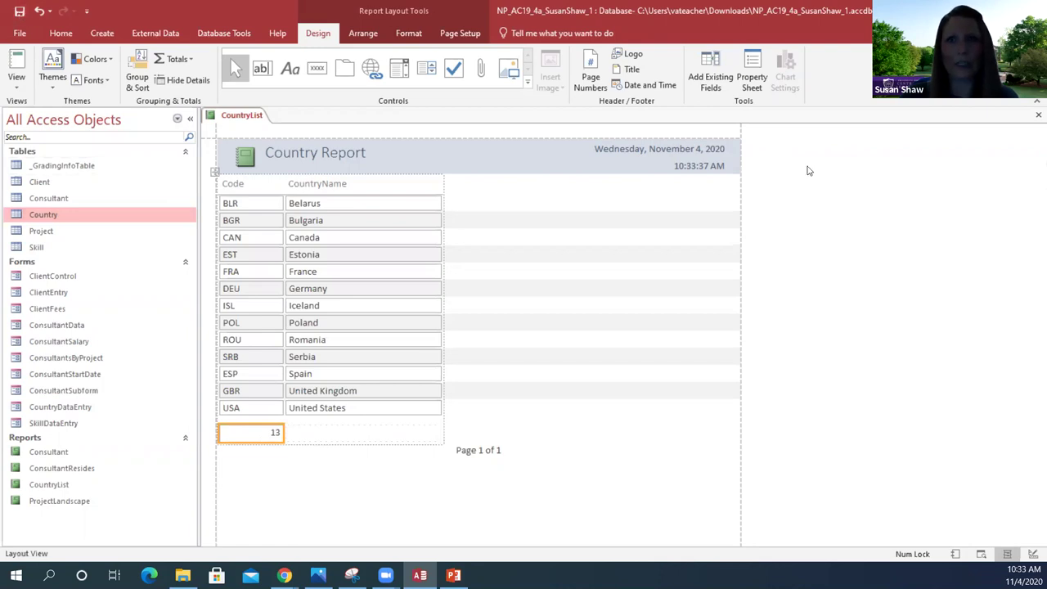
click(1035, 115)
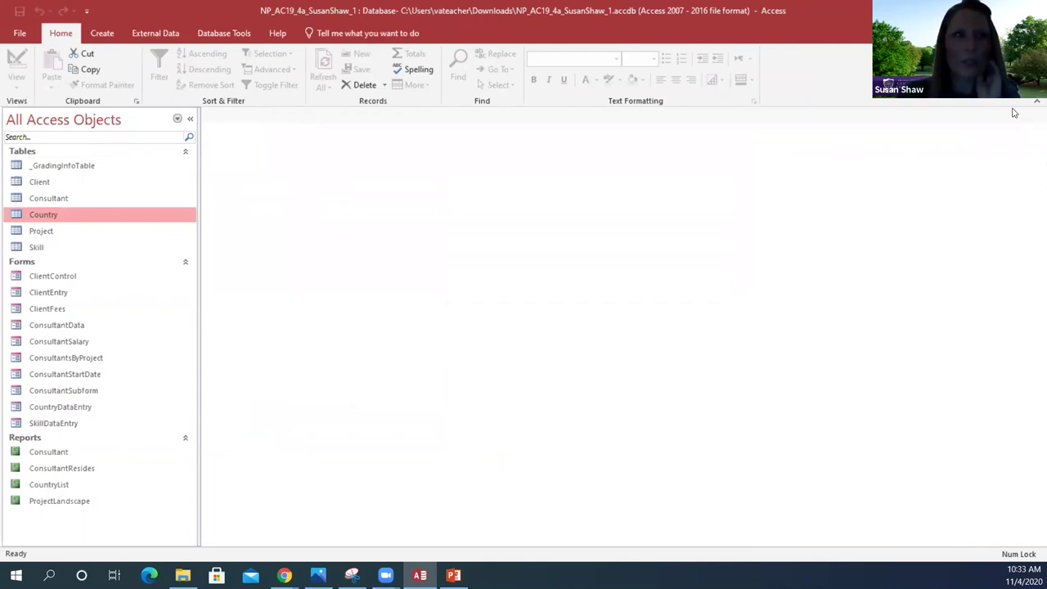
Launch the Report Wizard from the Create tab with the Project table selected.
click(46, 234)
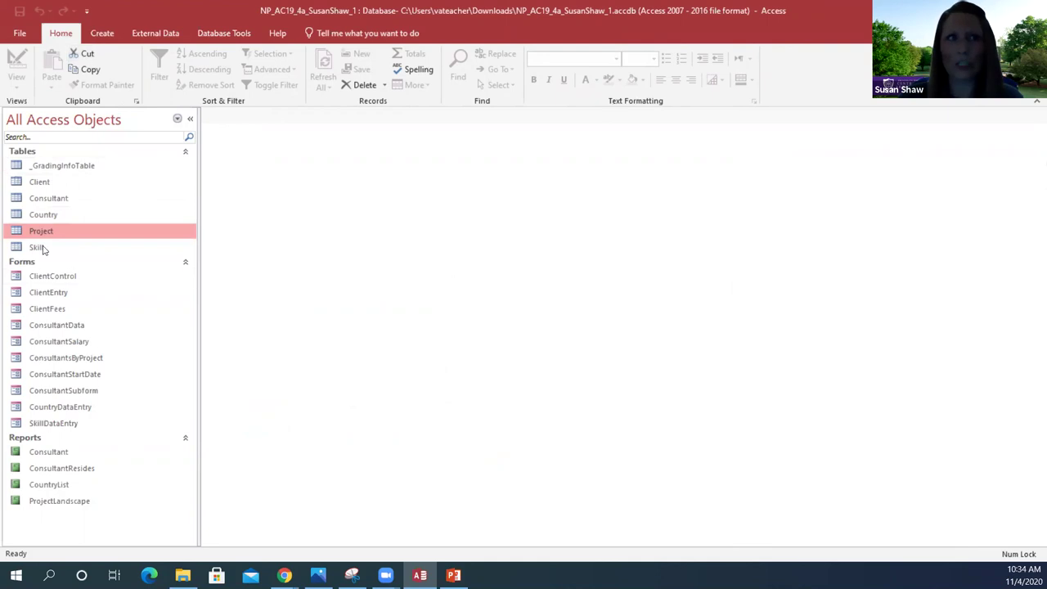
click(100, 35)
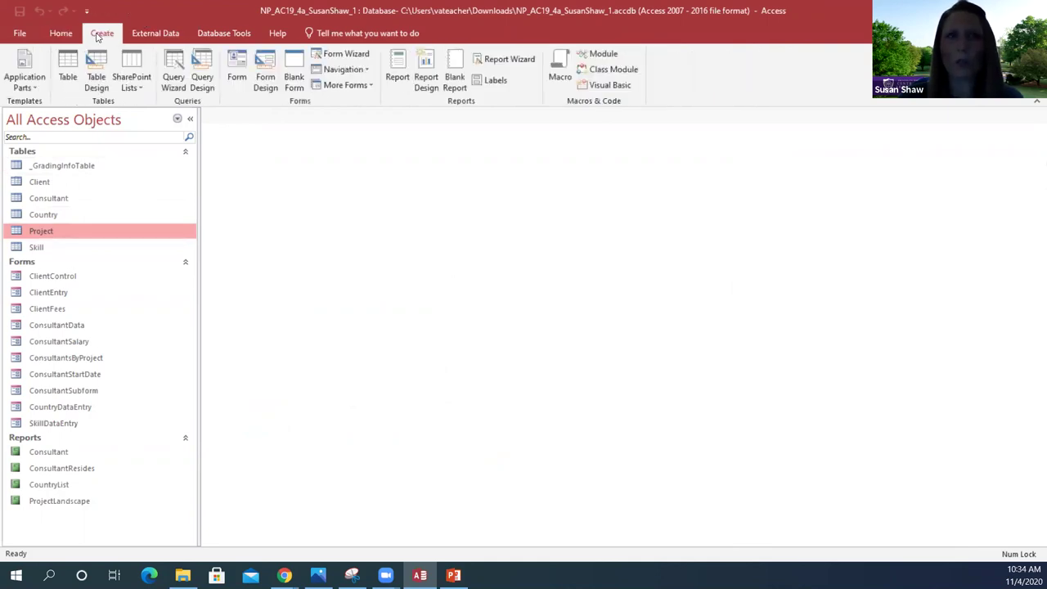
click(497, 60)
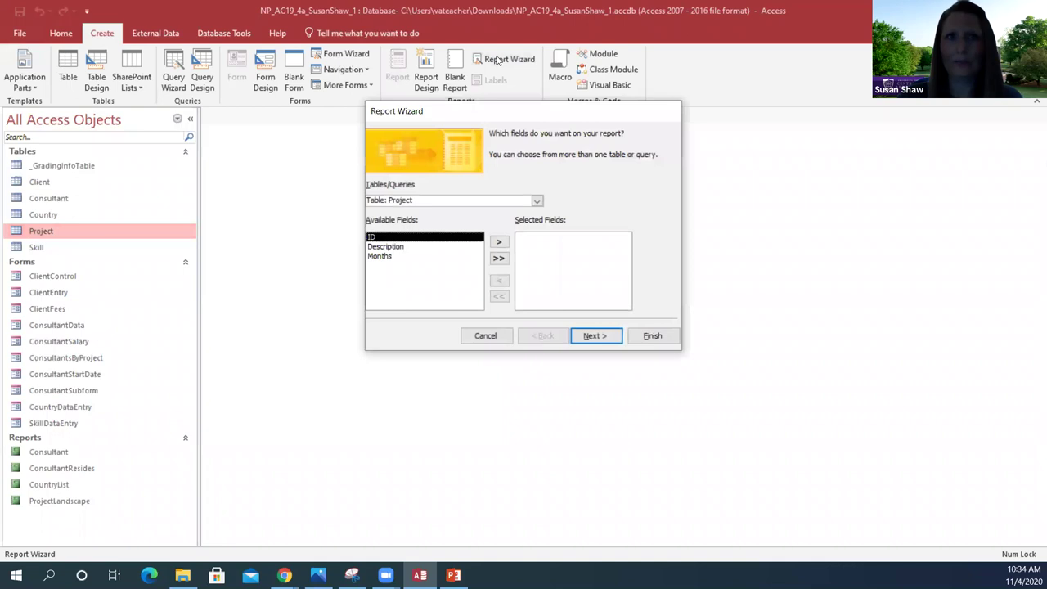
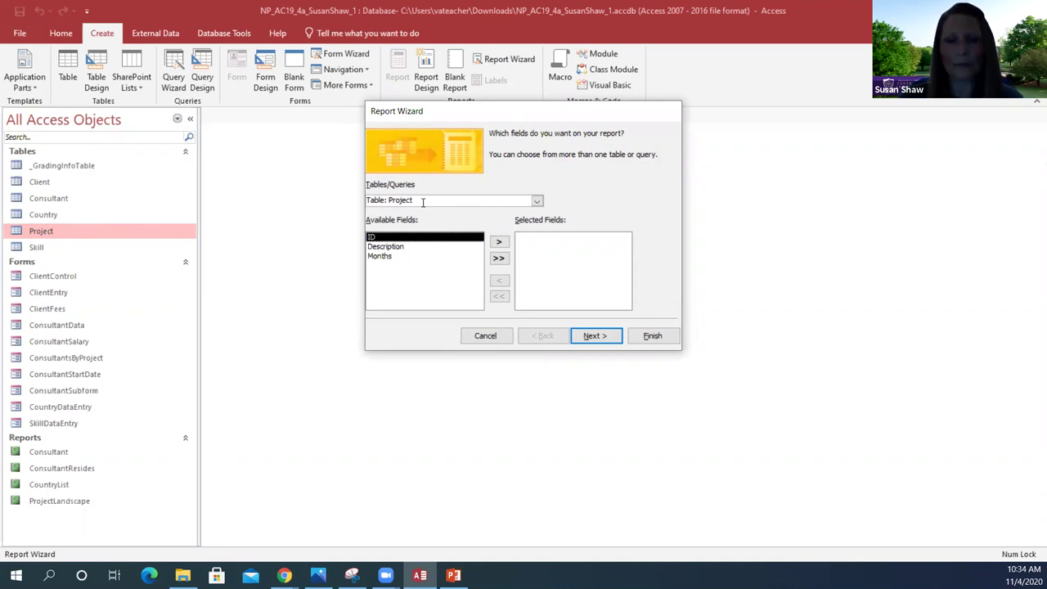
In the Report Wizard, add Project's Description and Months plus Consultant's LastName, then continue.
click(401, 249)
click(499, 242)
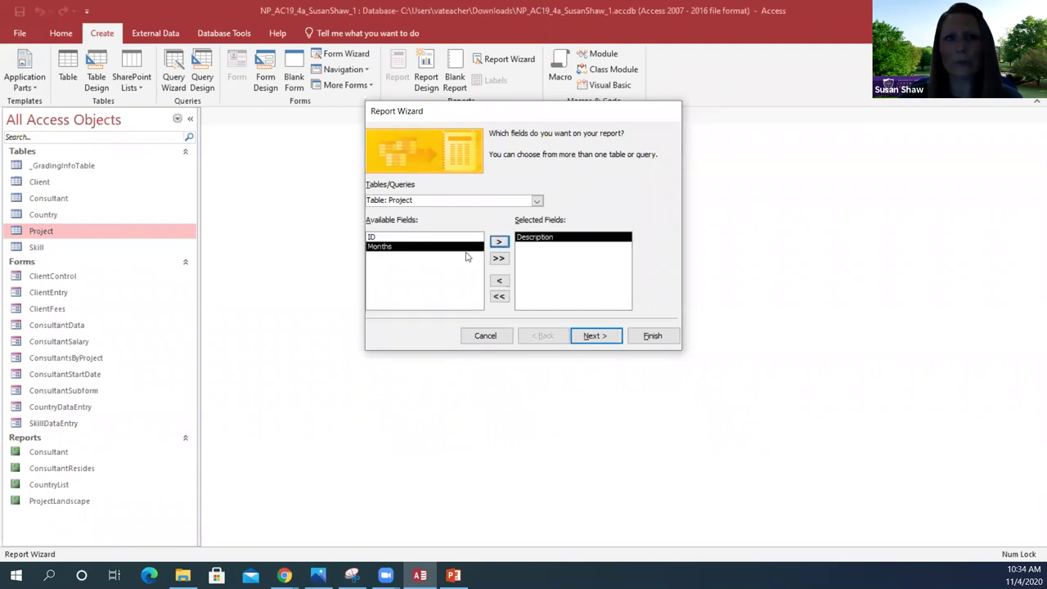
click(499, 243)
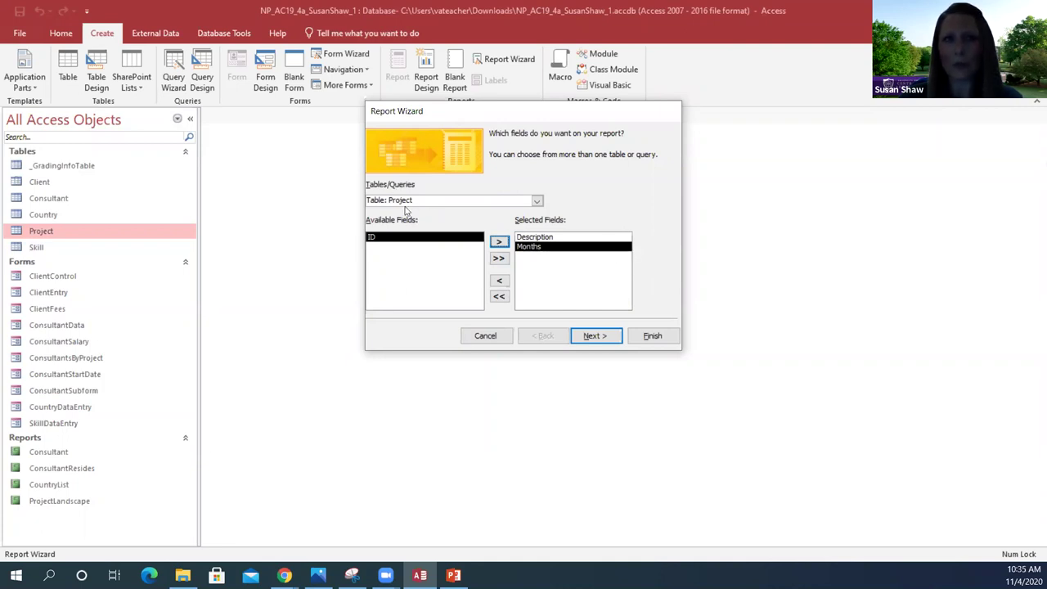
click(537, 201)
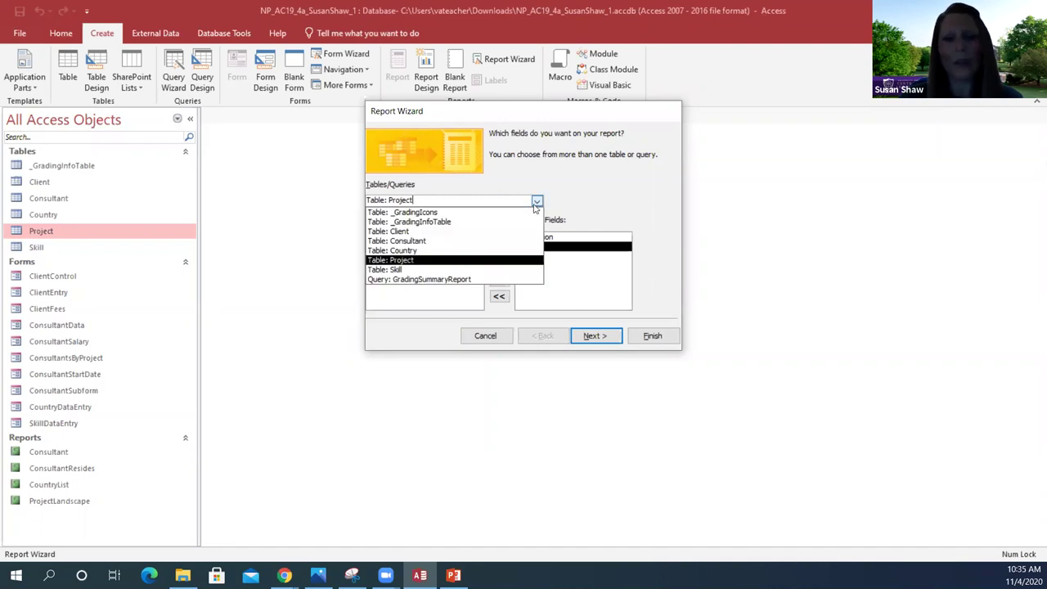
click(436, 242)
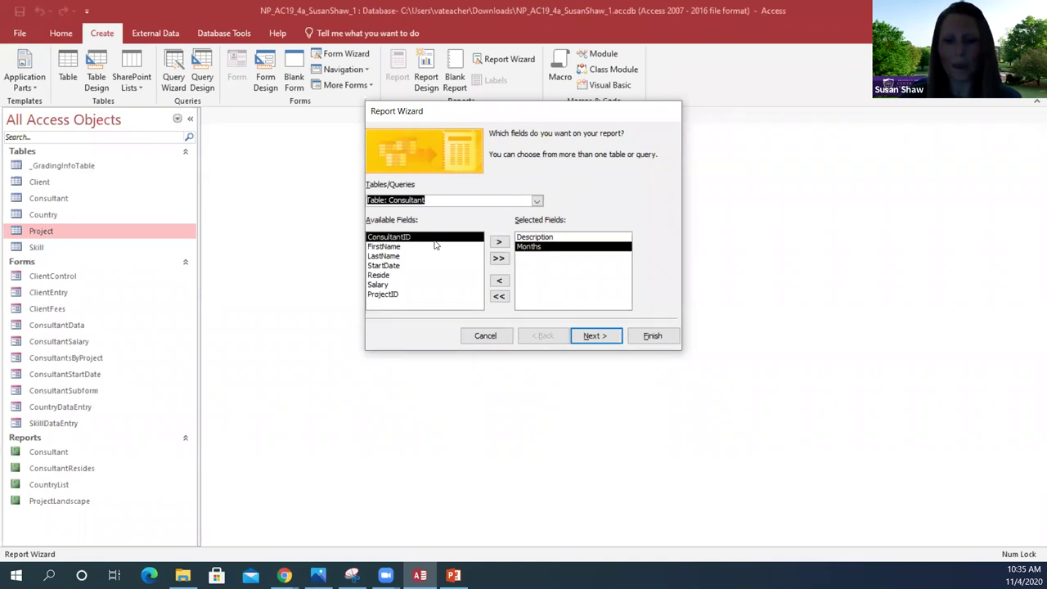
click(404, 257)
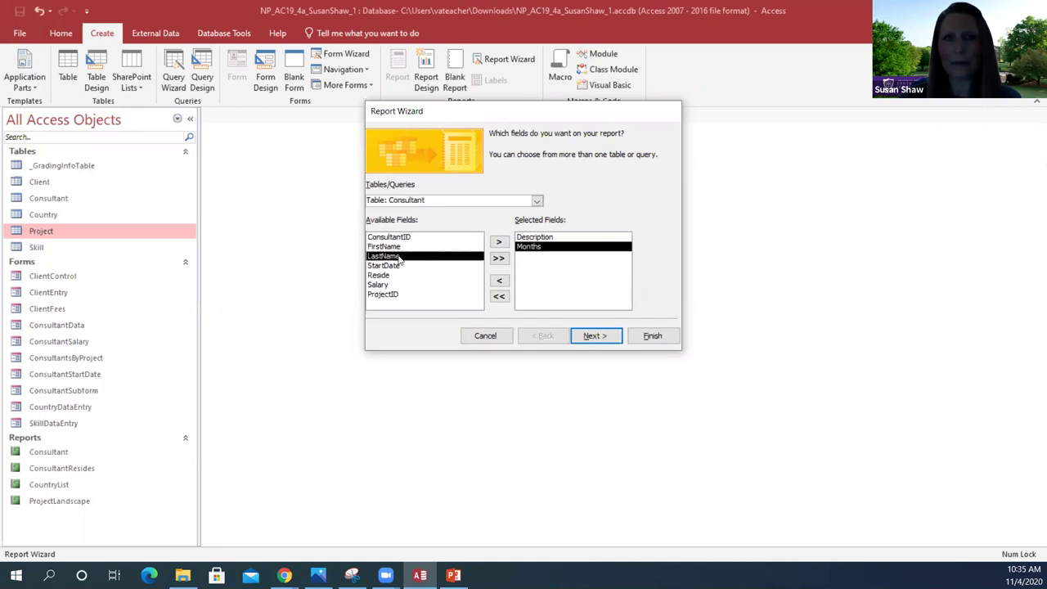
click(498, 241)
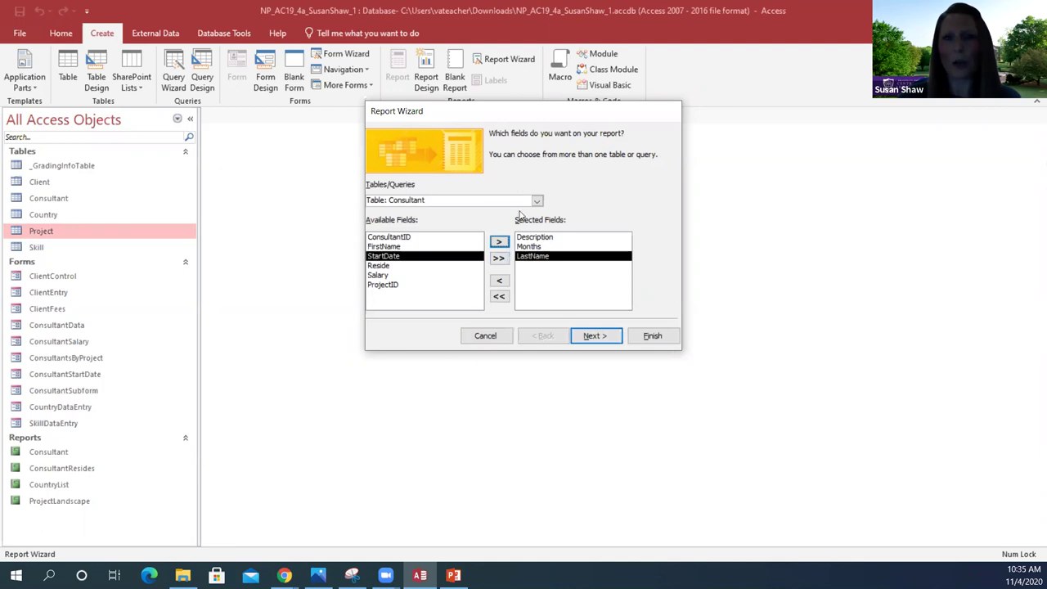
click(595, 337)
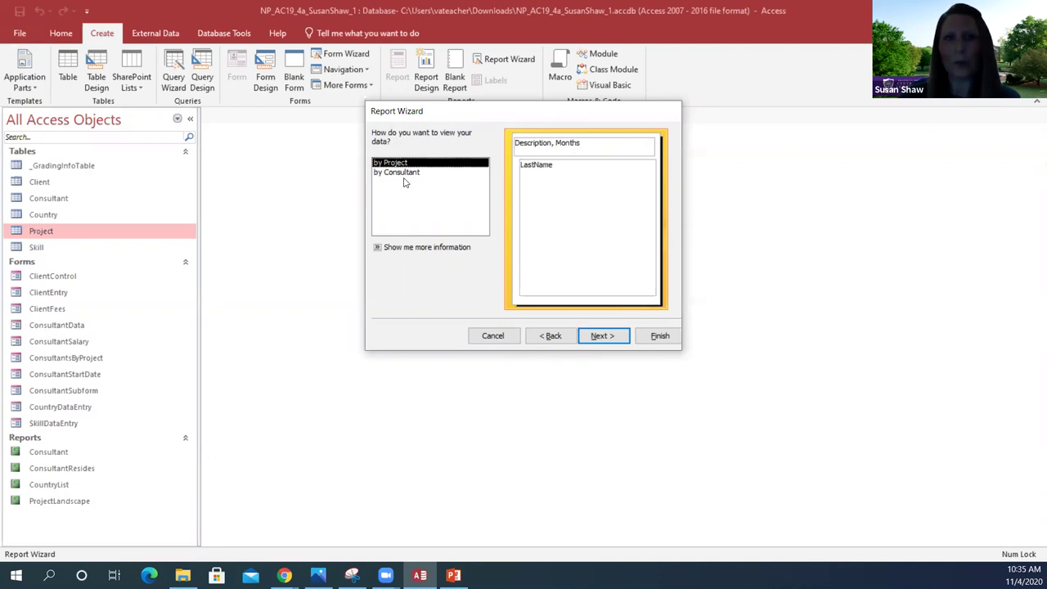
View the report data by Consultant and add LastName as the grouping level.
click(404, 174)
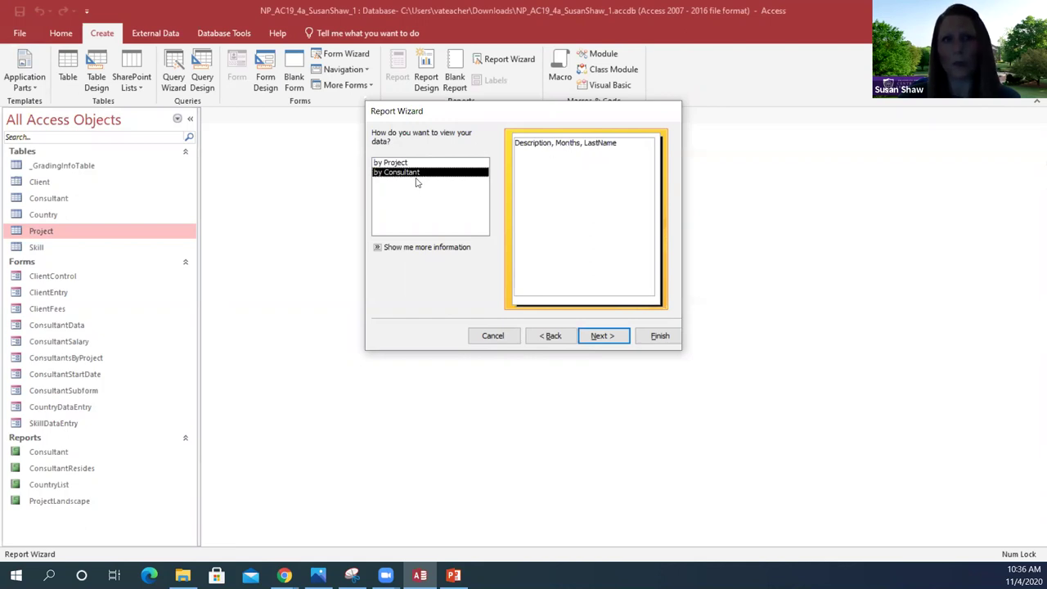
click(610, 343)
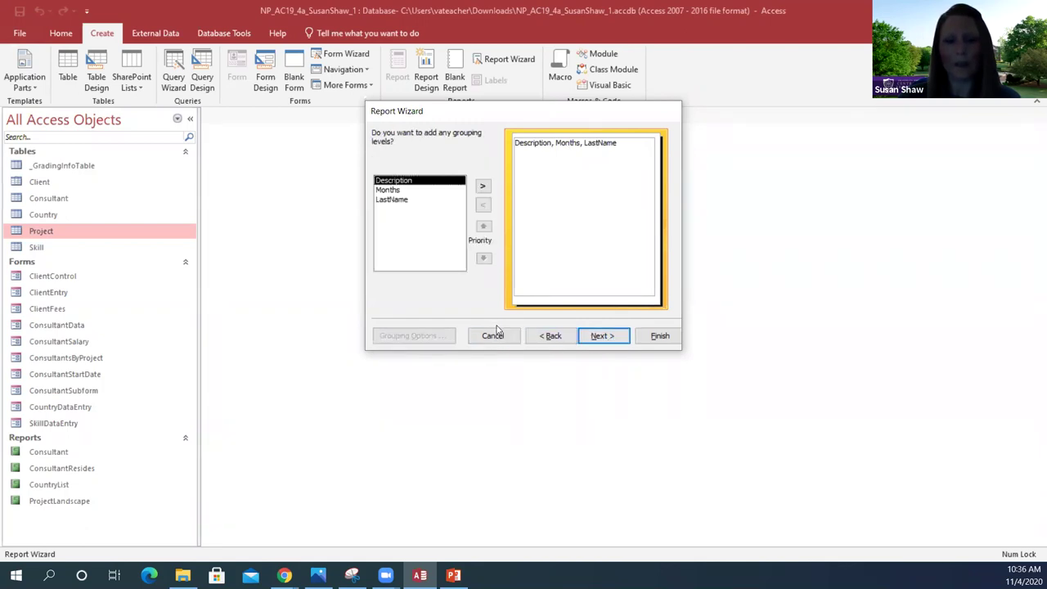
click(394, 201)
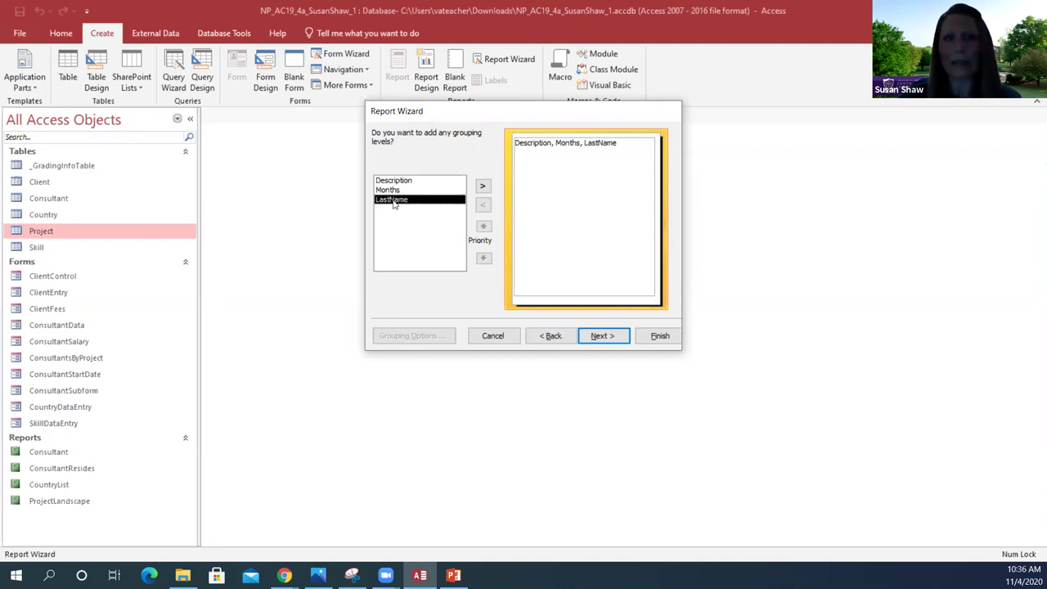
click(482, 186)
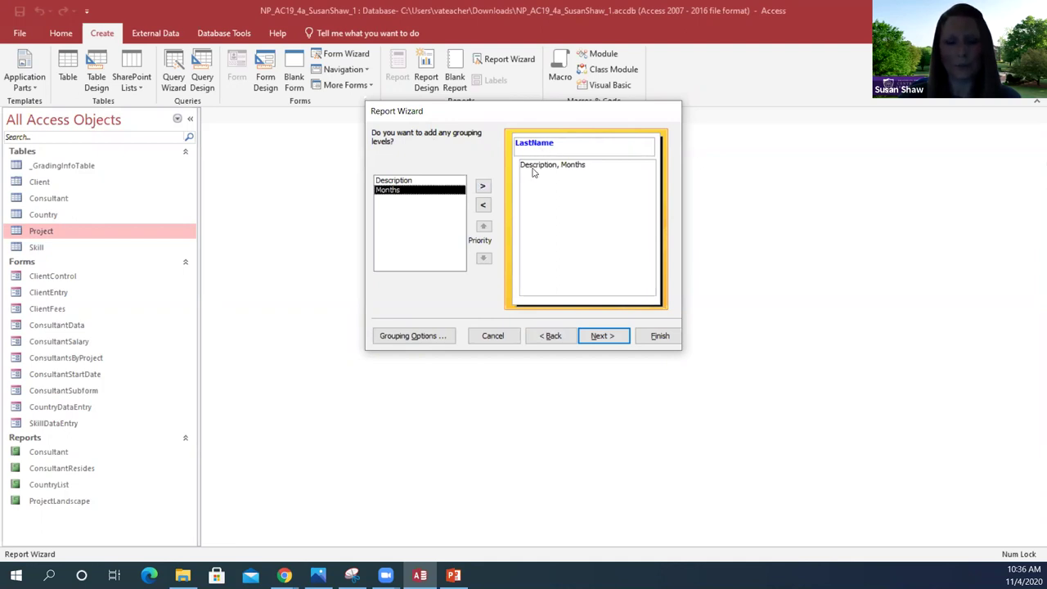
click(605, 340)
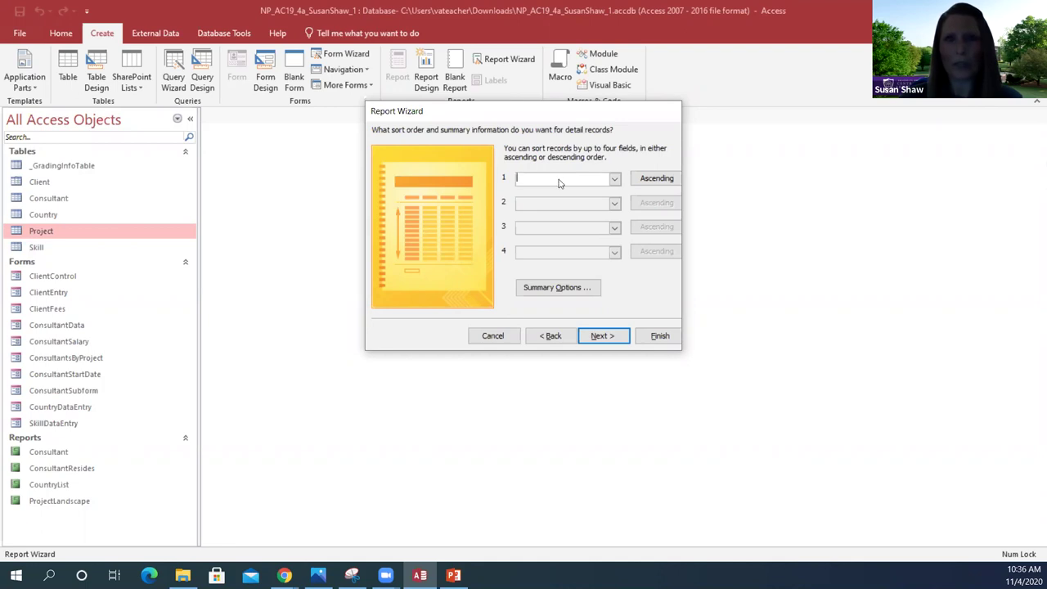
Sort detail records ascending by Description and keep the Stepped, Portrait layout.
click(615, 179)
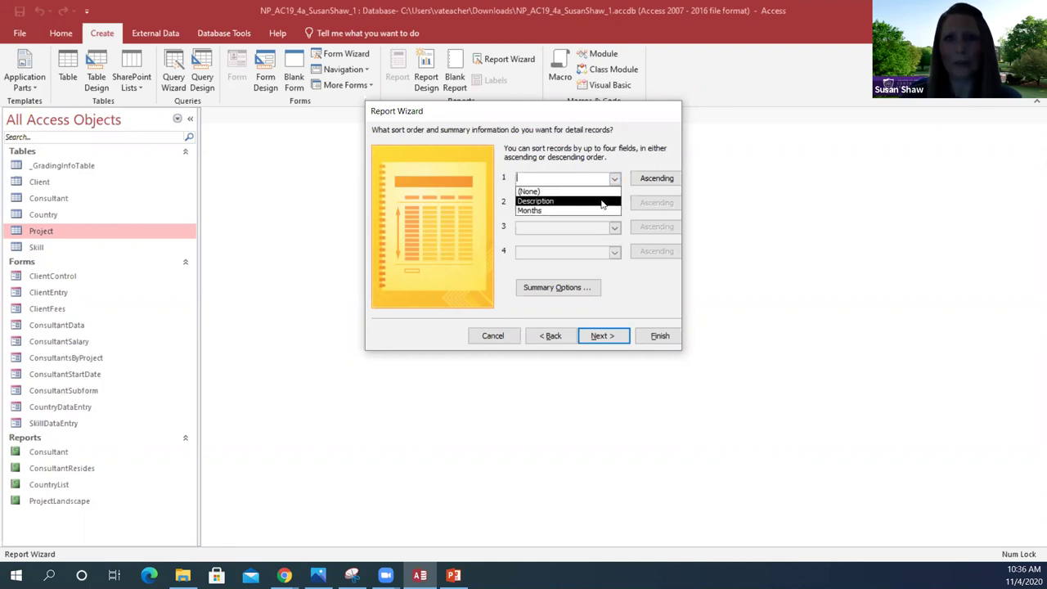
click(602, 202)
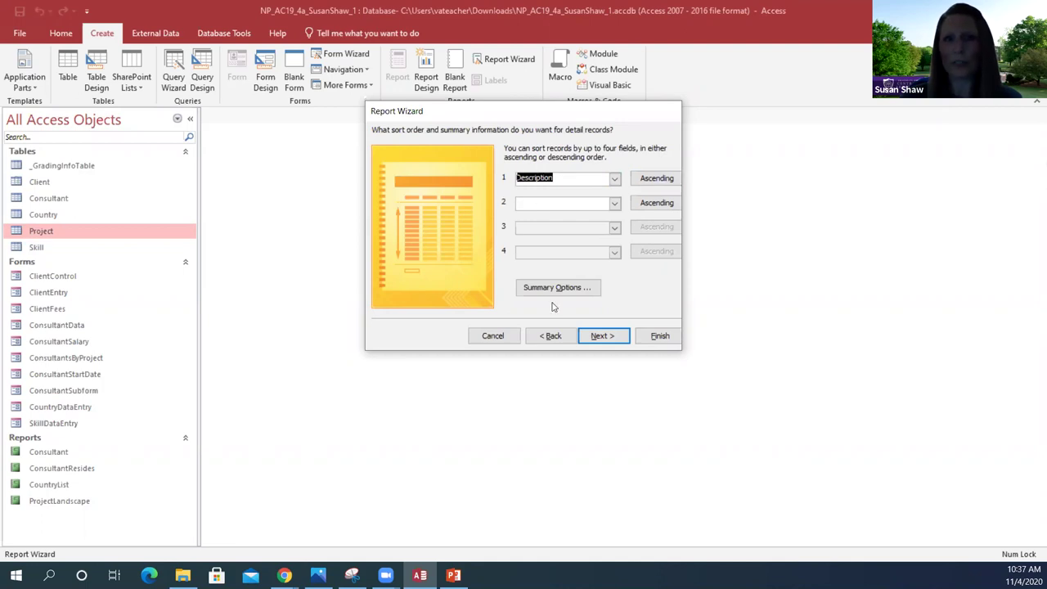
click(614, 341)
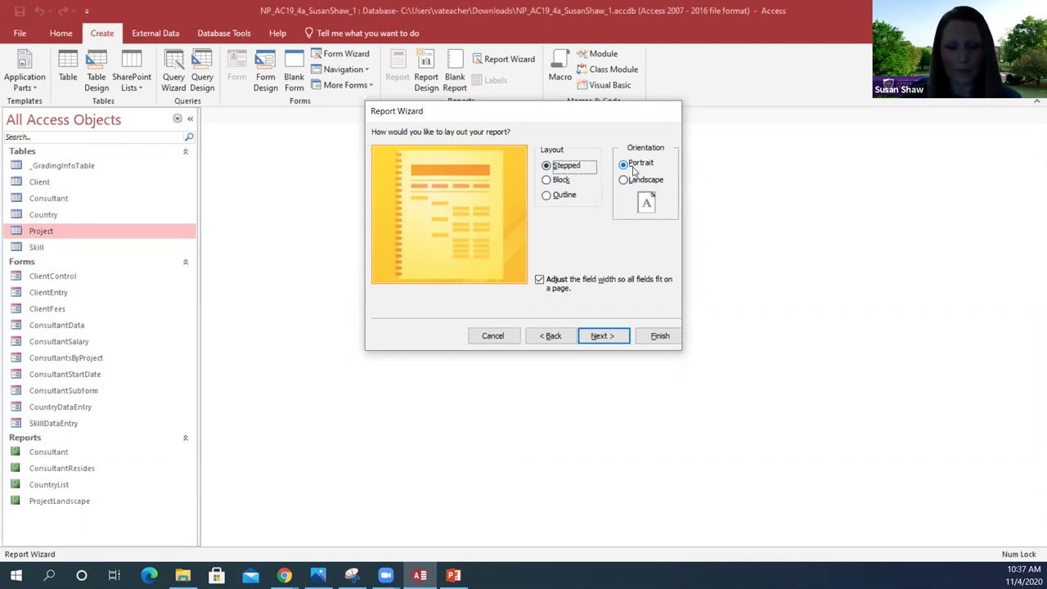
click(598, 335)
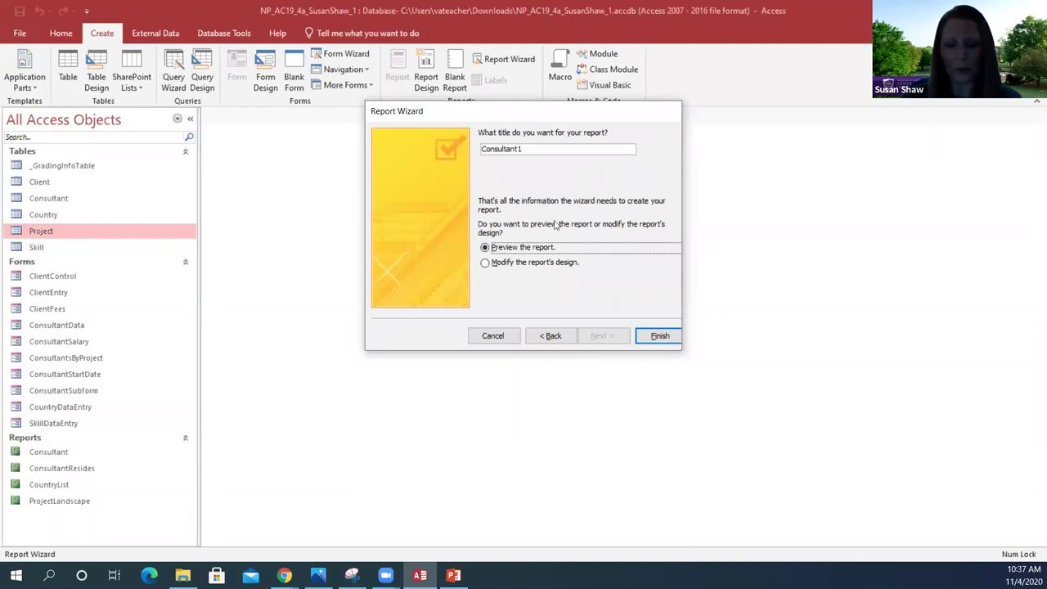
Replace the Consultant1 title with 'ProjectsByConsultant' and finish the wizard with a preview.
drag(528, 152, 477, 155)
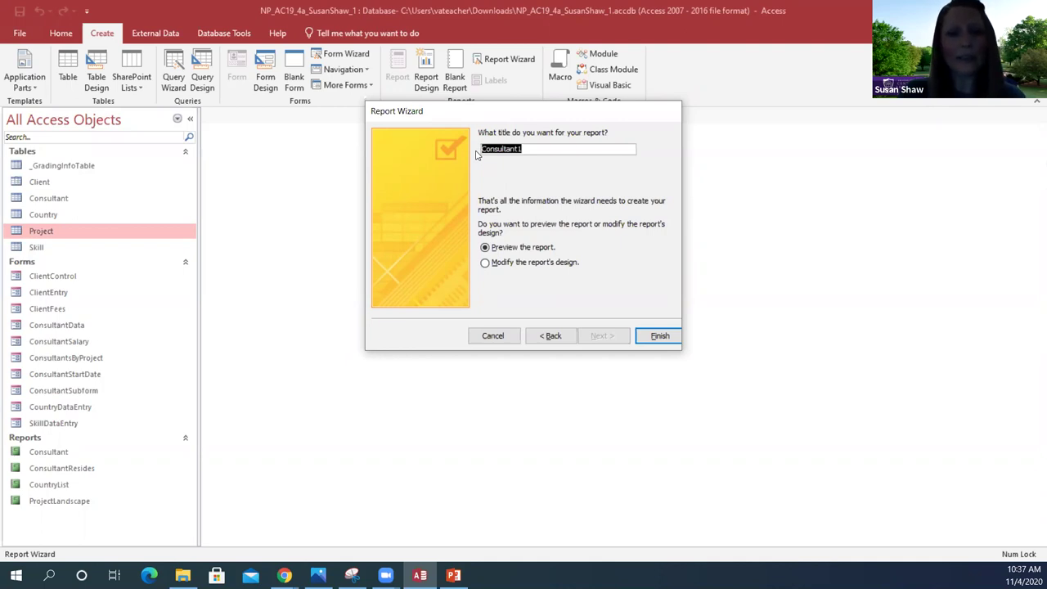
text(r)
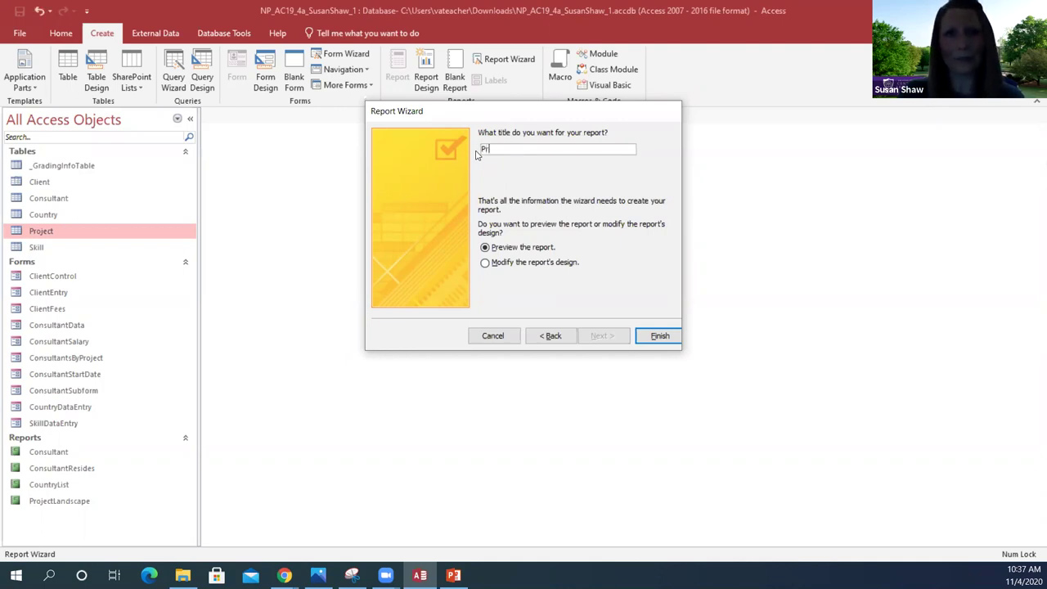
text(ojectsByConsultant)
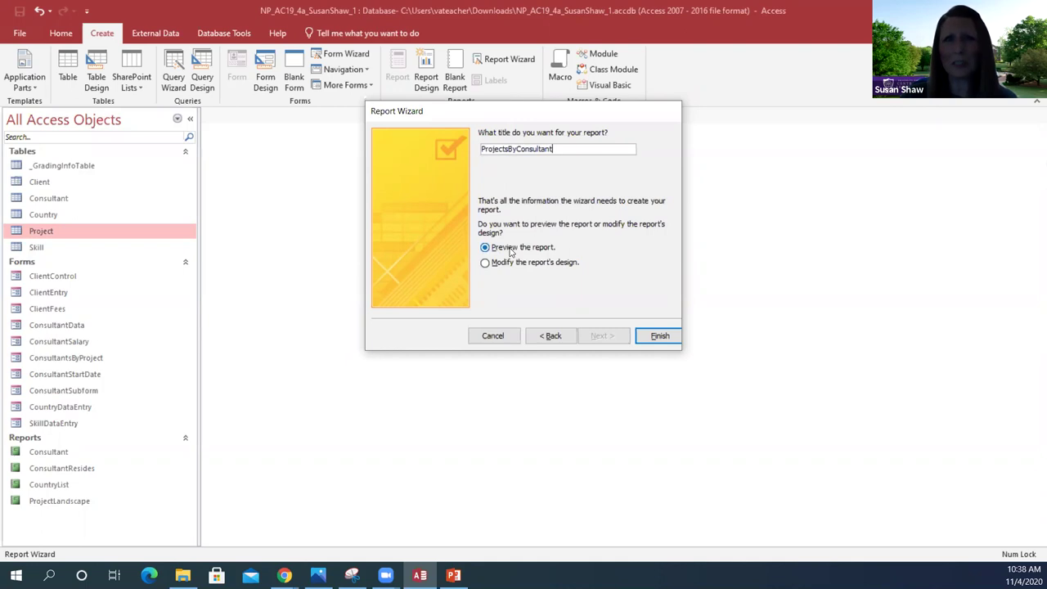
click(660, 334)
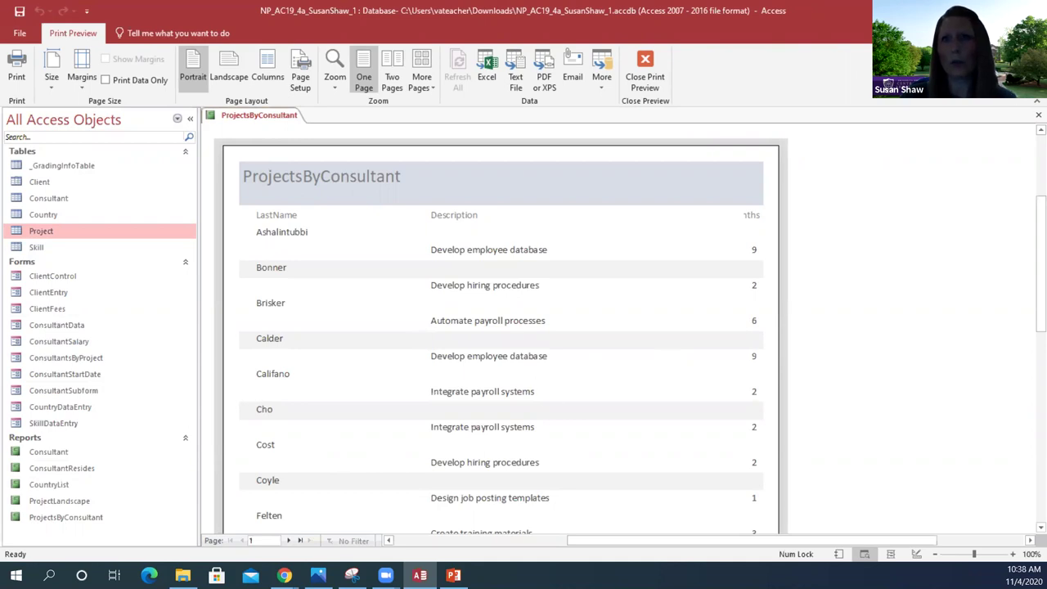
Close the ProjectsByConsultant print preview.
click(1036, 116)
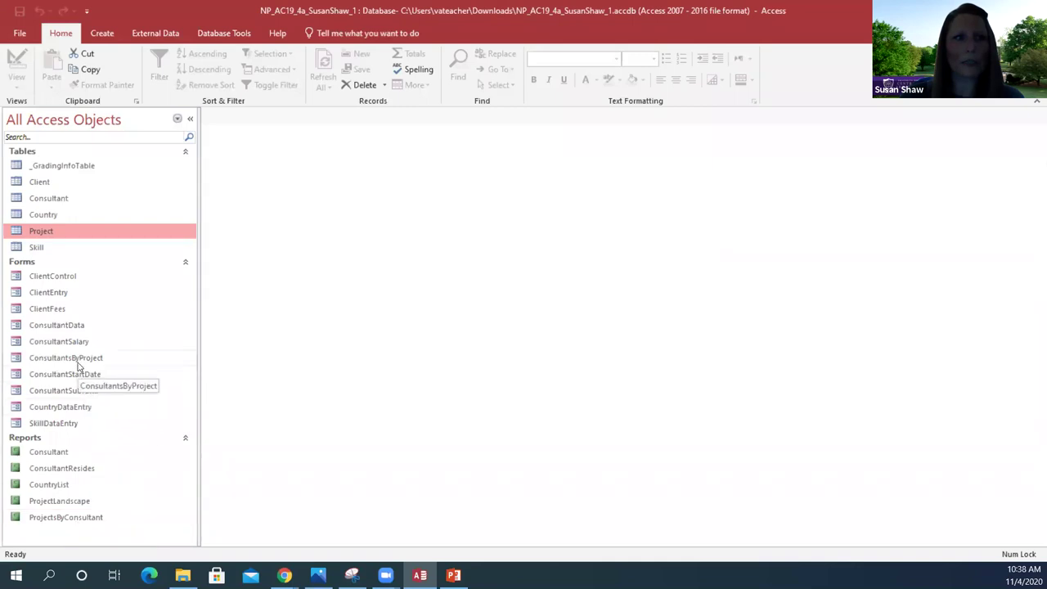
Open the ConsultantsByProject form in Layout View from the Navigation Pane.
click(77, 364)
right_click(77, 365)
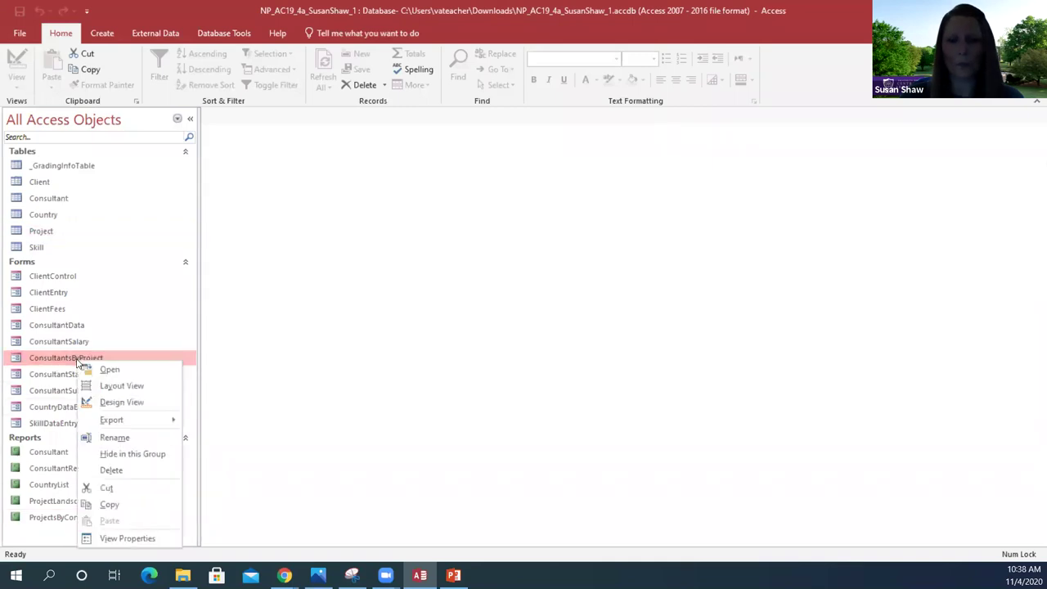
click(110, 386)
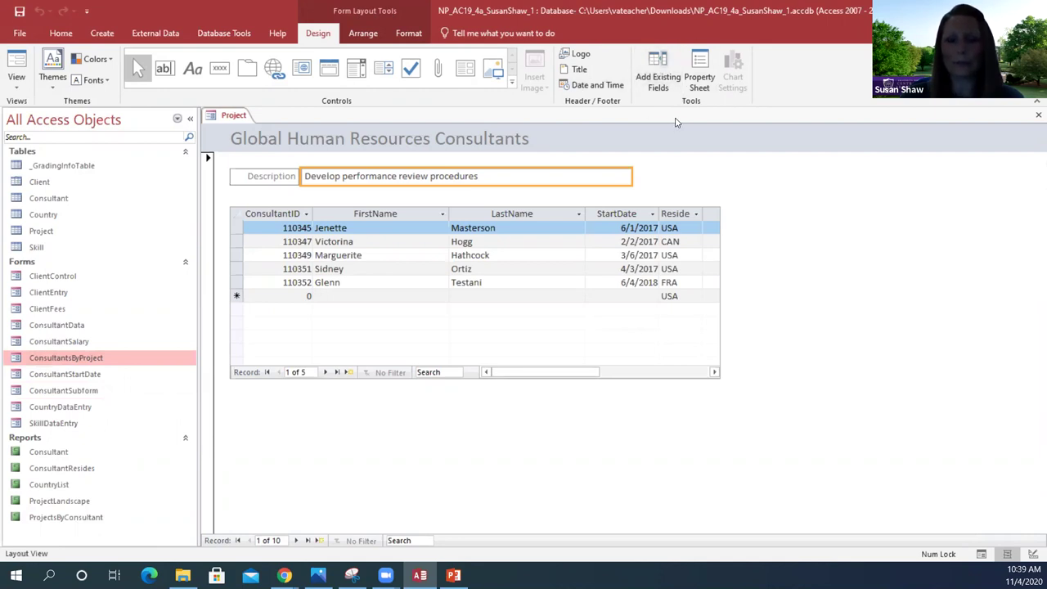
Set the Description text box's Border Style to Transparent in the Property Sheet.
click(702, 70)
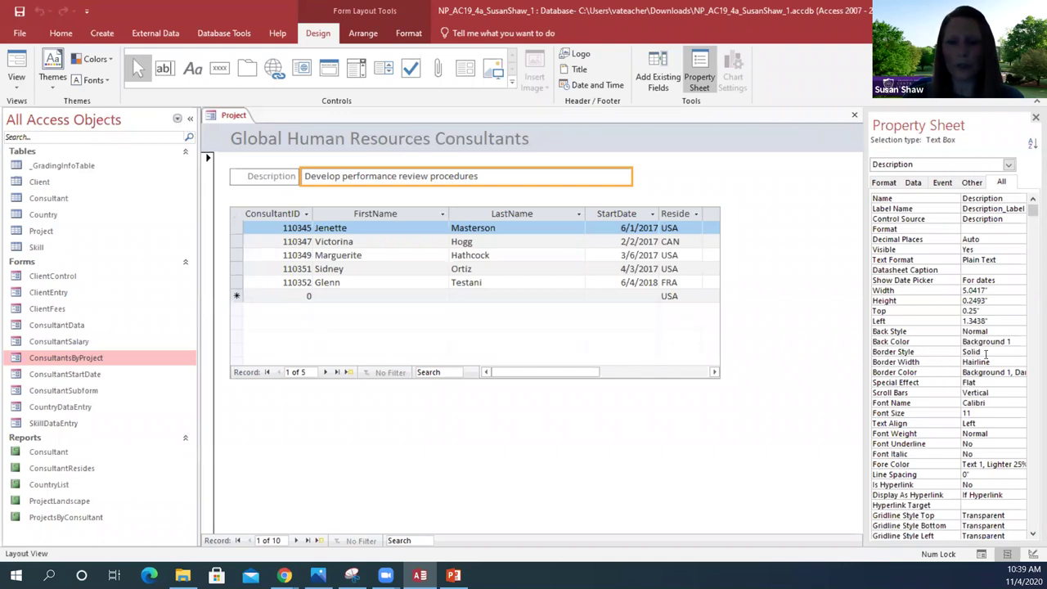
click(986, 353)
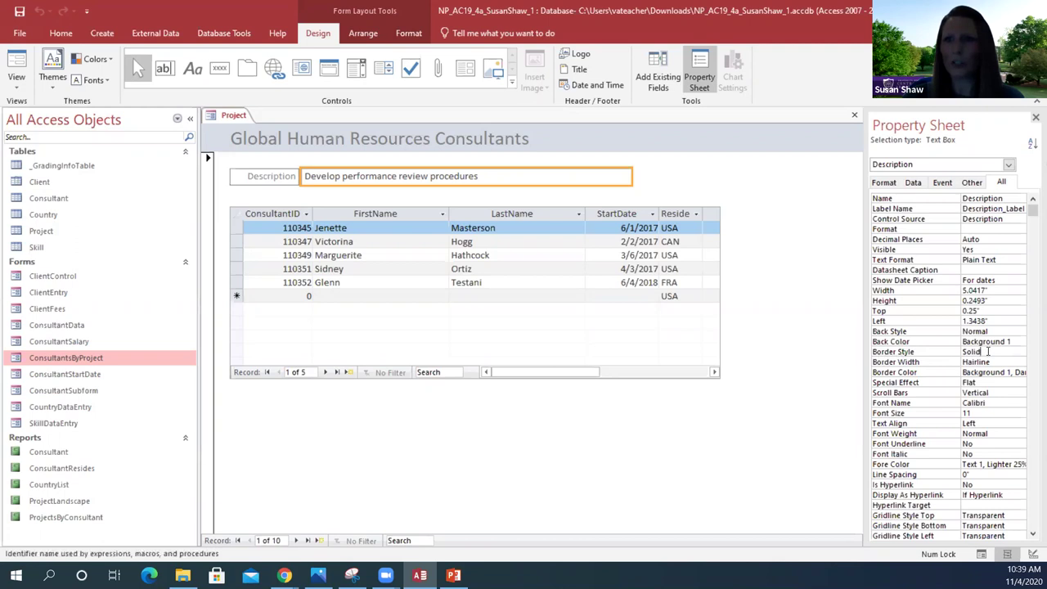
click(1020, 353)
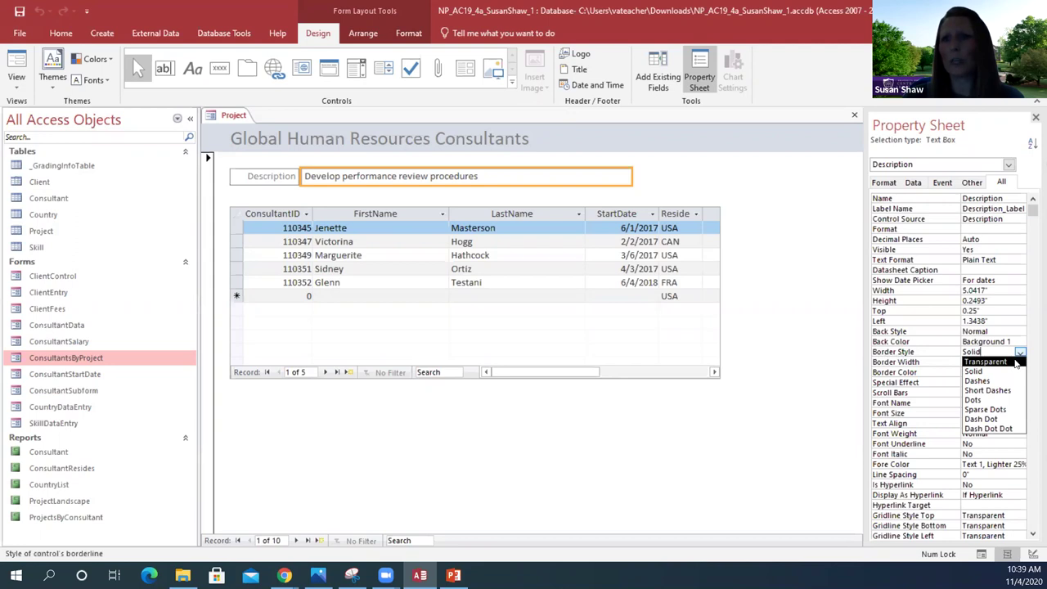
click(1017, 362)
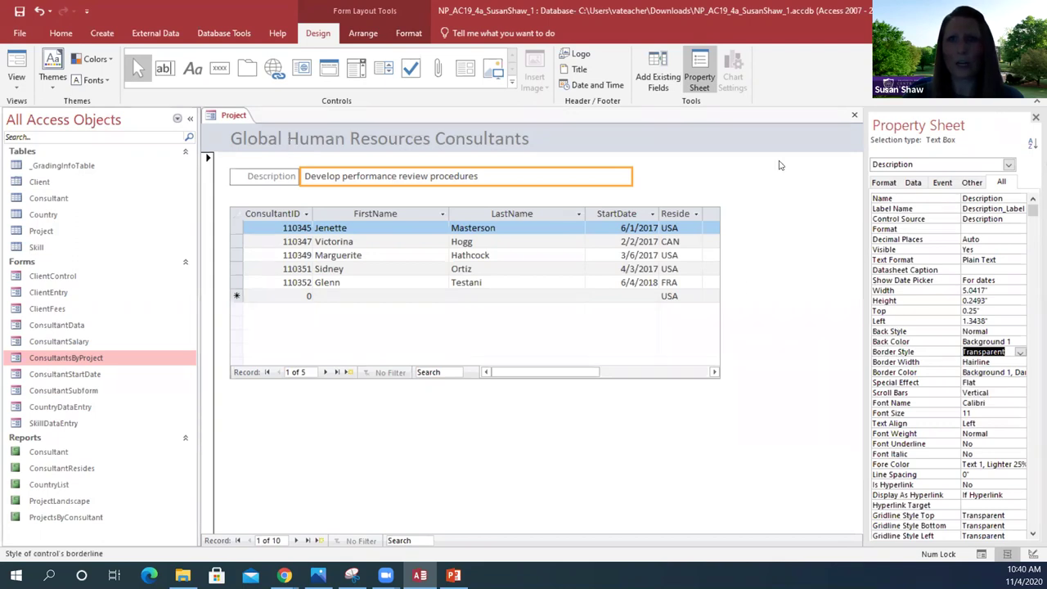
Select the Global Human Resources Consultants title label and its Font Size property.
click(314, 136)
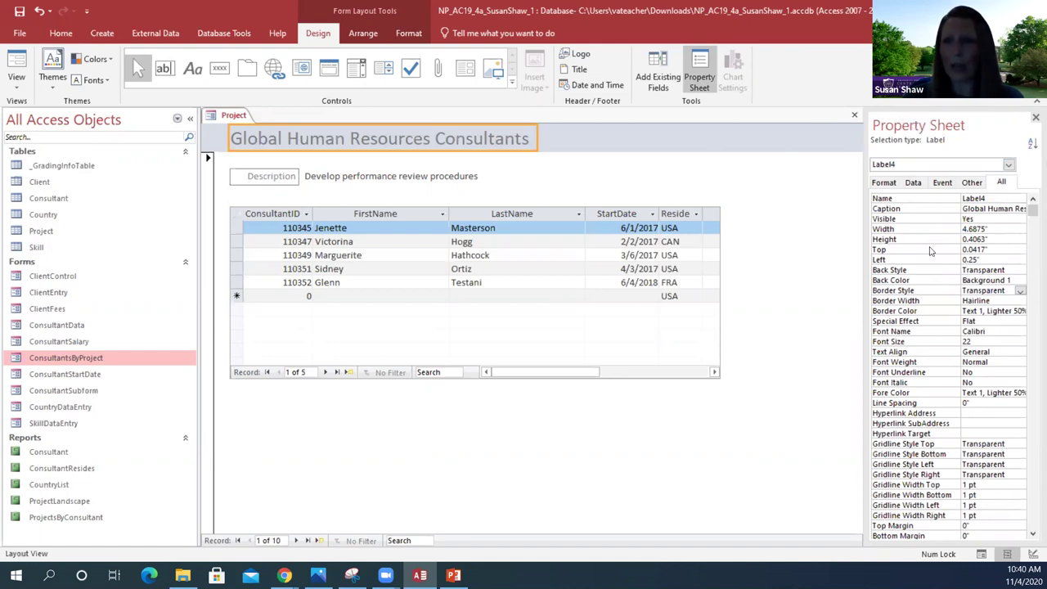
click(986, 343)
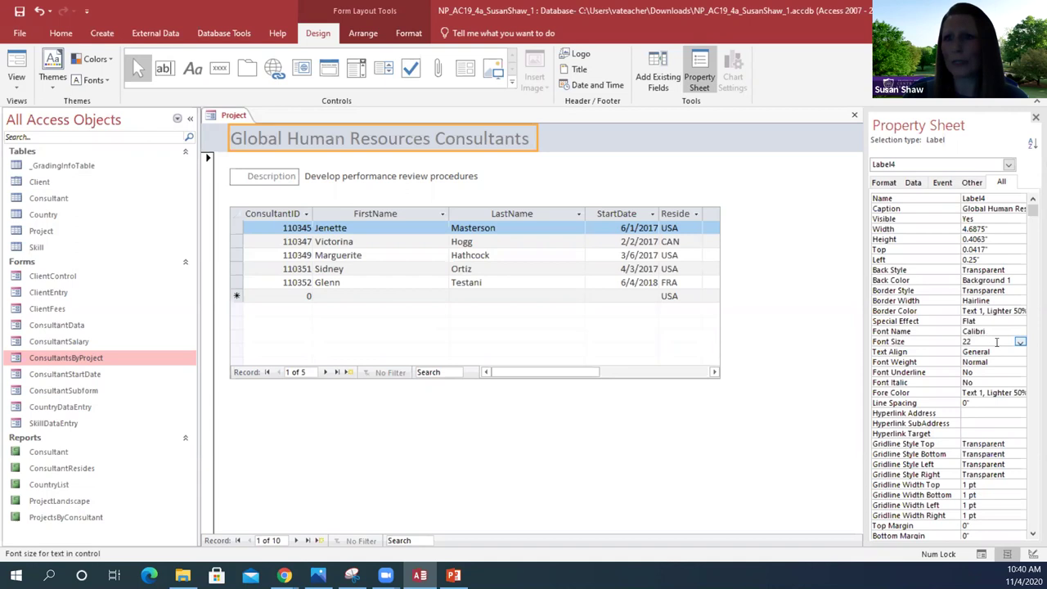
Change the title's font size from 22 to 20 and save the form.
click(1020, 342)
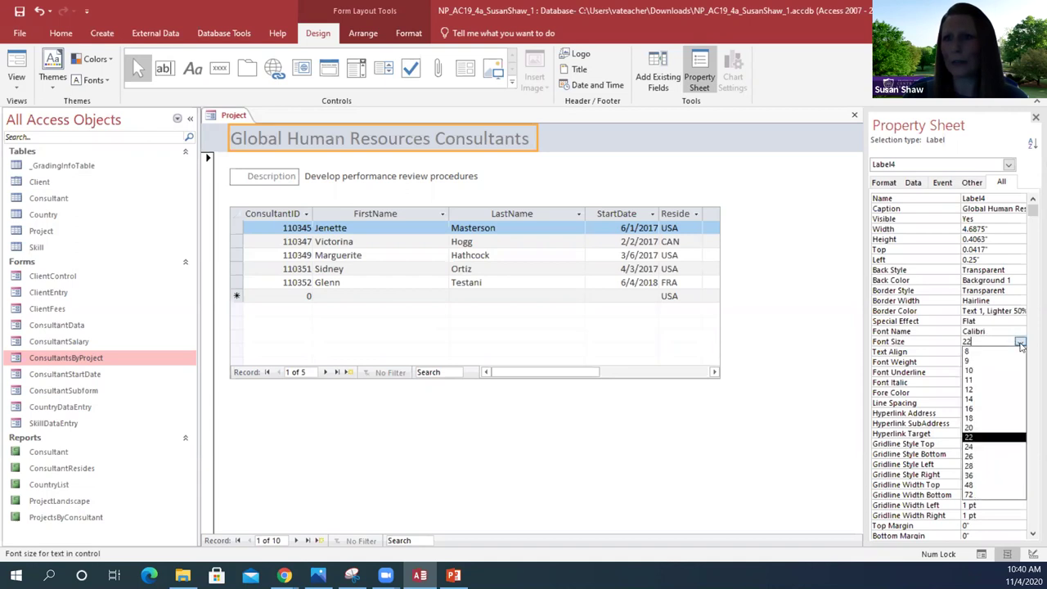
click(992, 428)
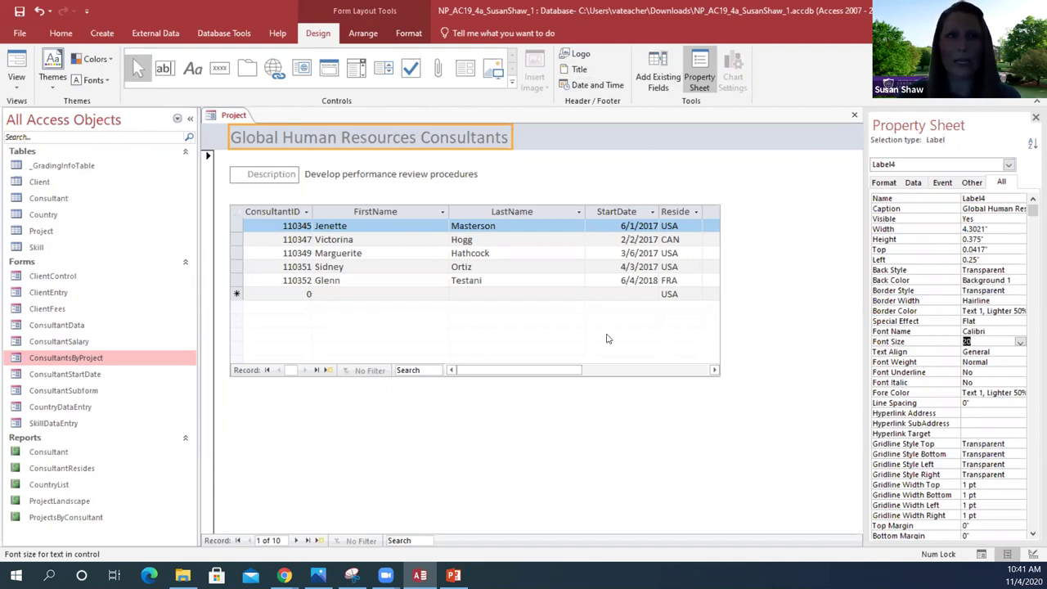
click(18, 13)
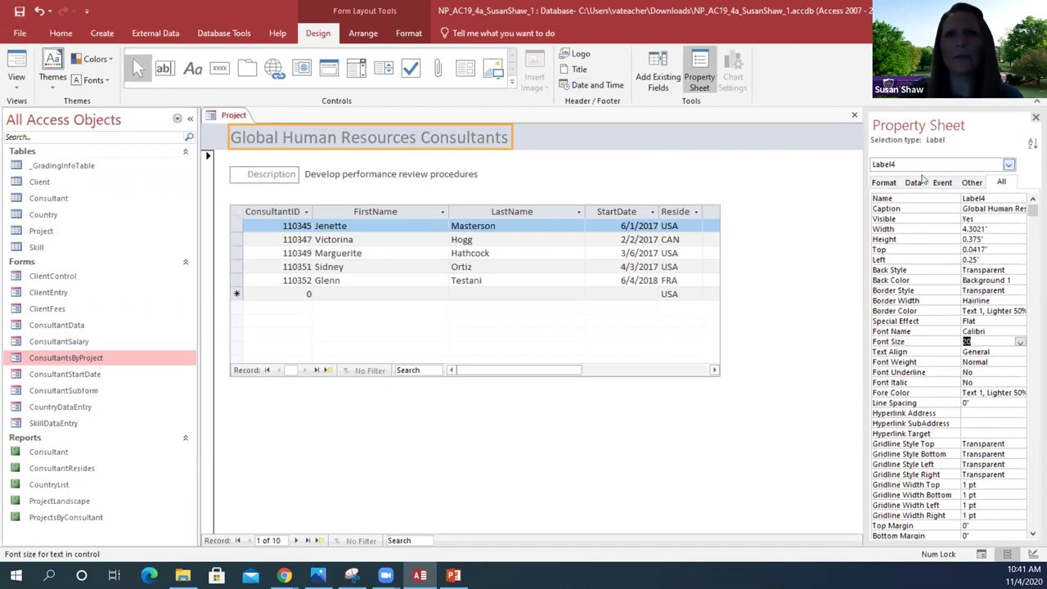
Close the Property Sheet, save, and close the ConsultantsByProject form.
click(1035, 117)
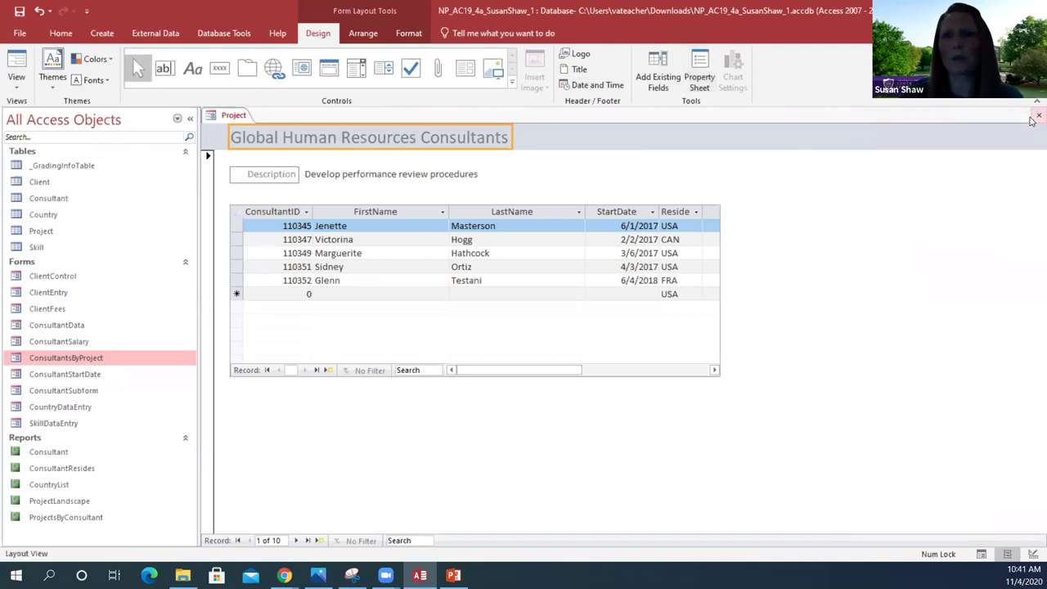
click(20, 11)
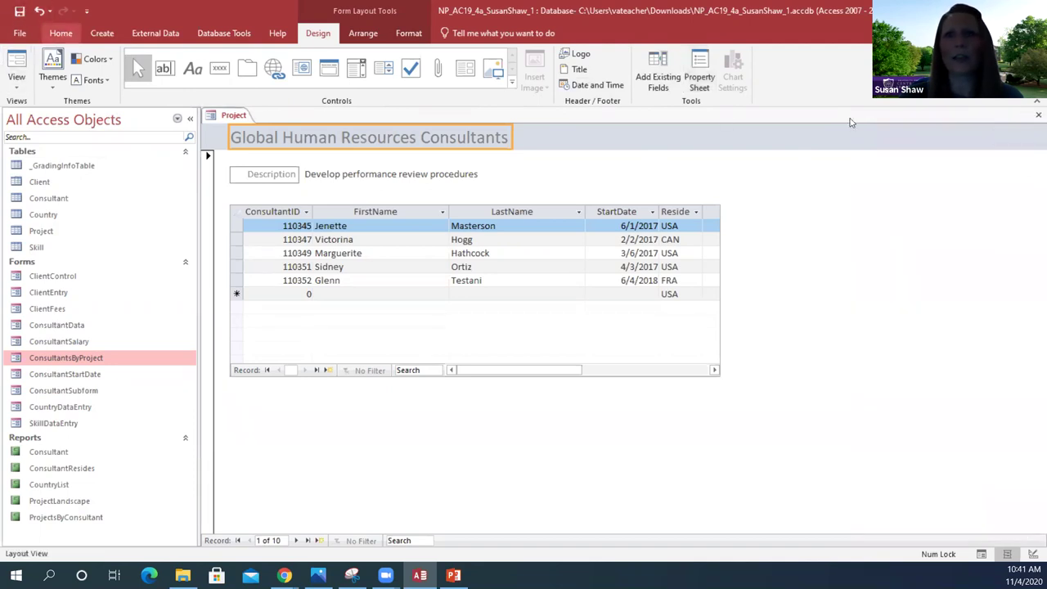
click(1035, 115)
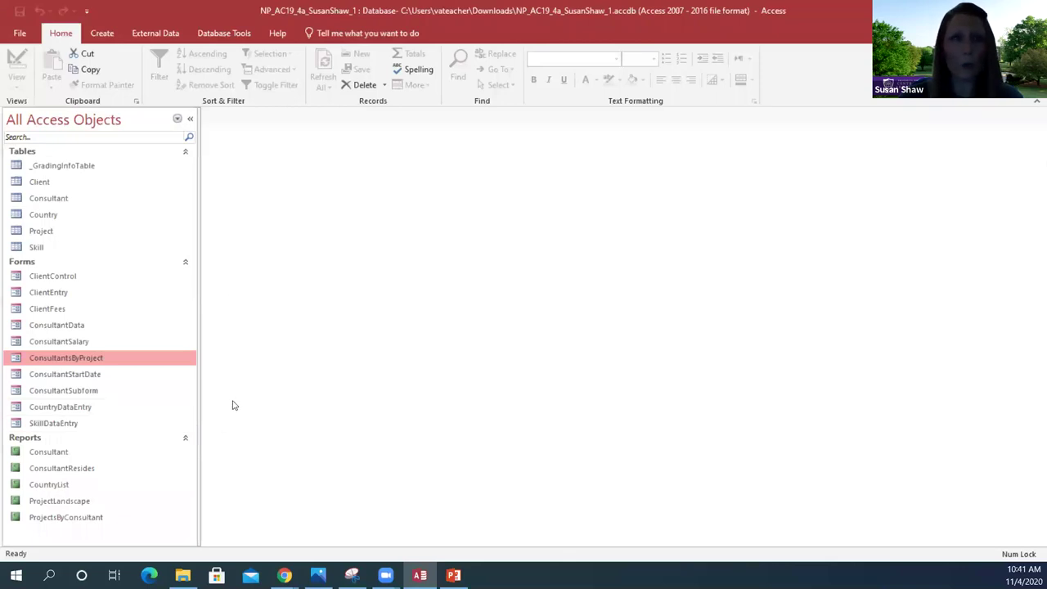
Open the Consultant report in Design View and select its Salary text box.
right_click(41, 454)
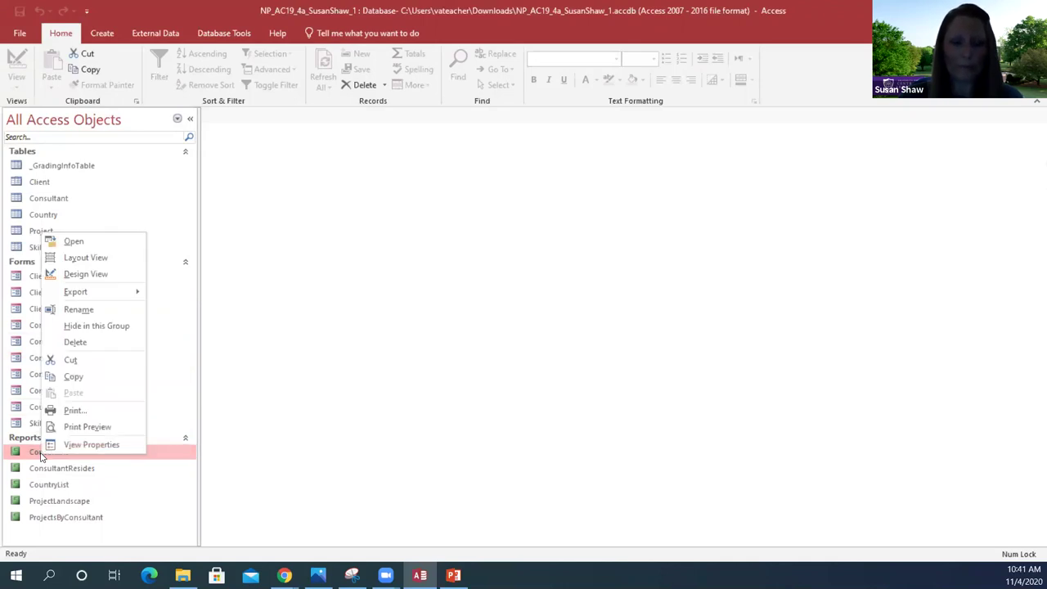
click(90, 275)
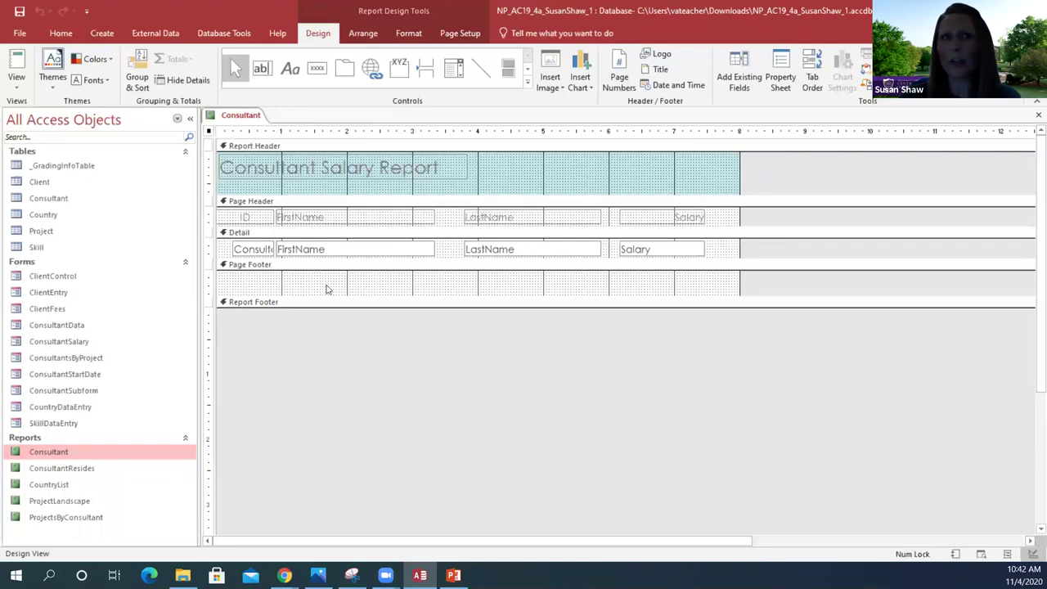
click(626, 250)
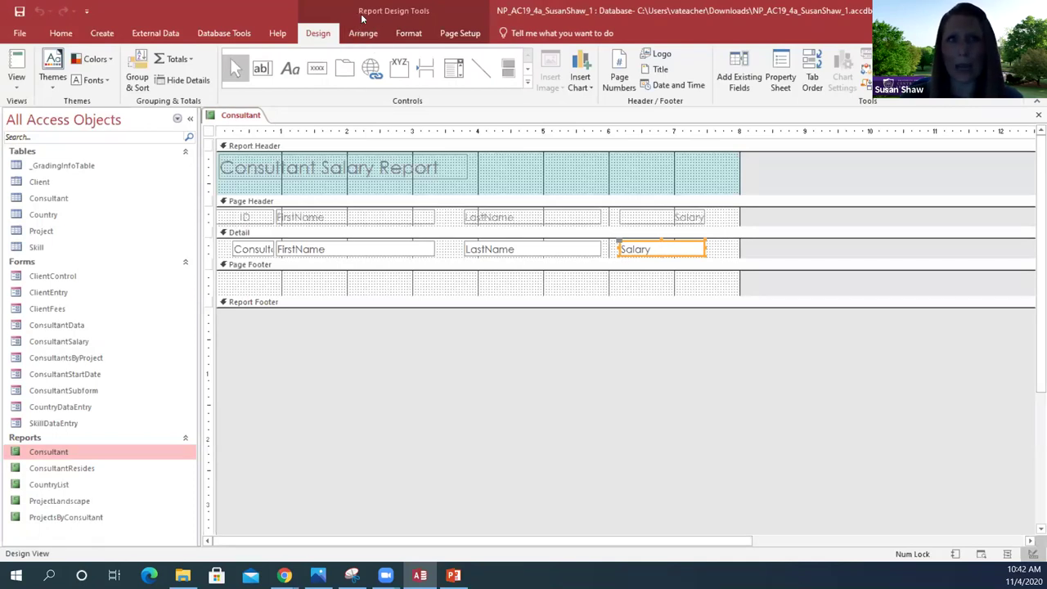
click(406, 33)
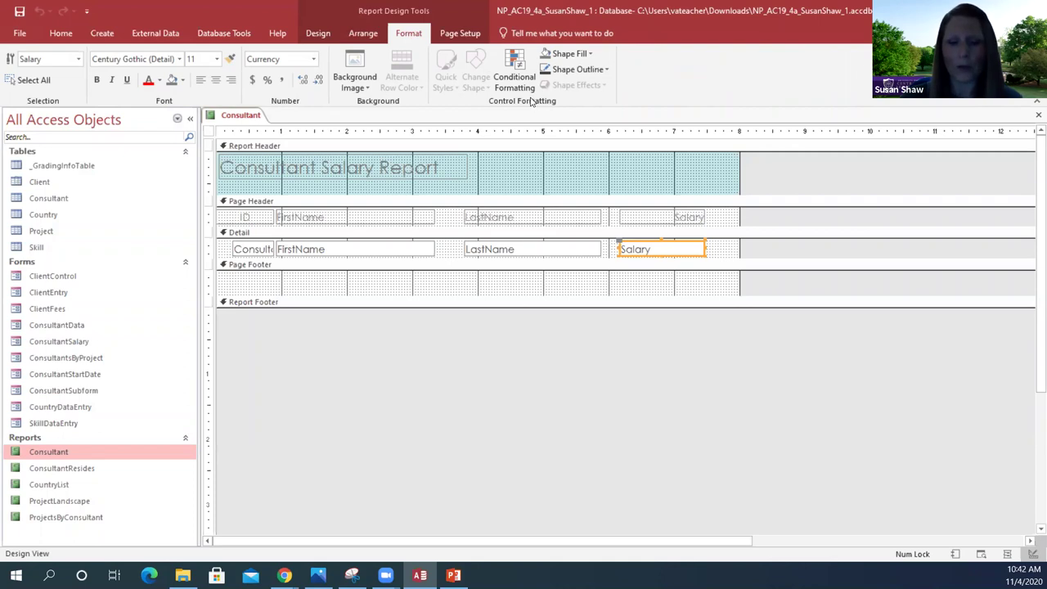
Add a conditional formatting rule showing Salary values equal to 71000 in bold red.
click(515, 72)
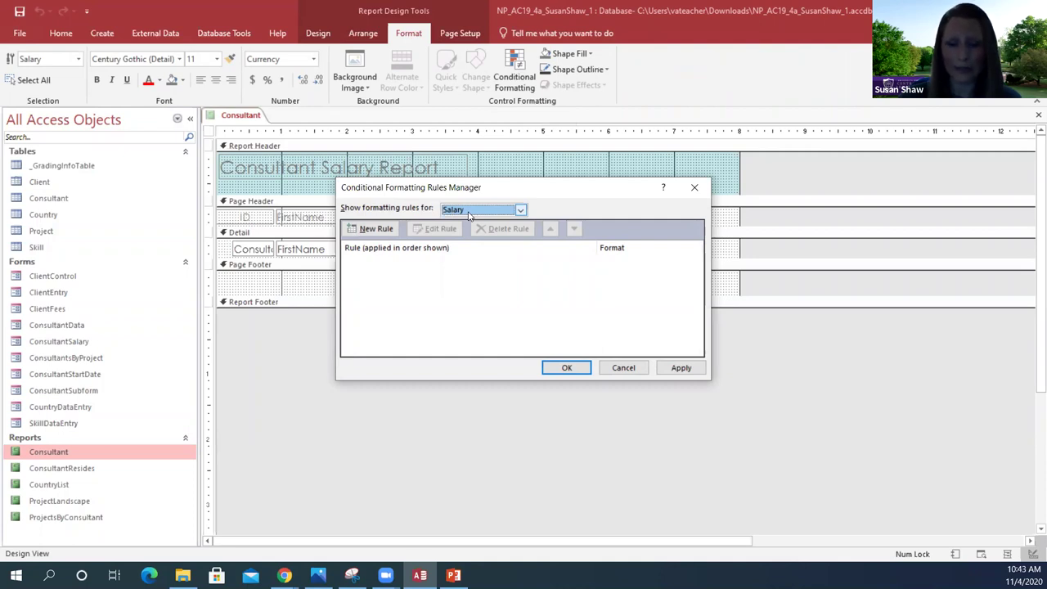
click(376, 229)
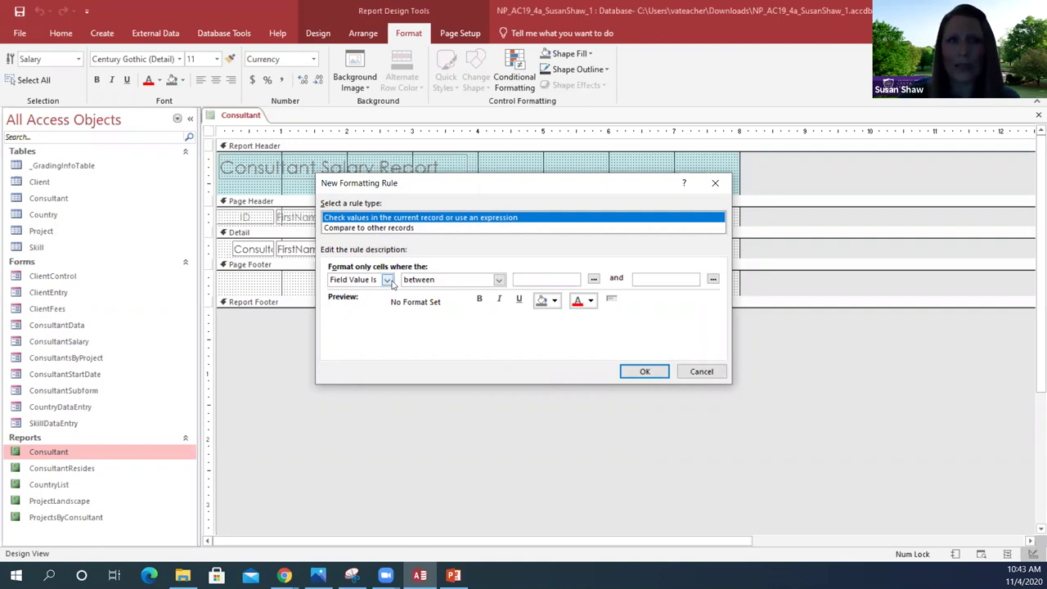
click(498, 280)
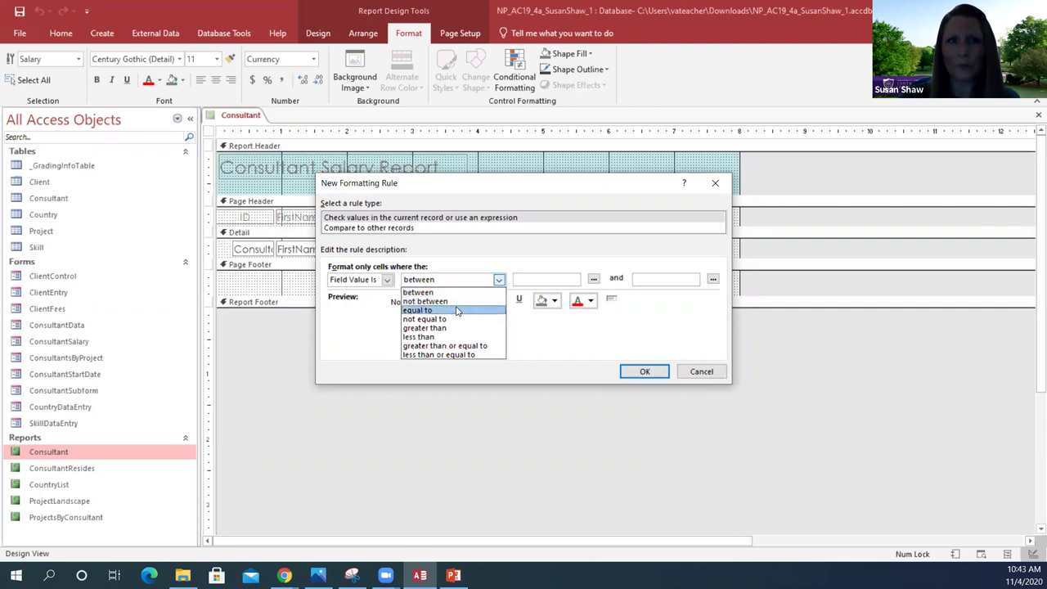
click(417, 310)
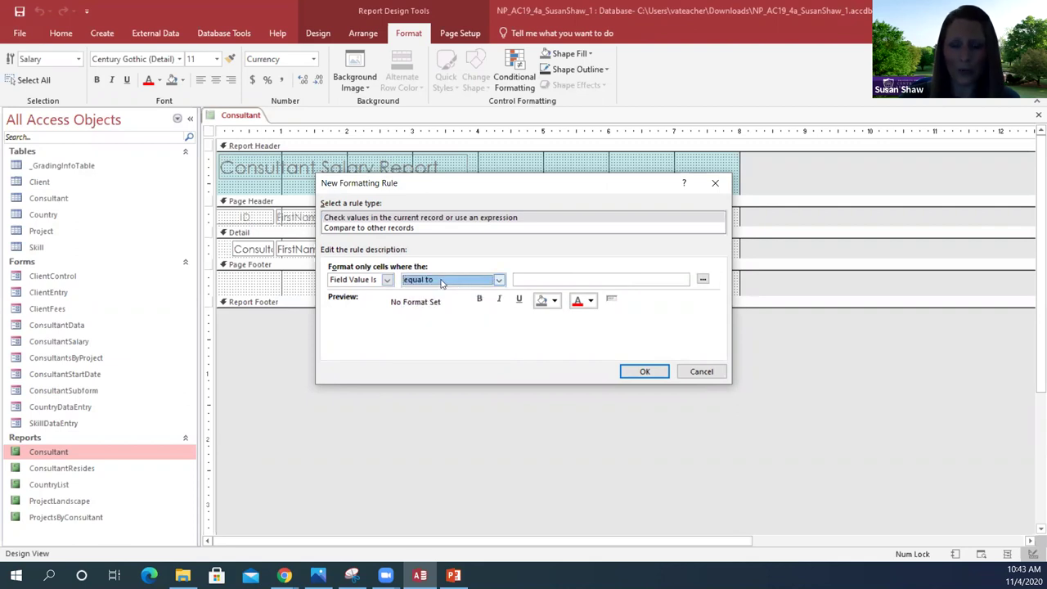
click(566, 277)
text(7)
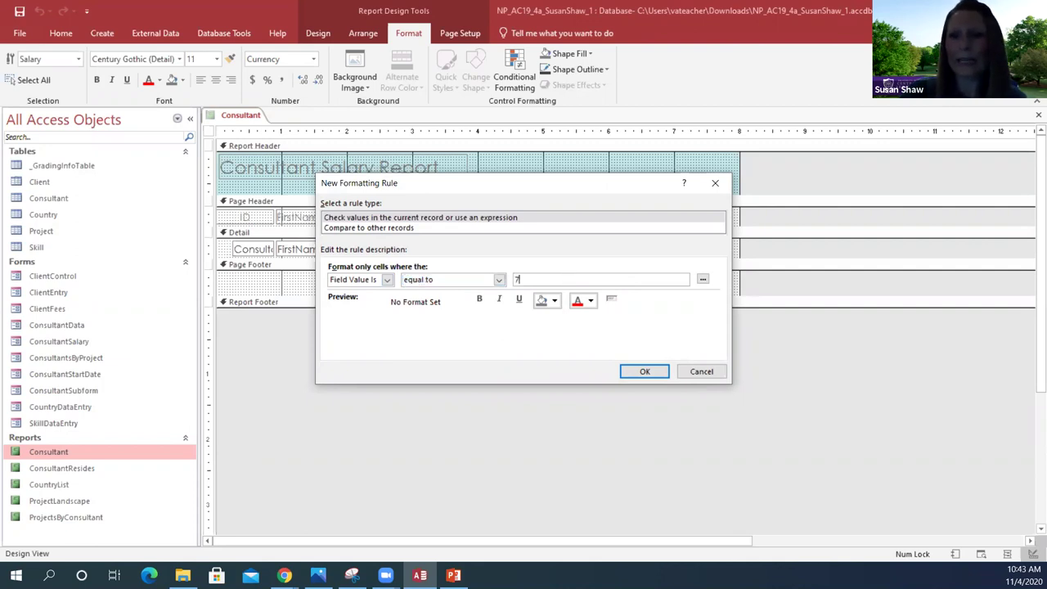
text(1000)
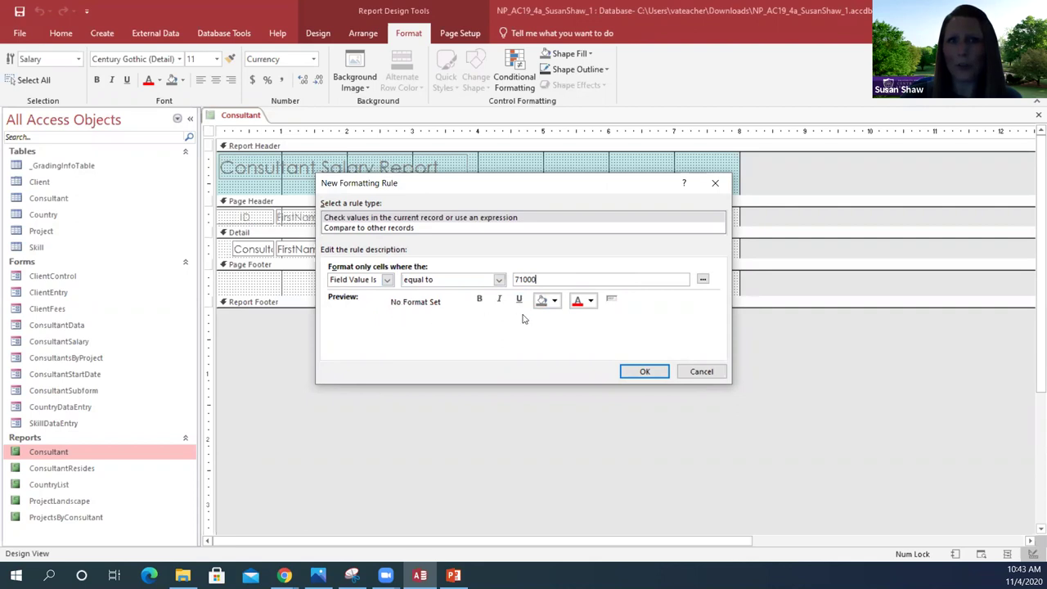
click(591, 301)
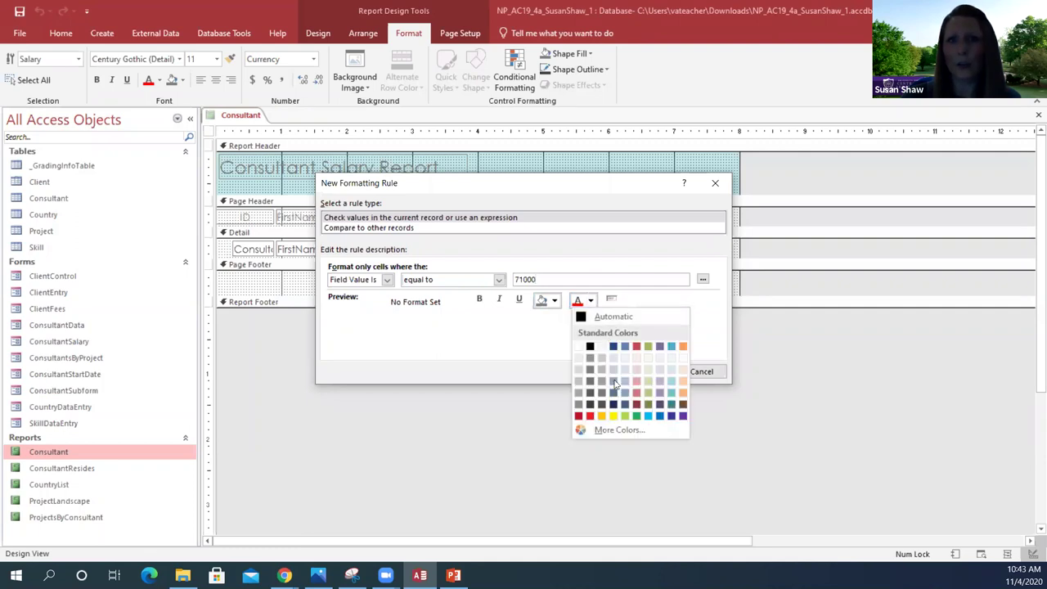
click(590, 416)
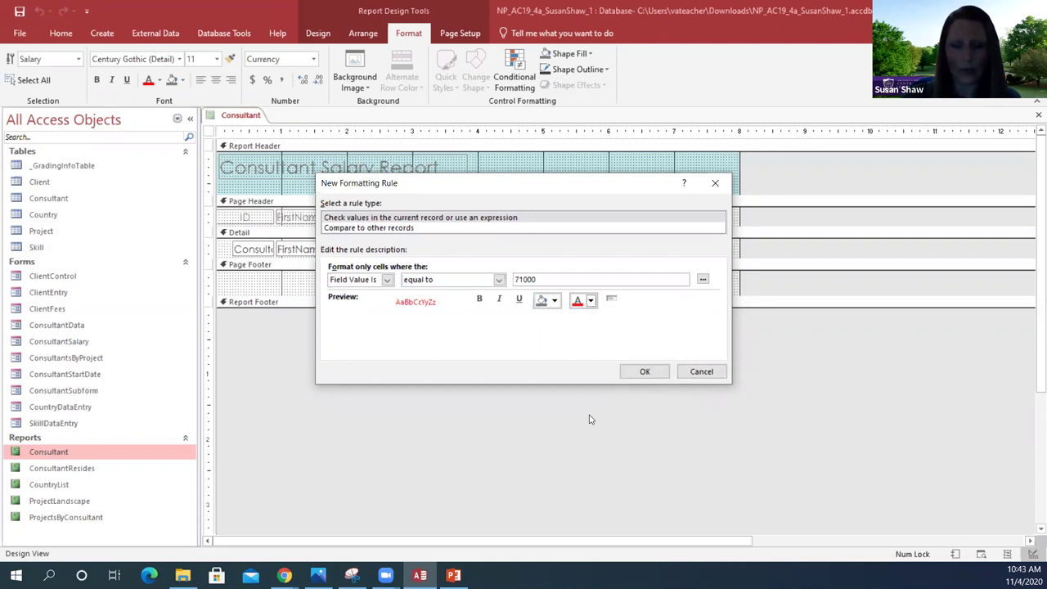
click(480, 300)
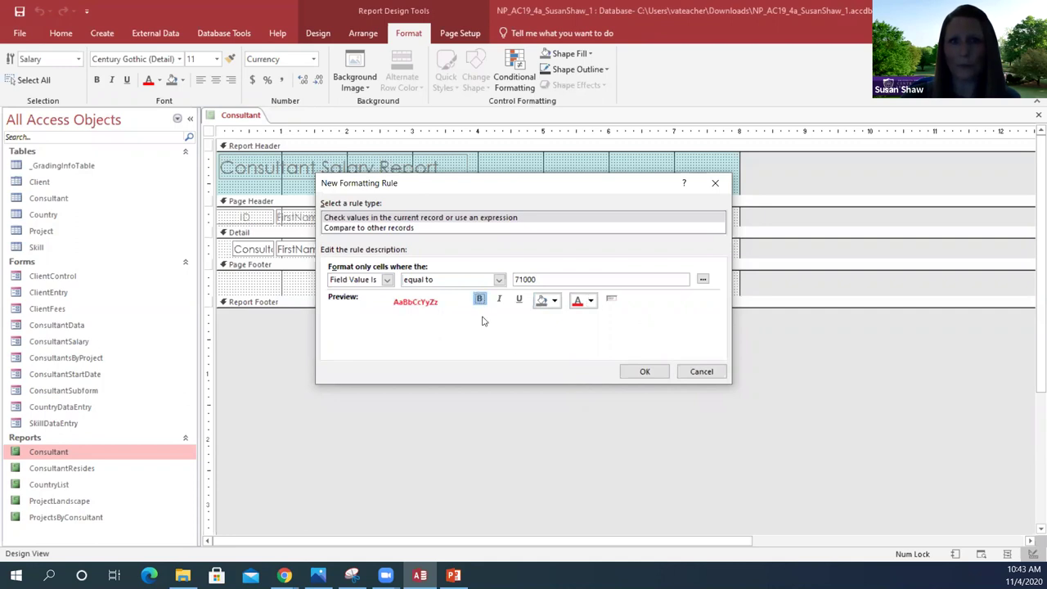
click(646, 372)
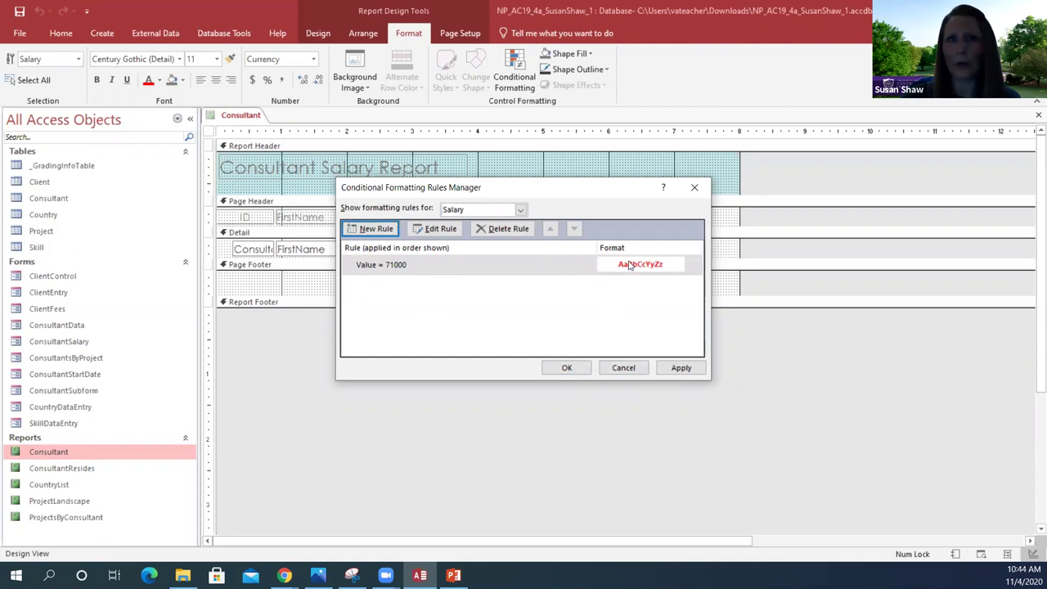
click(571, 369)
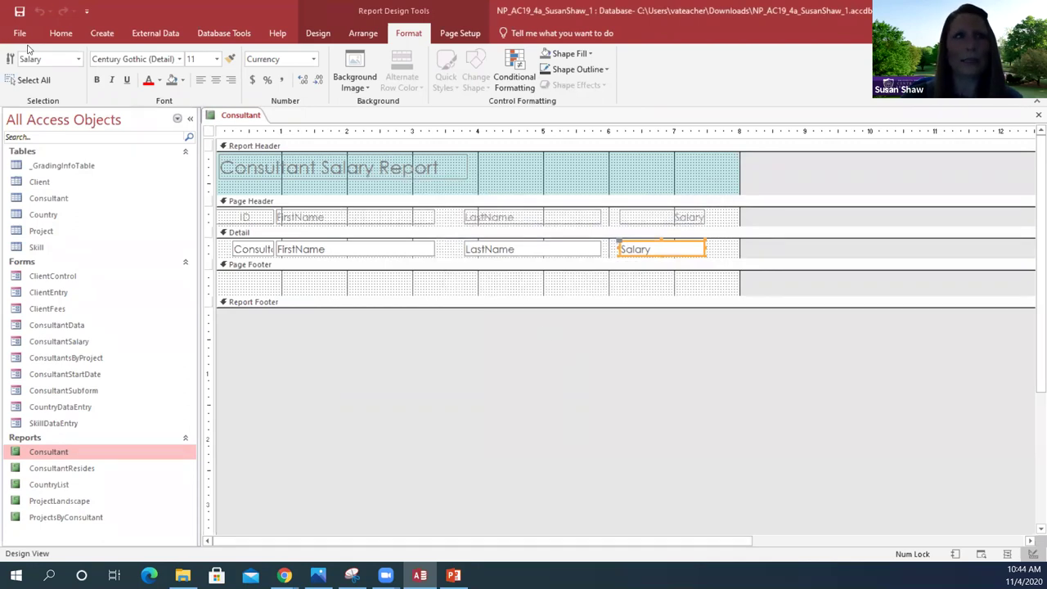
Save the report, colour the Consultant Salary Report title Dark Blue, and save again.
click(19, 10)
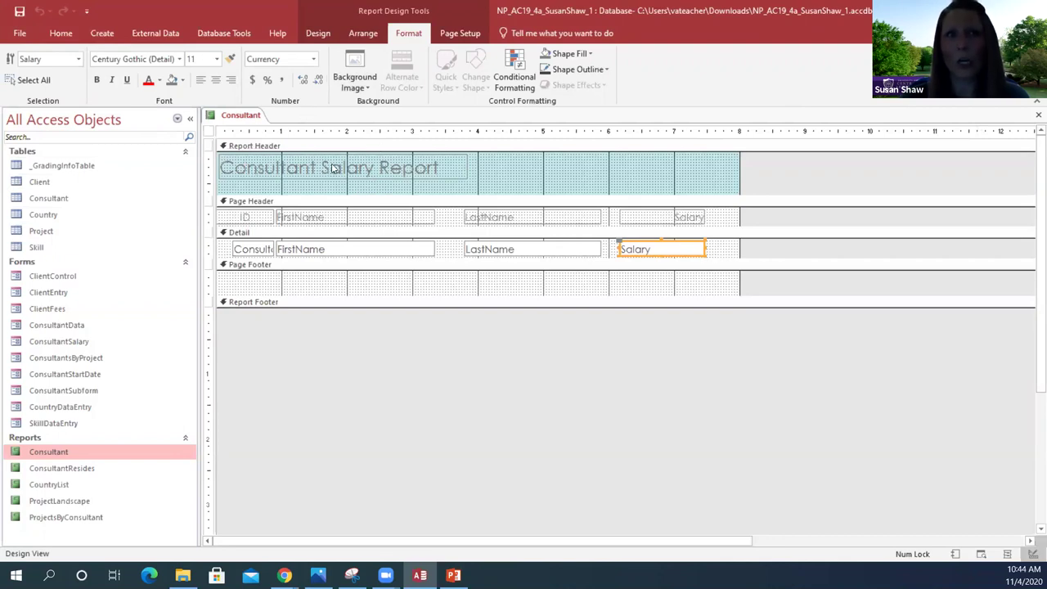
click(275, 164)
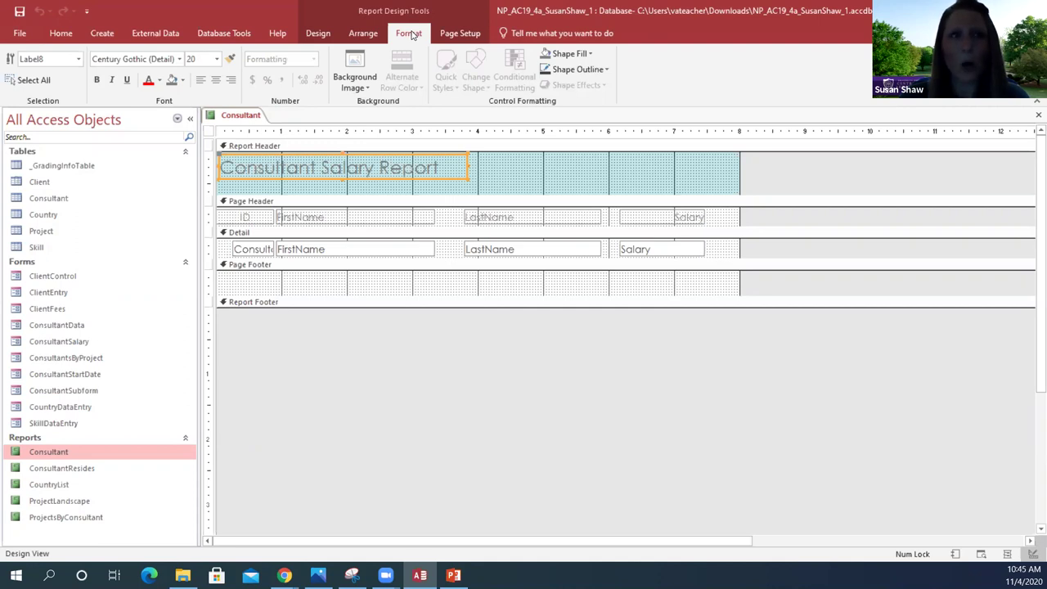
click(159, 80)
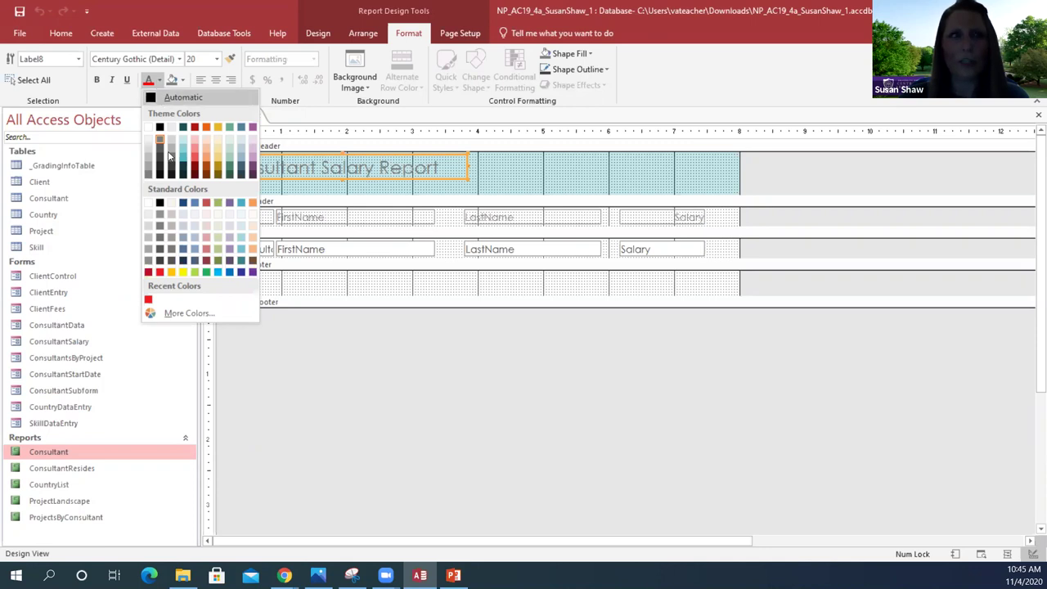
click(181, 206)
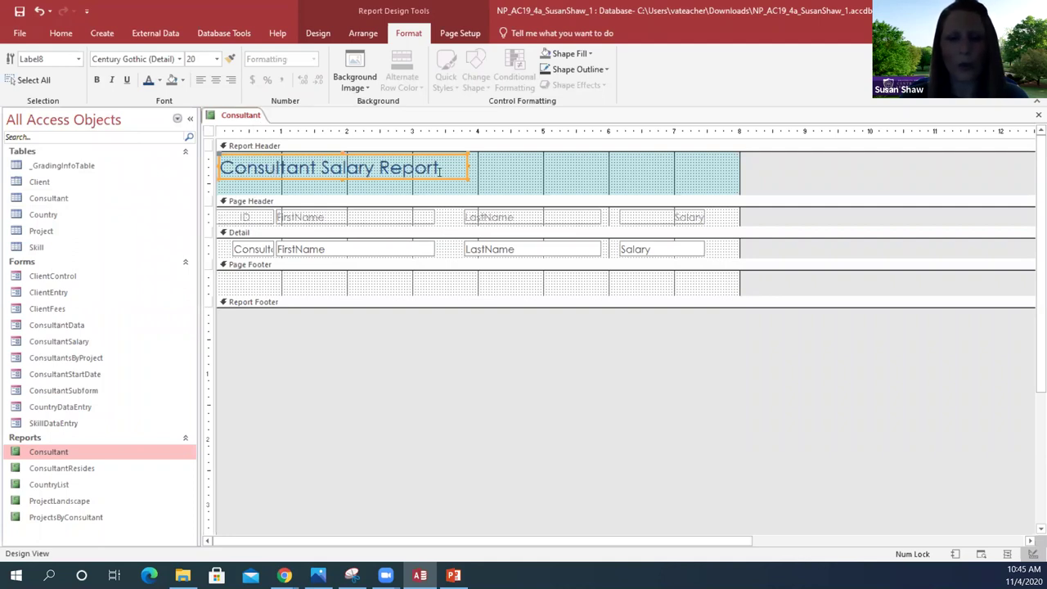
click(20, 12)
Preview the Consultant Salary Report in Report View, then close it.
click(60, 34)
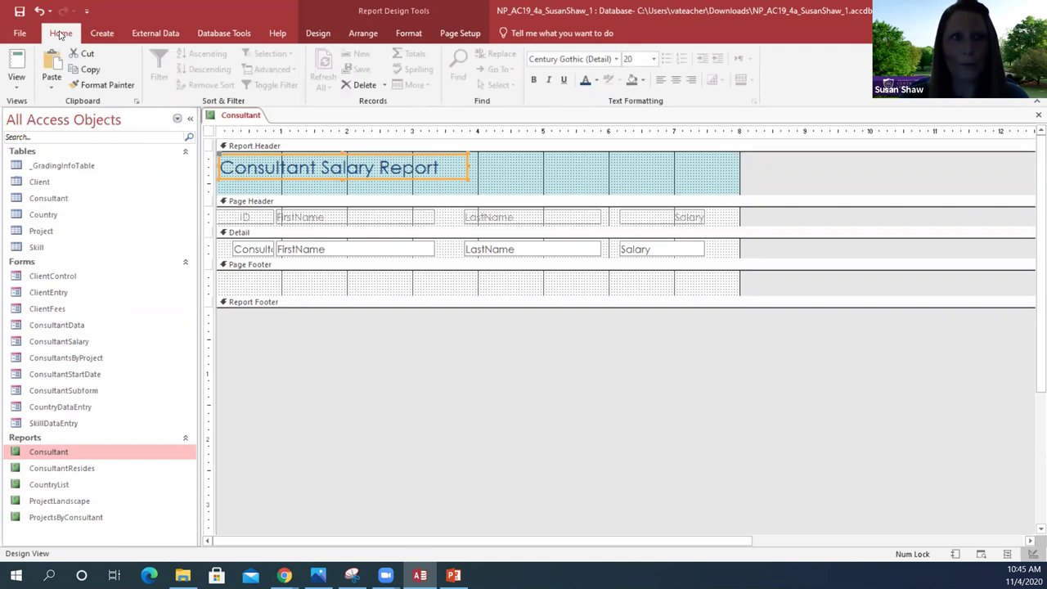
click(19, 82)
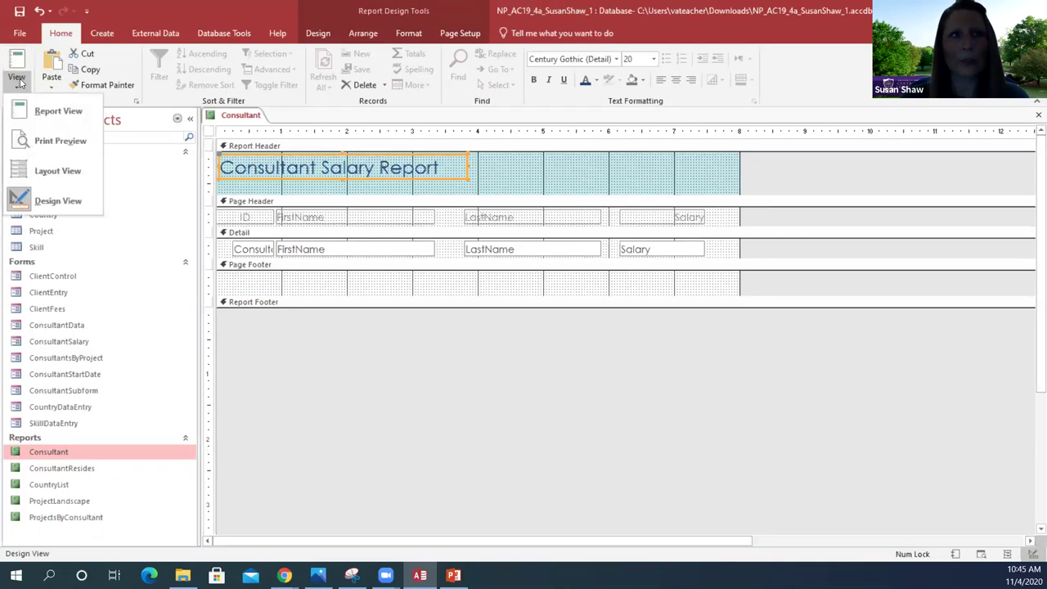
click(47, 112)
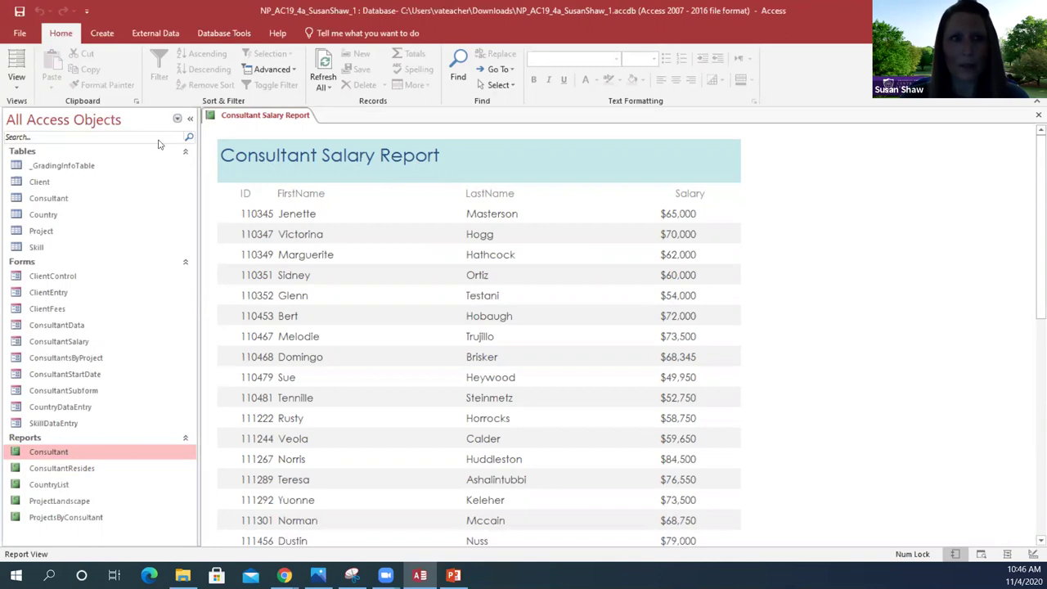
click(1035, 115)
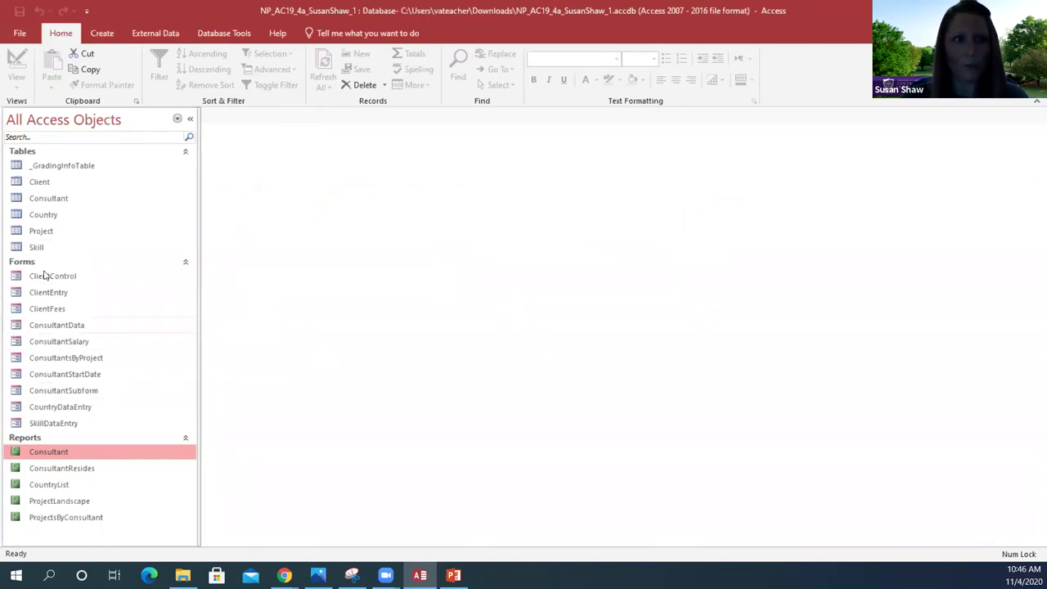
Open the ConsultantStartDate form in Design View and select its Form Header section.
right_click(52, 378)
click(94, 231)
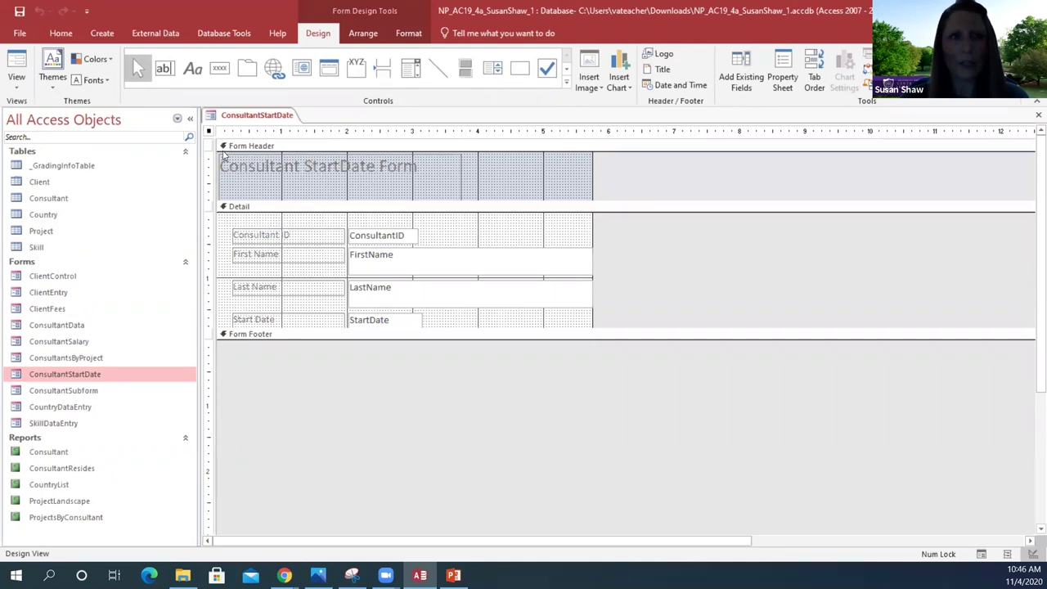
click(223, 156)
click(220, 147)
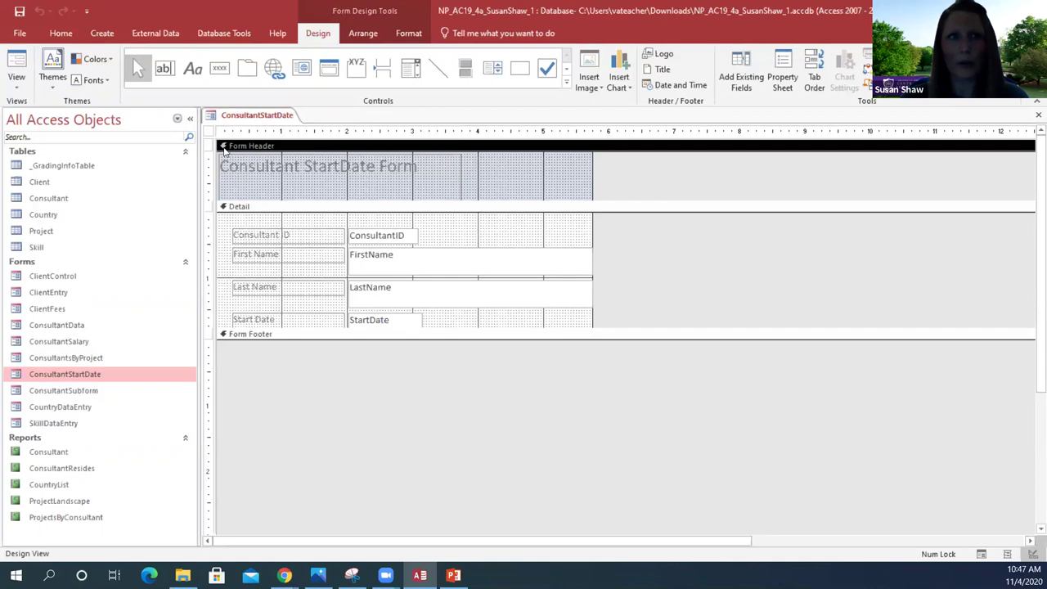
click(229, 161)
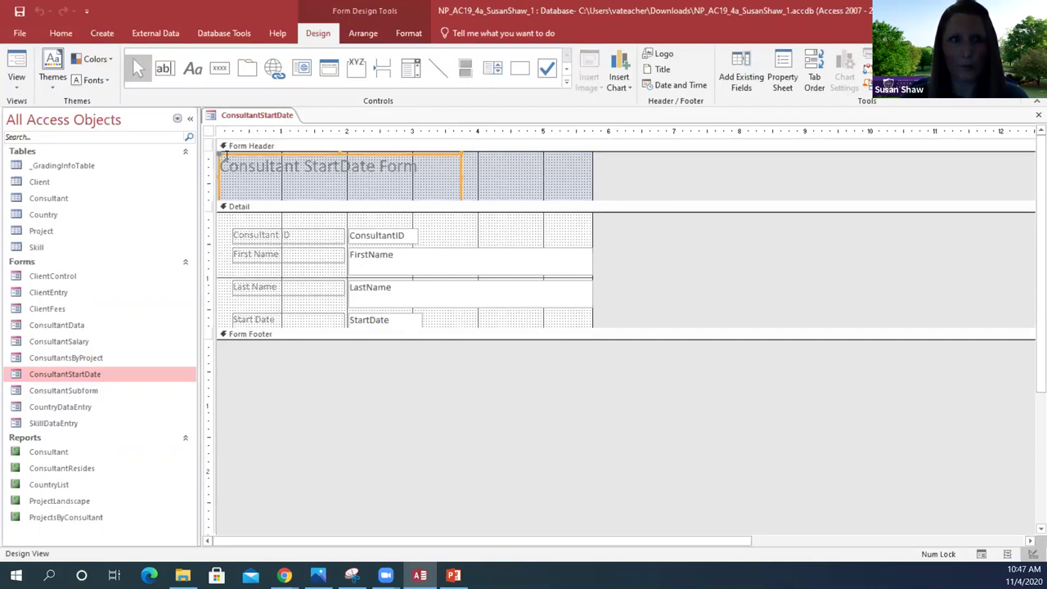
click(238, 146)
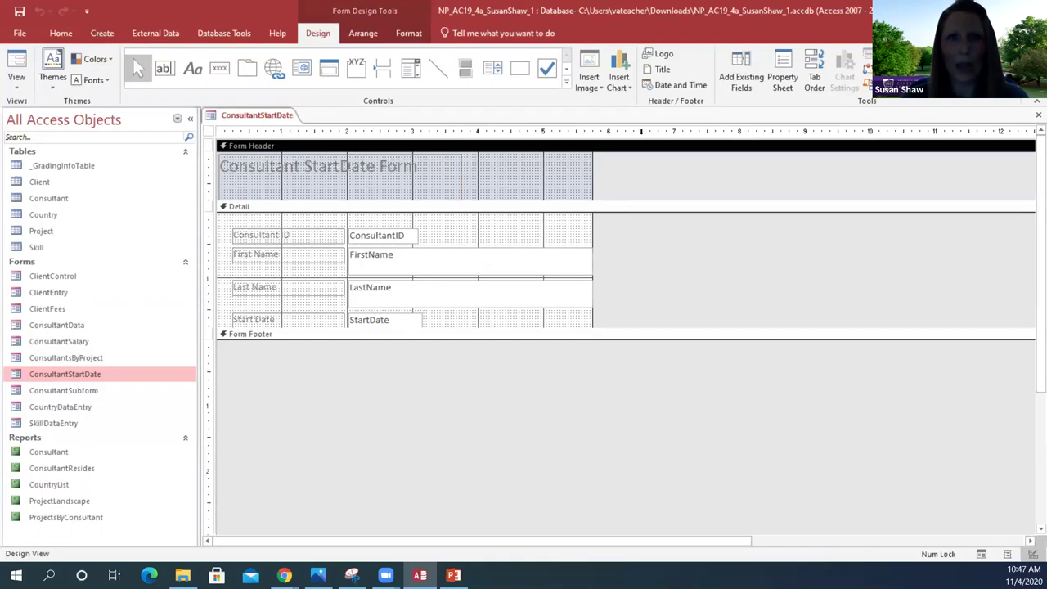
click(641, 130)
click(641, 131)
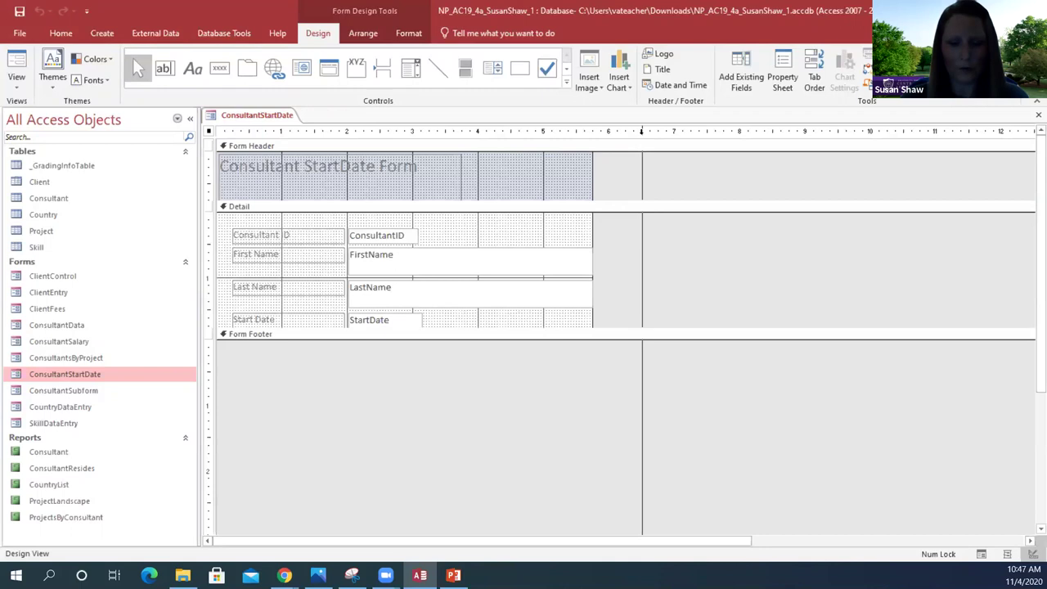
click(217, 131)
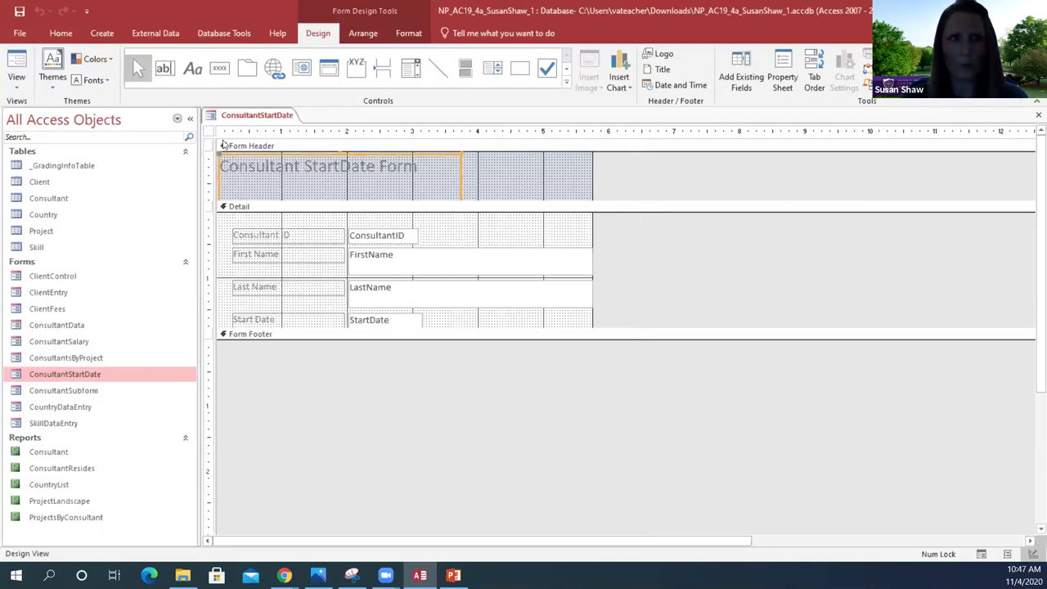
click(222, 146)
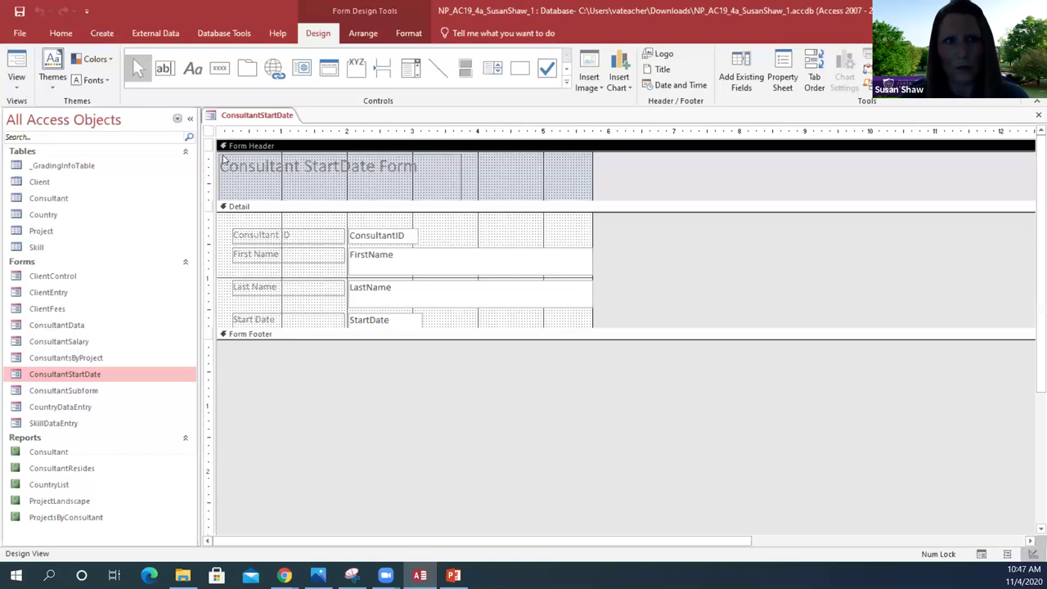
Move the Consultant StartDate Form title to the header's right side, then undo it.
click(223, 158)
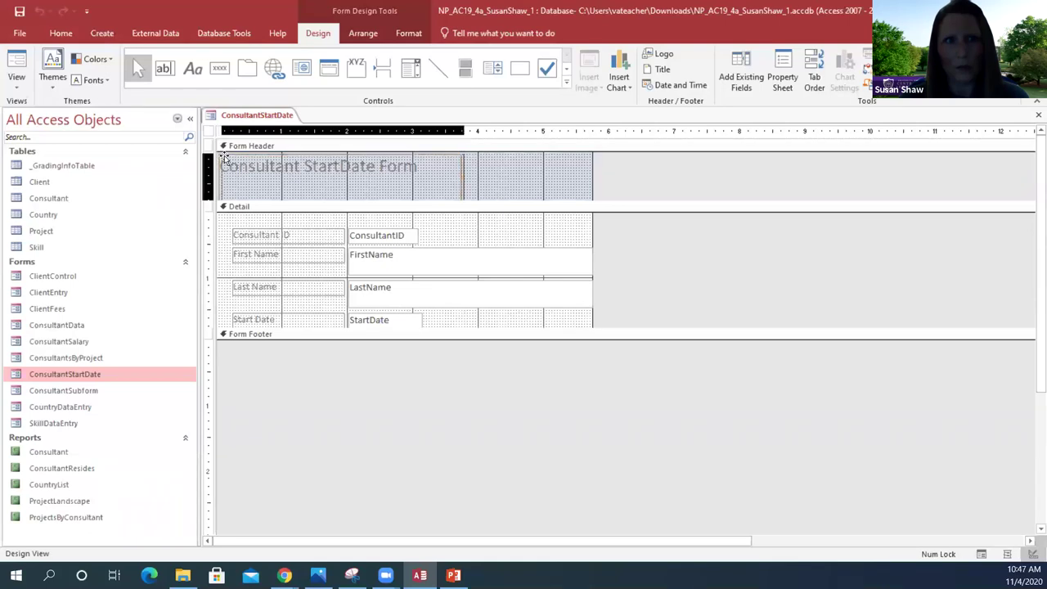
drag(224, 157, 228, 158)
drag(227, 158, 644, 147)
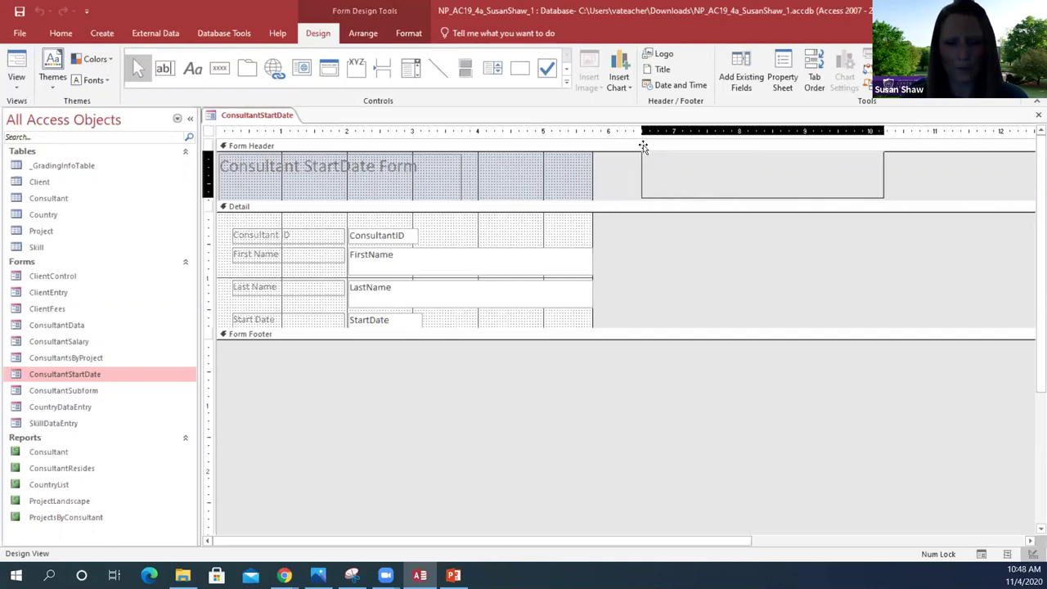
drag(644, 146, 646, 149)
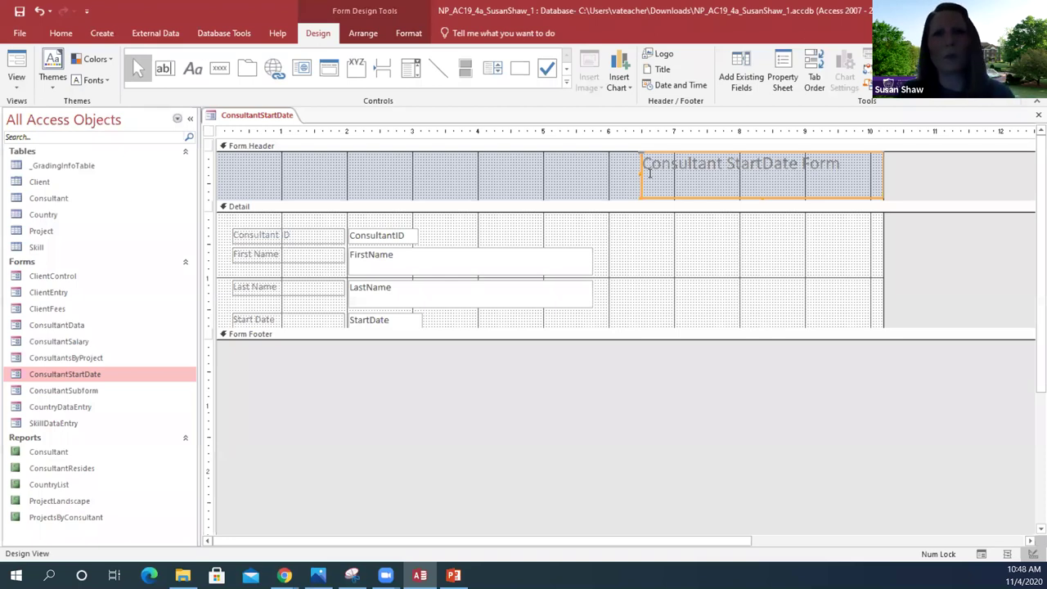
click(40, 12)
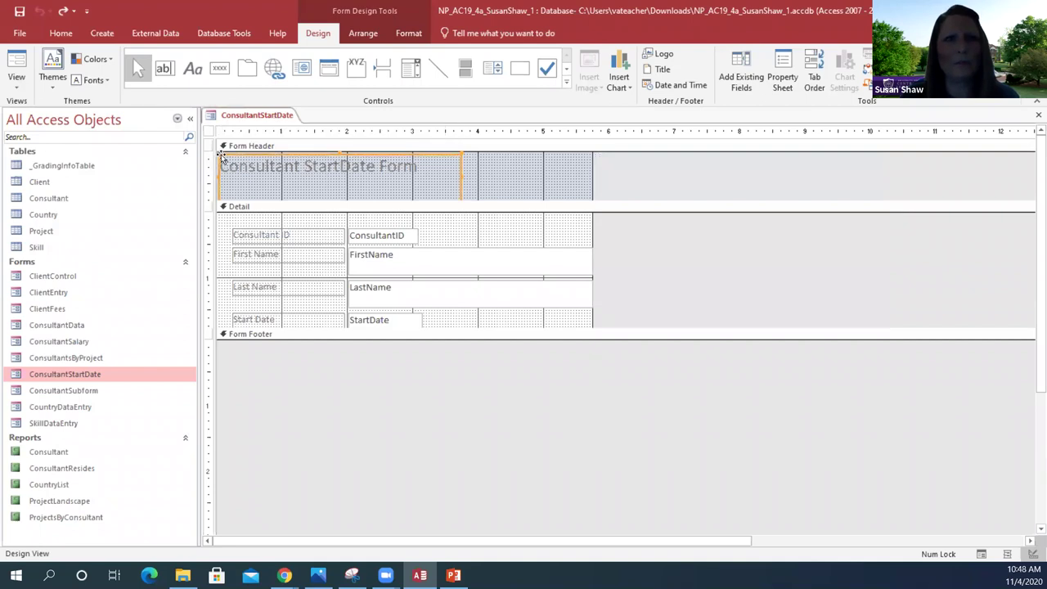
Widen the form slightly to the right and select the title label.
click(232, 147)
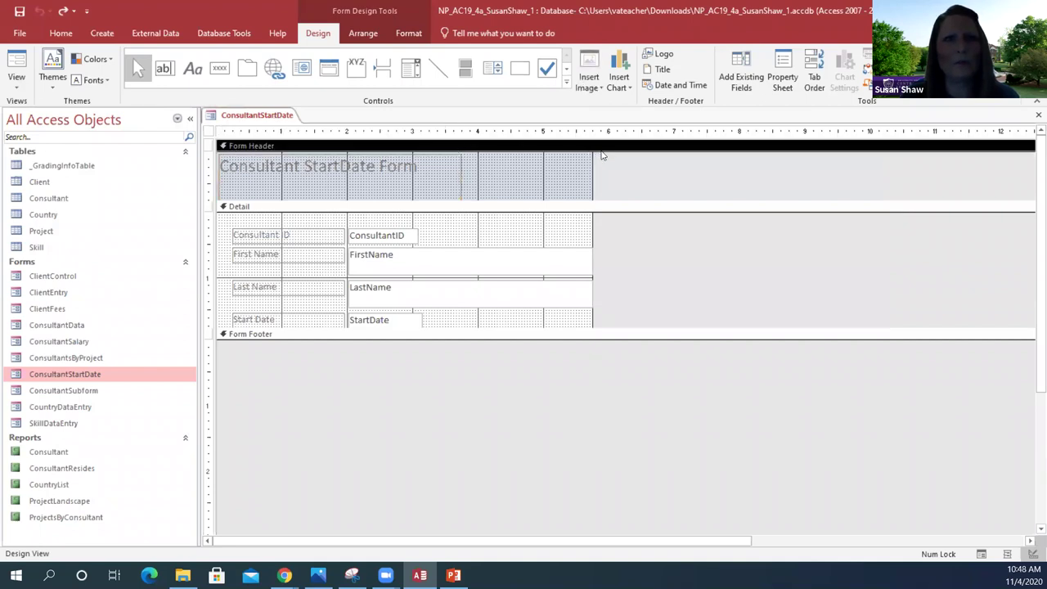
drag(592, 152, 642, 149)
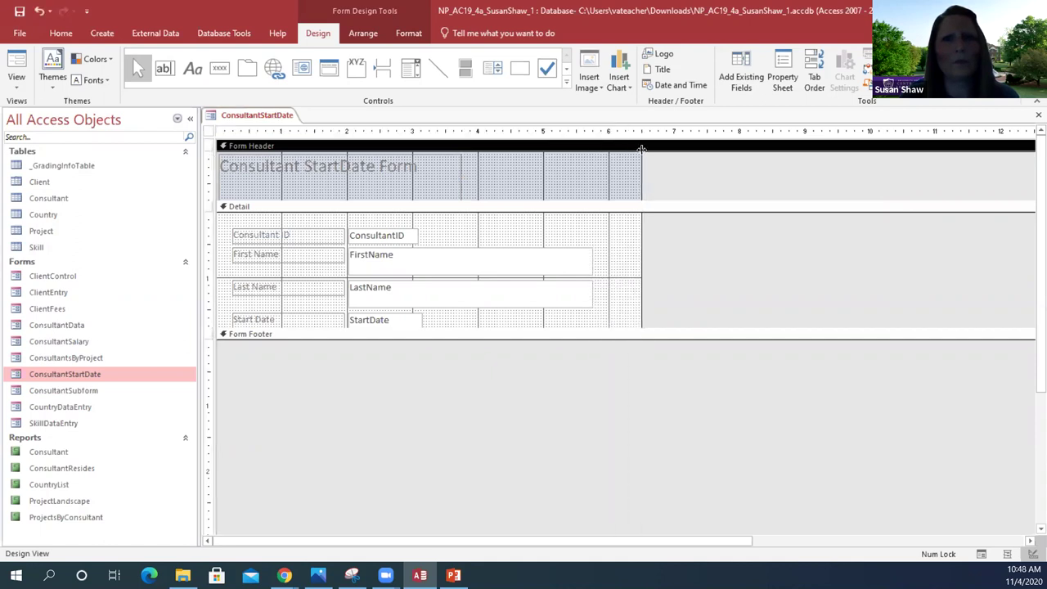
click(39, 13)
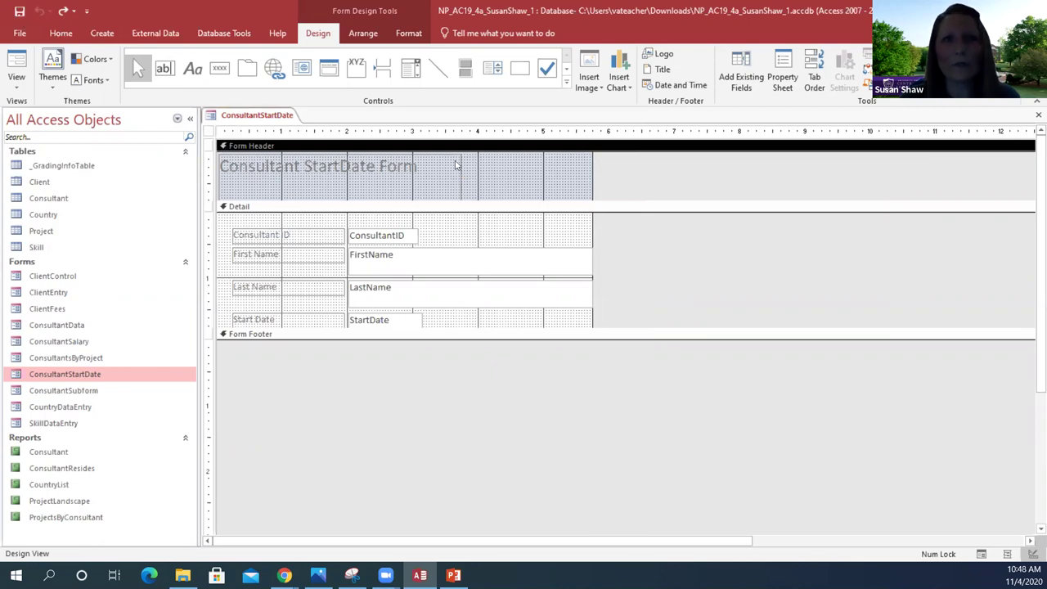
drag(593, 153, 640, 148)
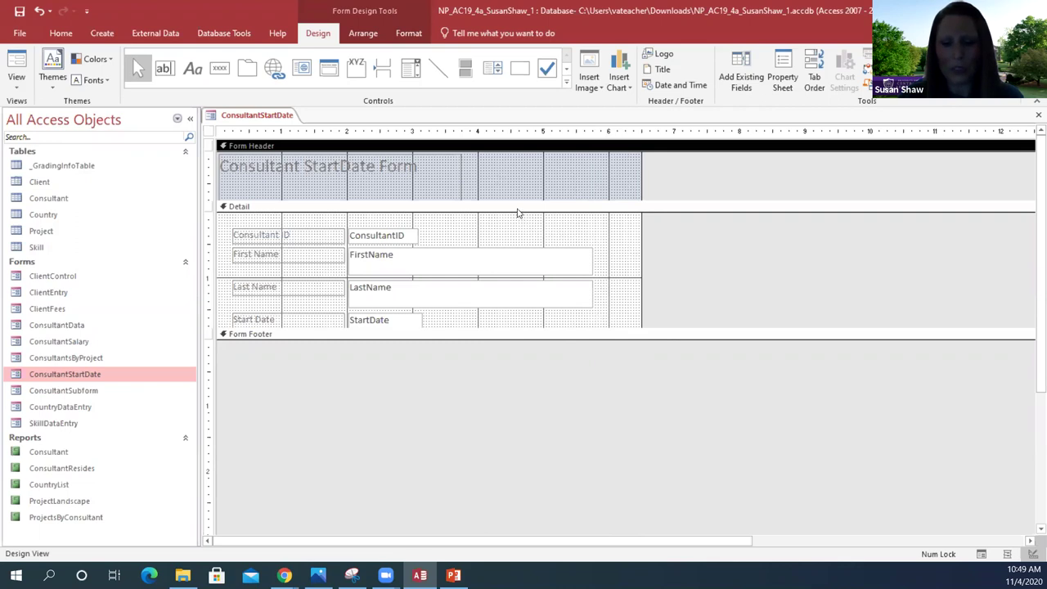
click(331, 166)
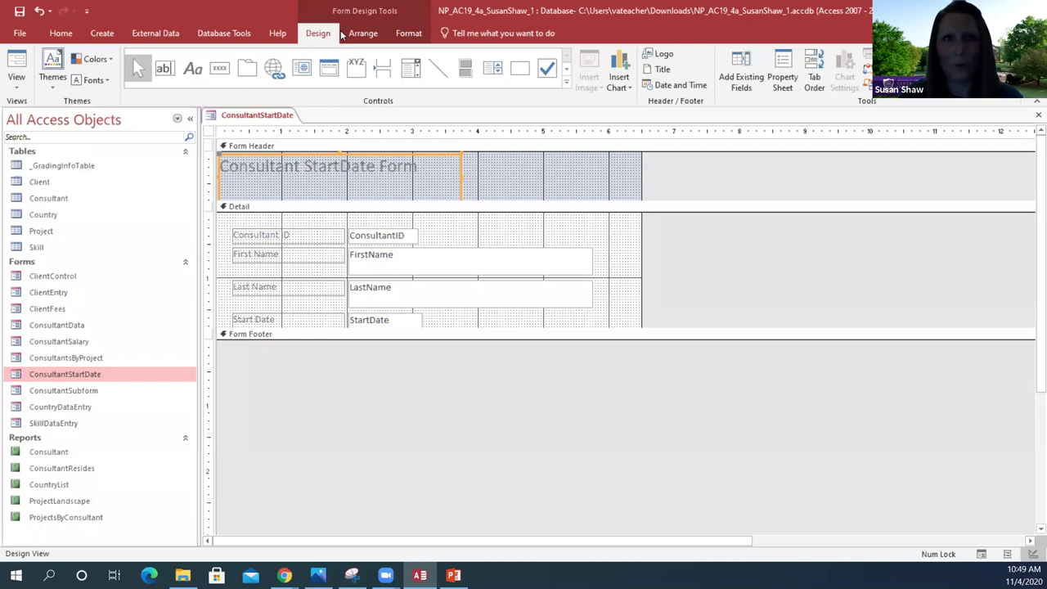
Give the Consultant StartDate Form title label a Light Blue 3 background.
click(407, 34)
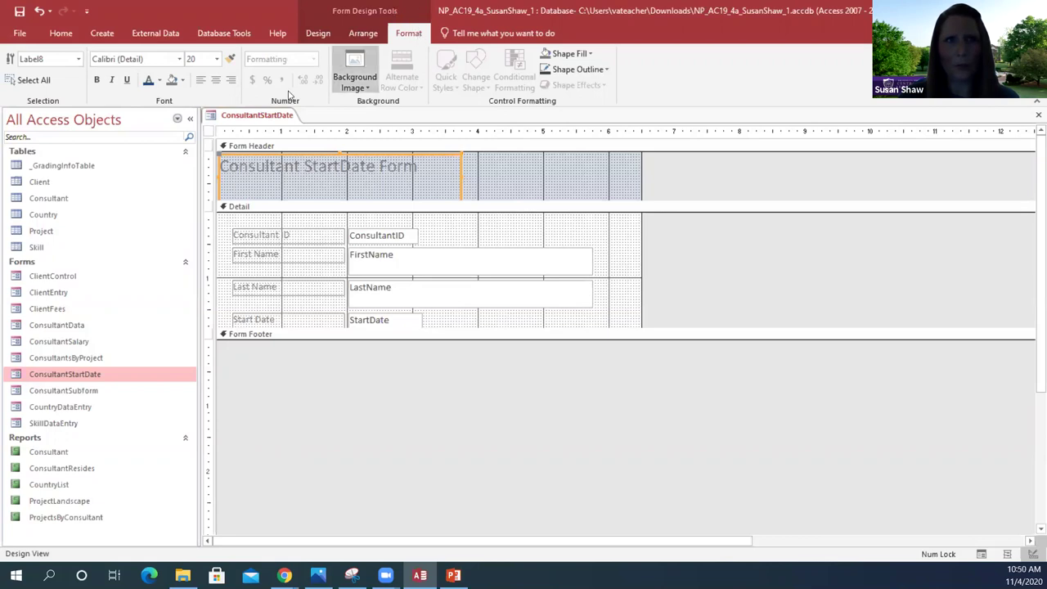
click(184, 82)
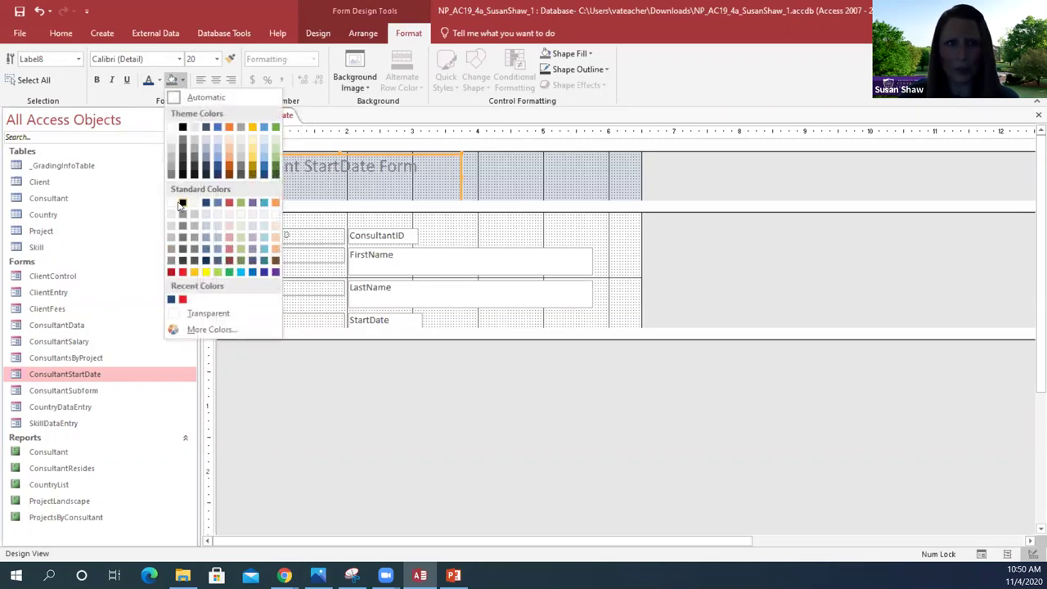
click(219, 239)
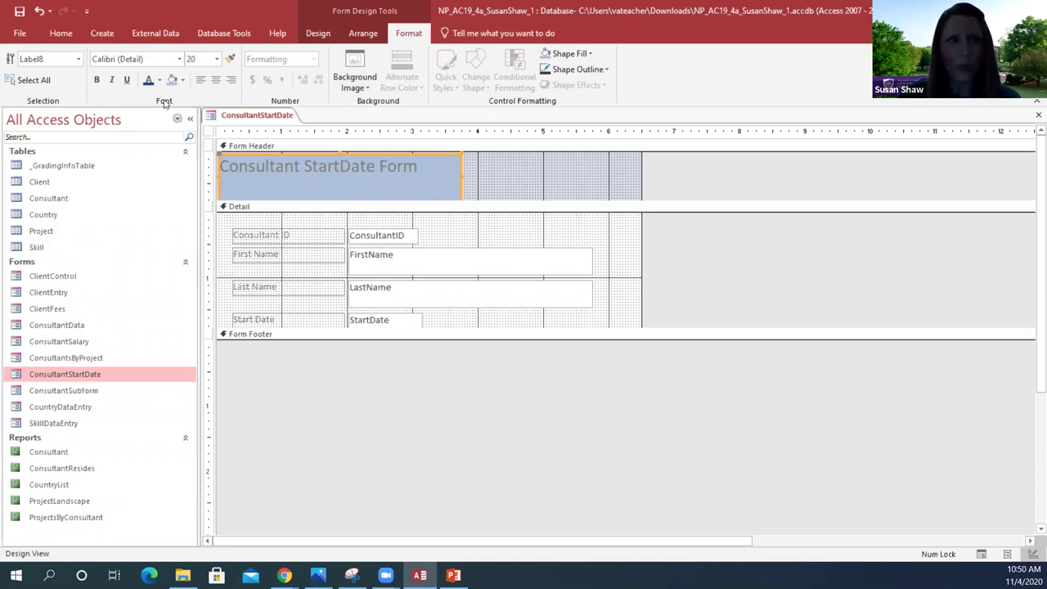
Set the form title's font to Georgia.
click(180, 60)
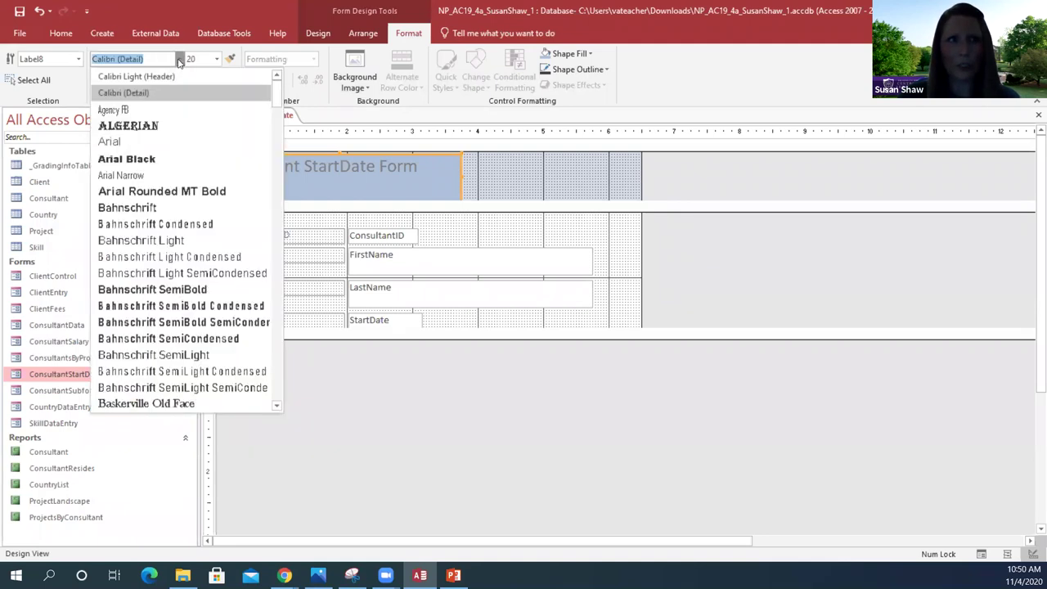
scroll(167, 144, down, 5)
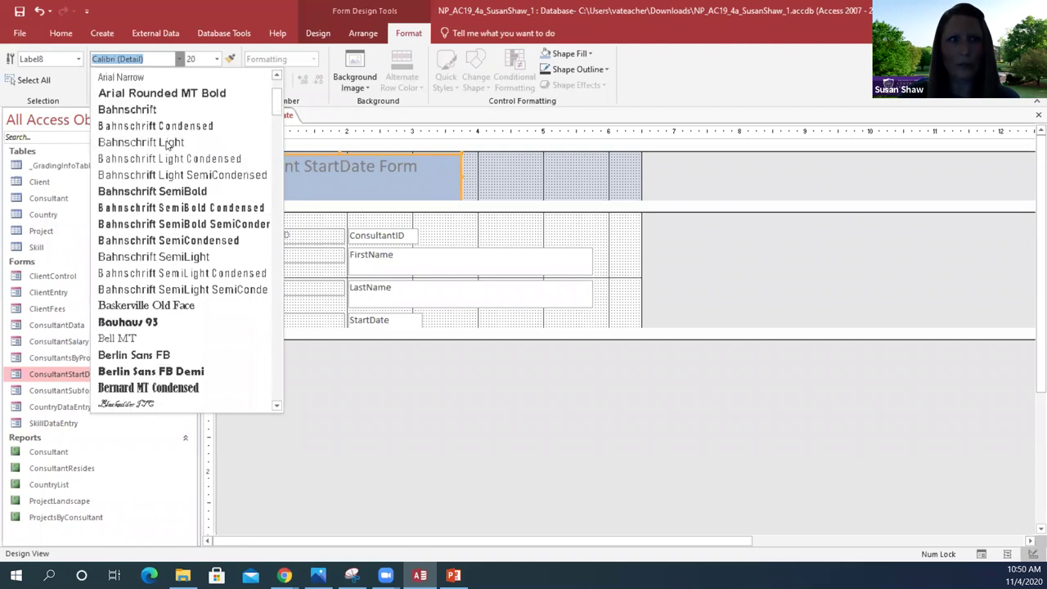
scroll(167, 144, down, 6)
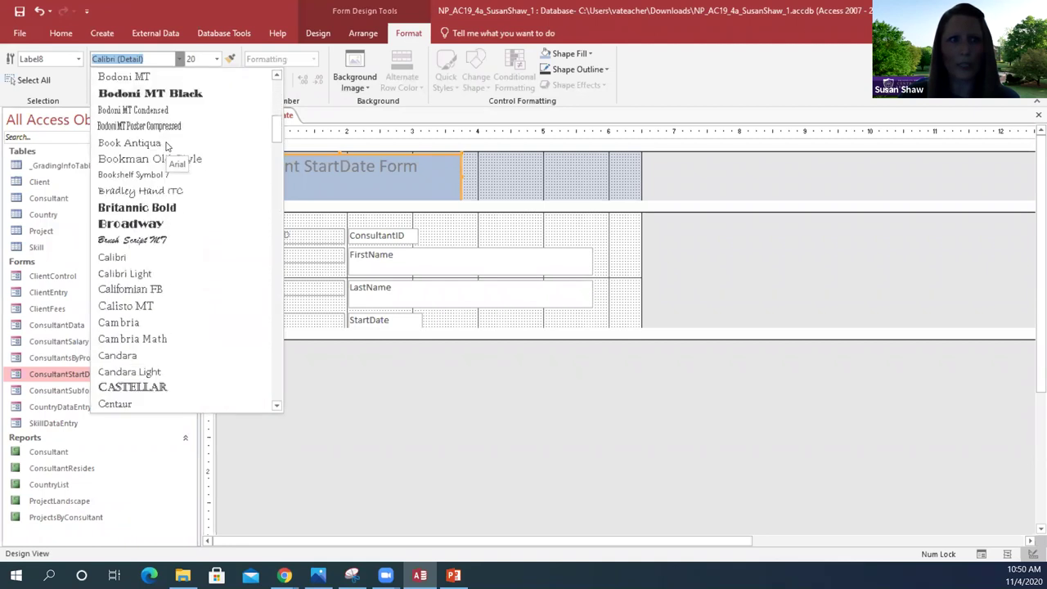
scroll(164, 146, down, 7)
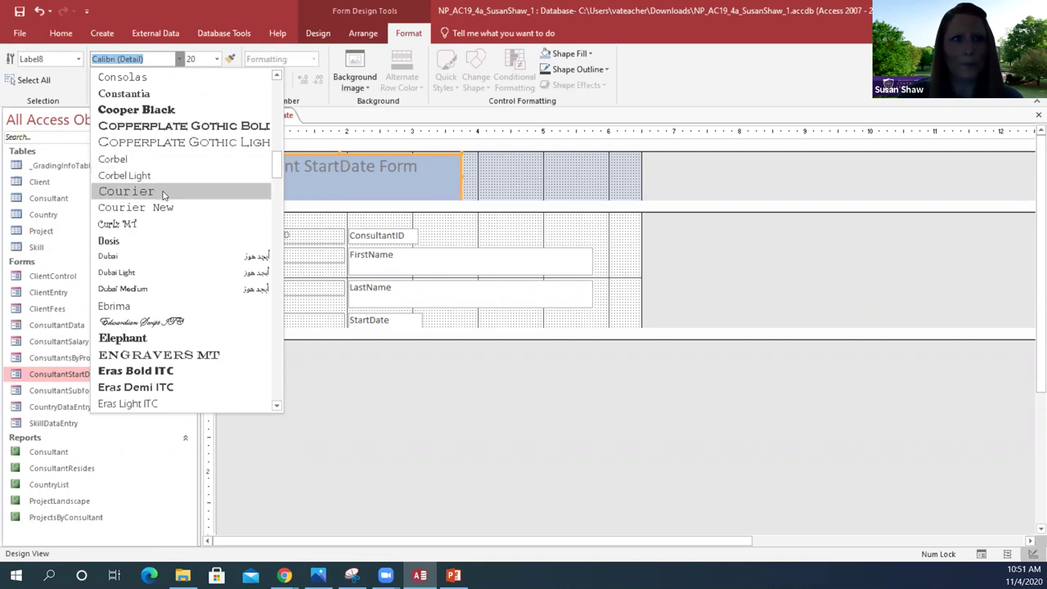
scroll(161, 174, down, 4)
scroll(160, 181, down, 5)
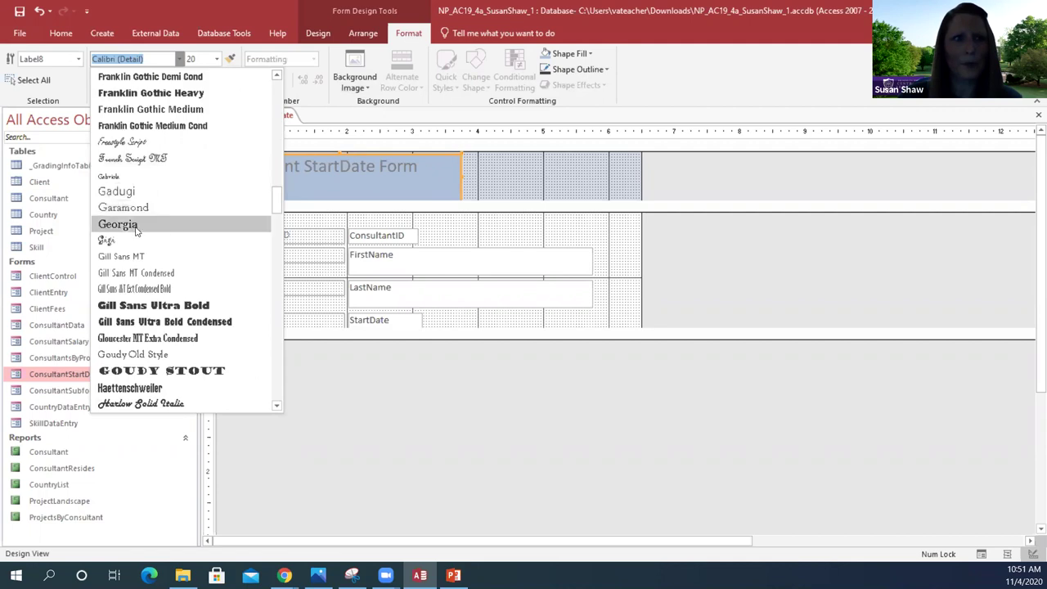
click(137, 232)
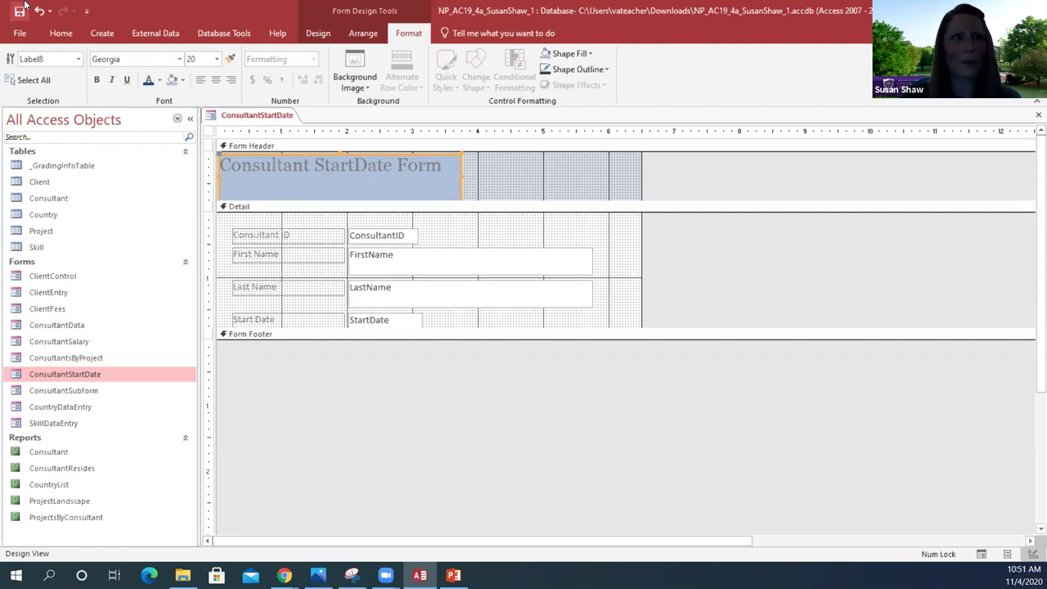
Select the whole form and close the ConsultantStartDate form.
click(505, 176)
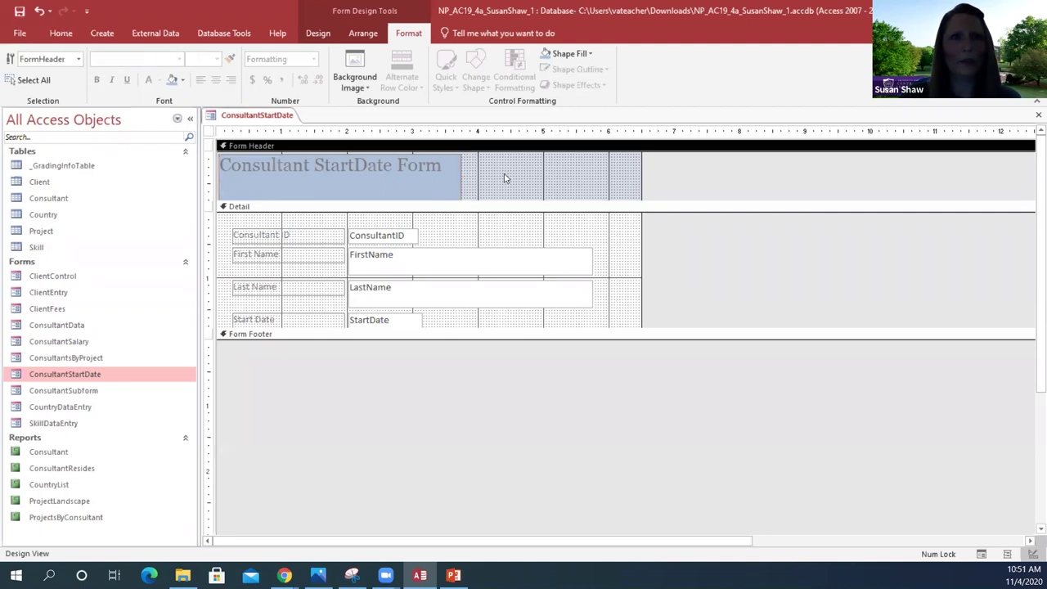
click(671, 173)
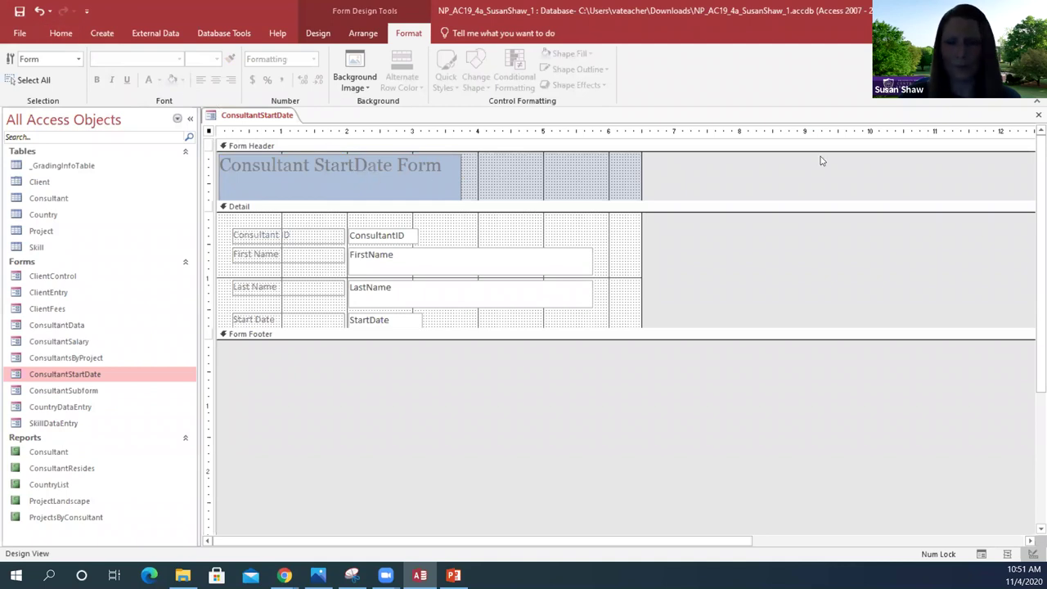
click(1039, 115)
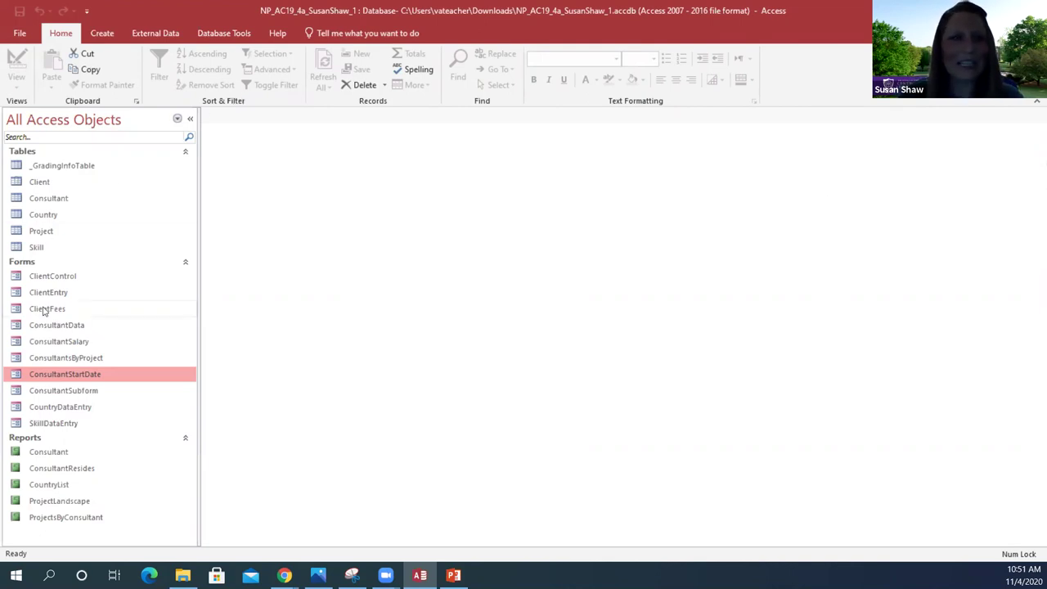
Open the ProjectLandscape report in Layout View.
right_click(57, 503)
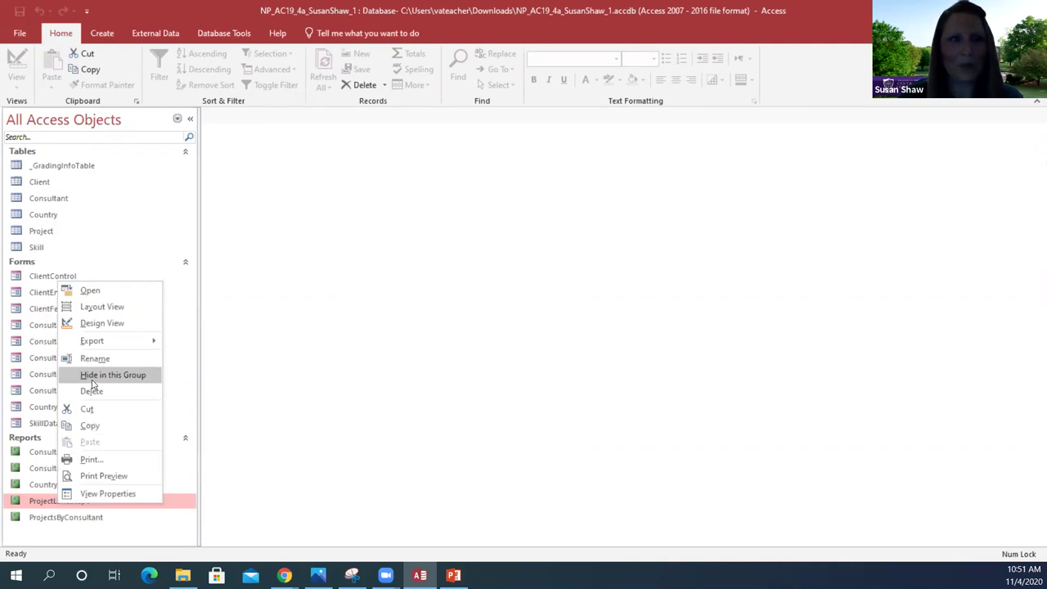
click(104, 311)
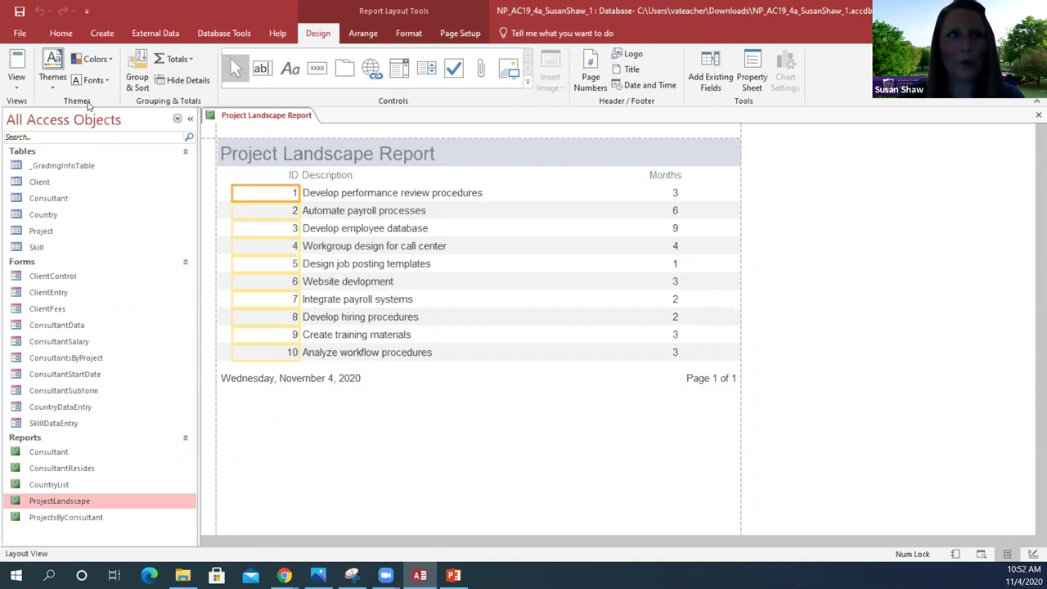
Apply the Georgia theme font scheme to the ProjectLandscape report only.
click(108, 81)
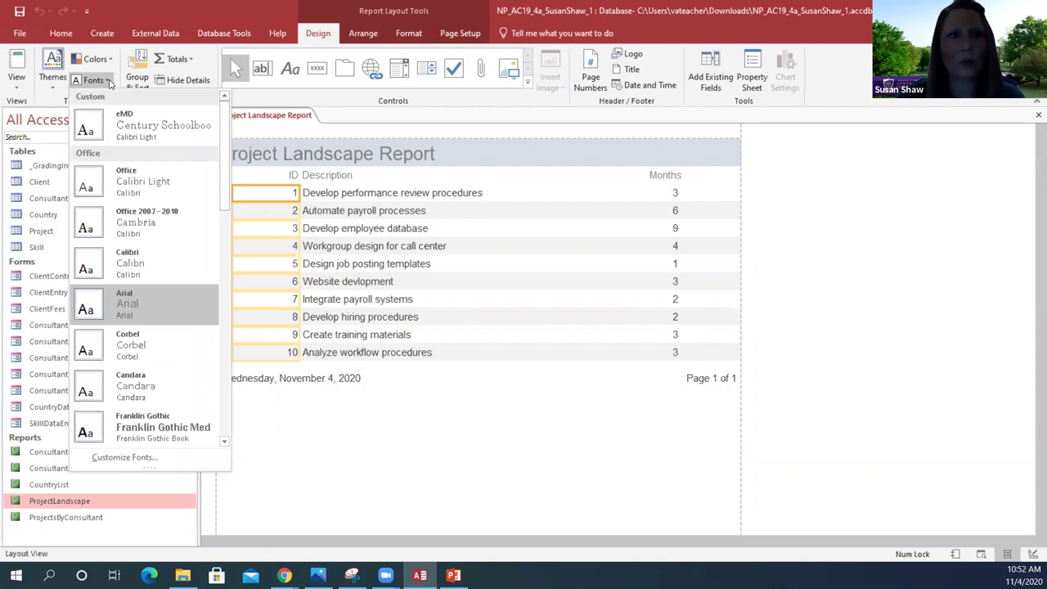
drag(224, 200, 235, 288)
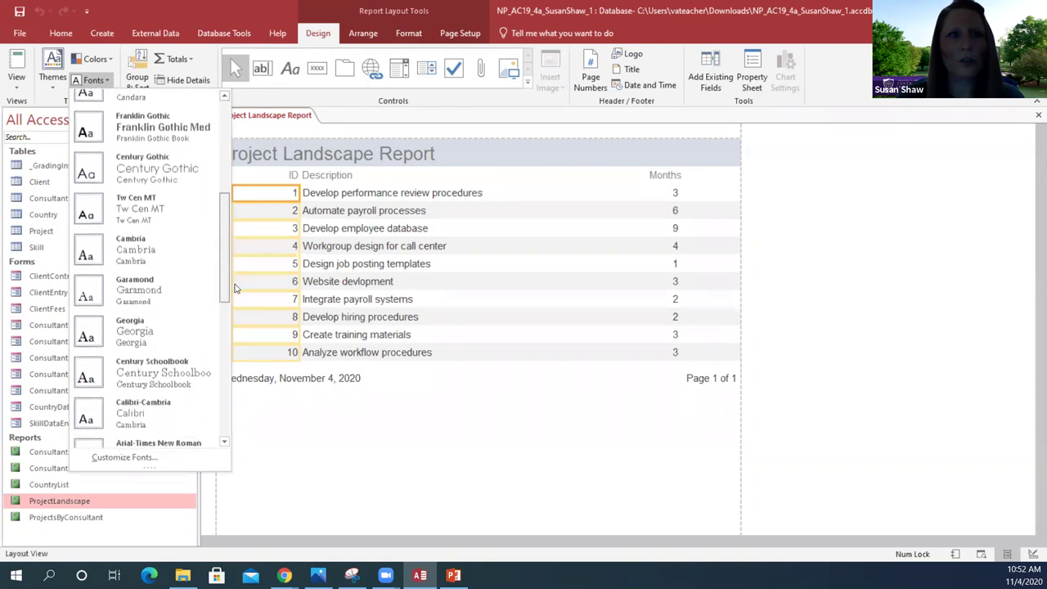
click(138, 327)
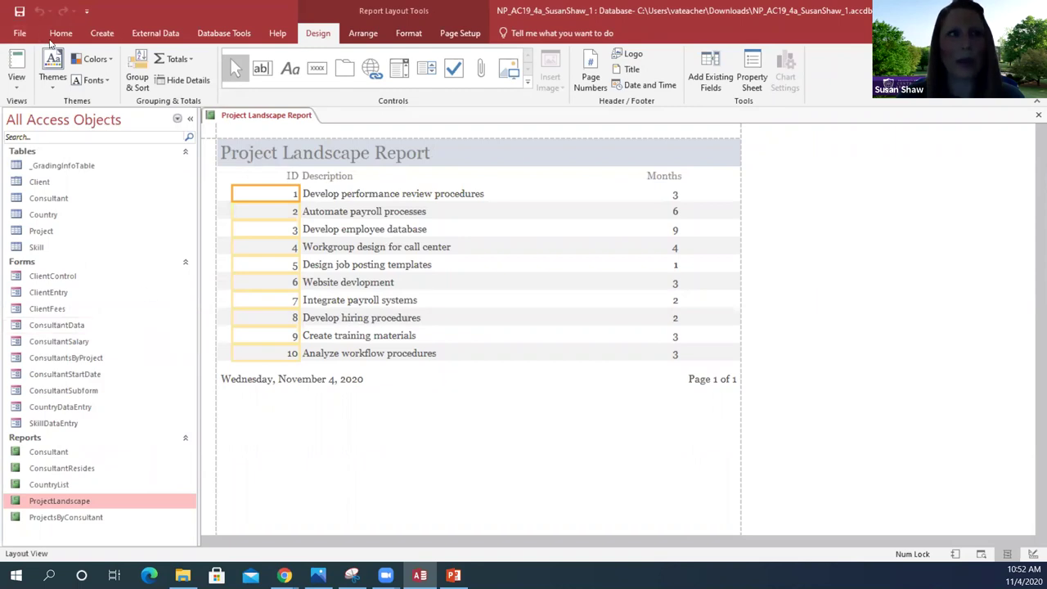
click(110, 82)
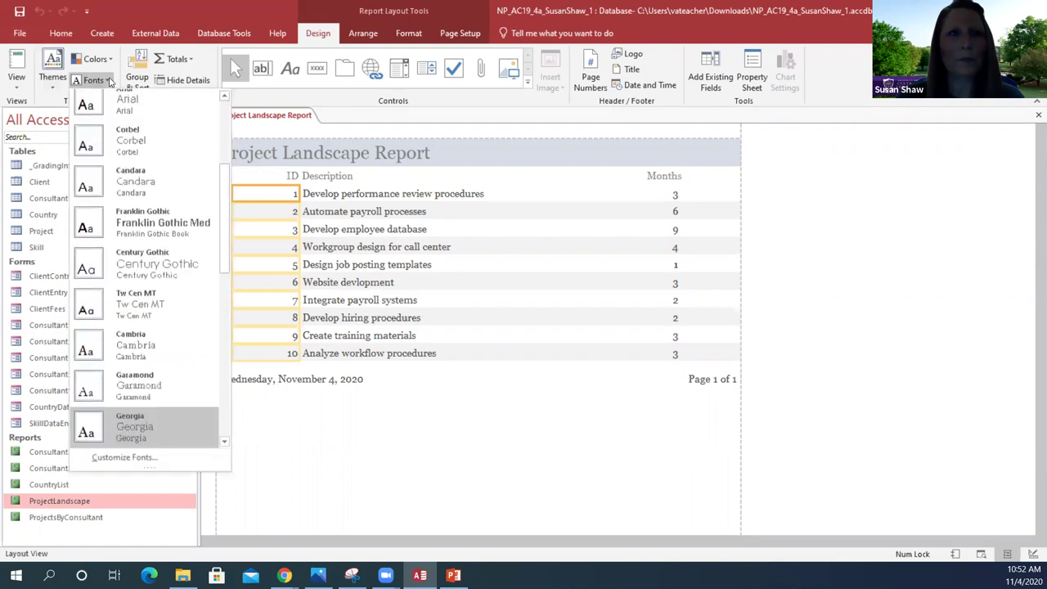
click(155, 435)
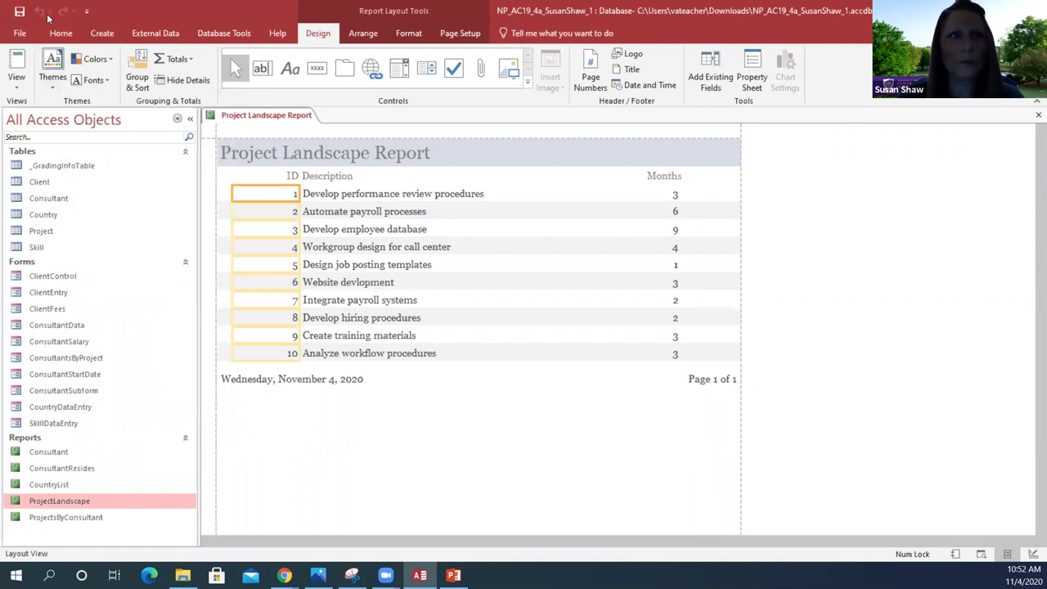
click(106, 86)
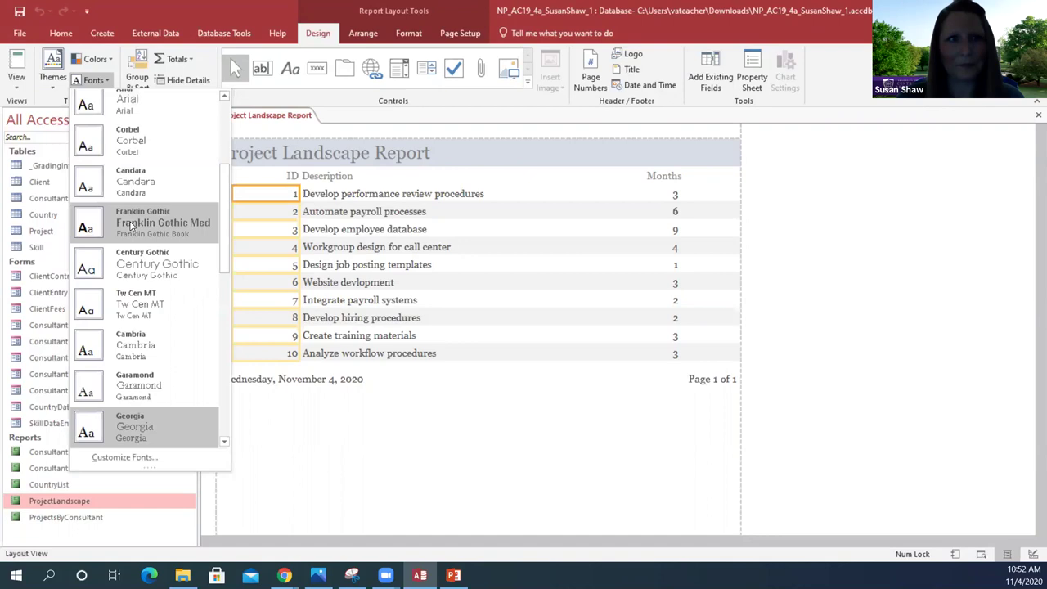
right_click(169, 426)
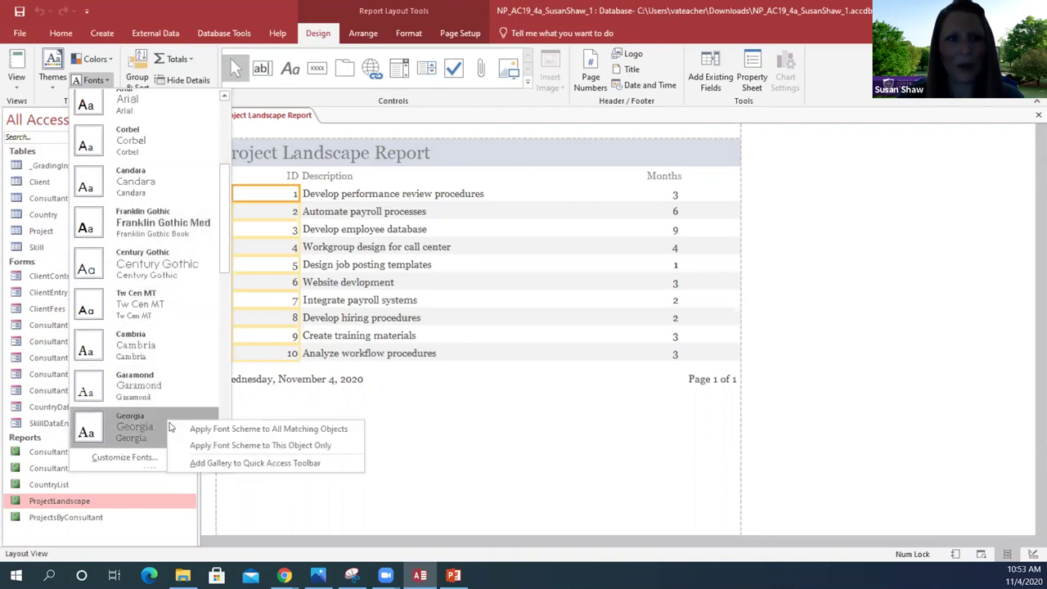
click(227, 446)
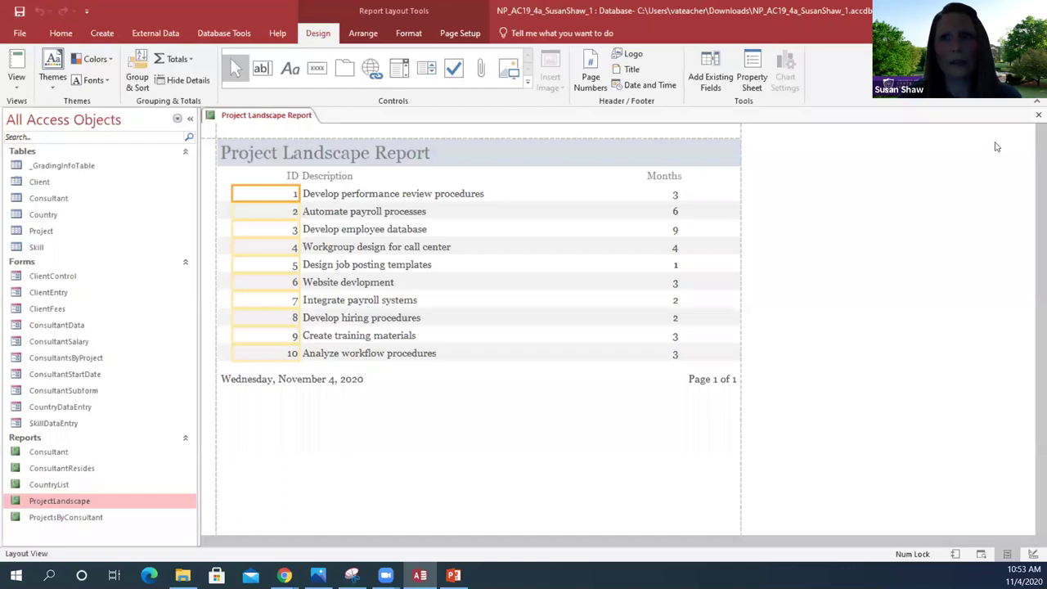
Close Project Landscape, open ConsultantResides in Layout View, and show its Page Setup options.
click(1036, 117)
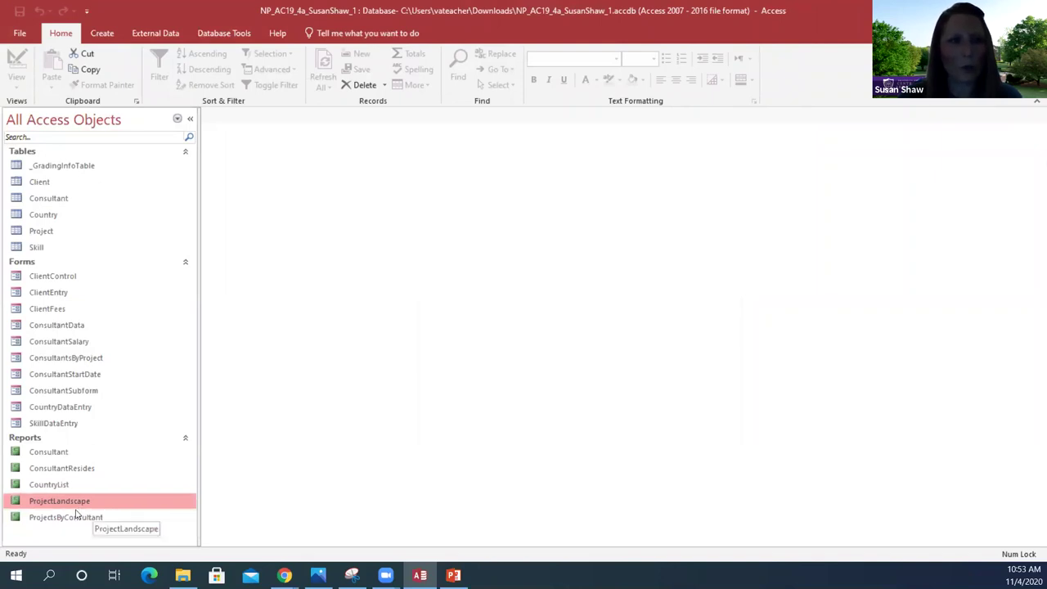
right_click(63, 471)
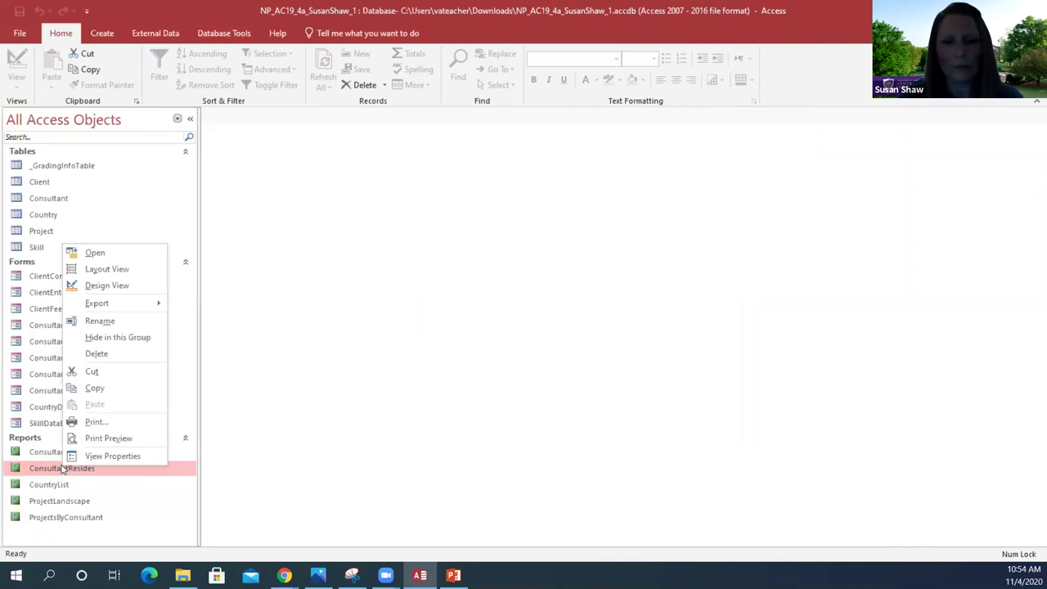
click(113, 270)
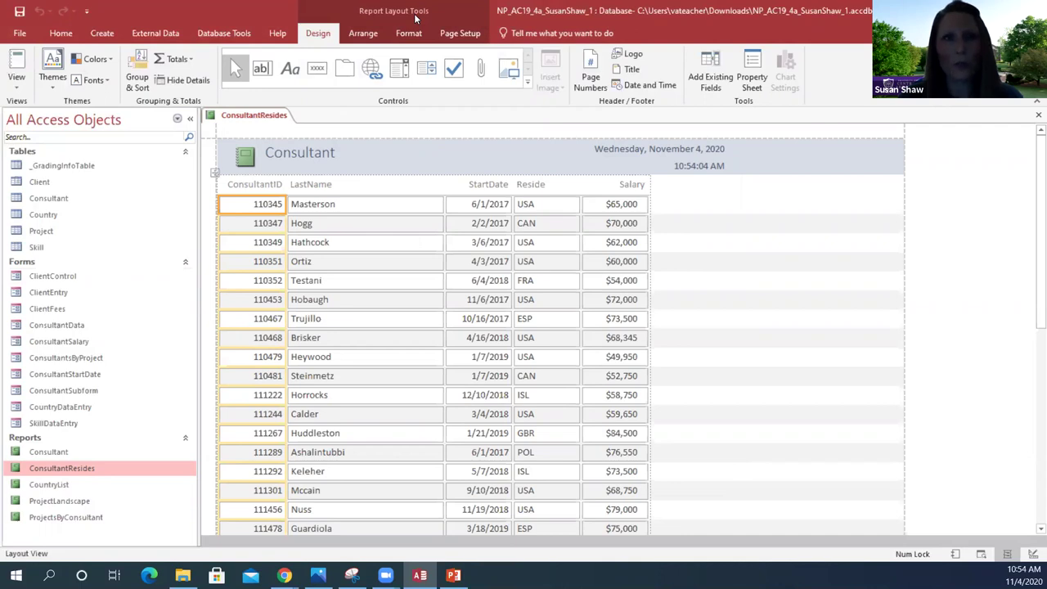
click(455, 36)
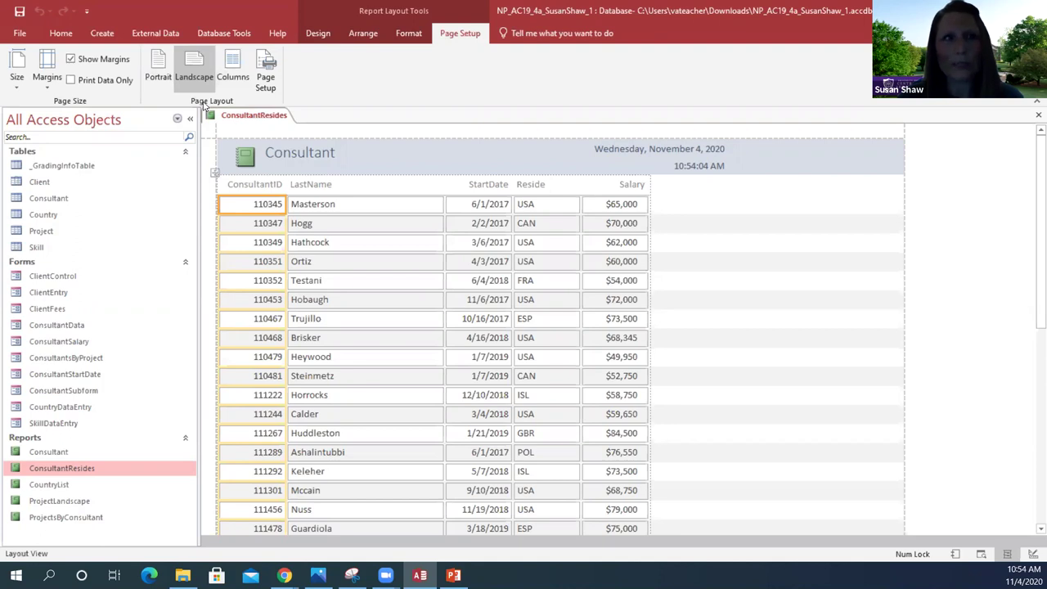
Switch the ConsultantResides report to portrait and select the ConsultantID through Reside columns.
click(154, 75)
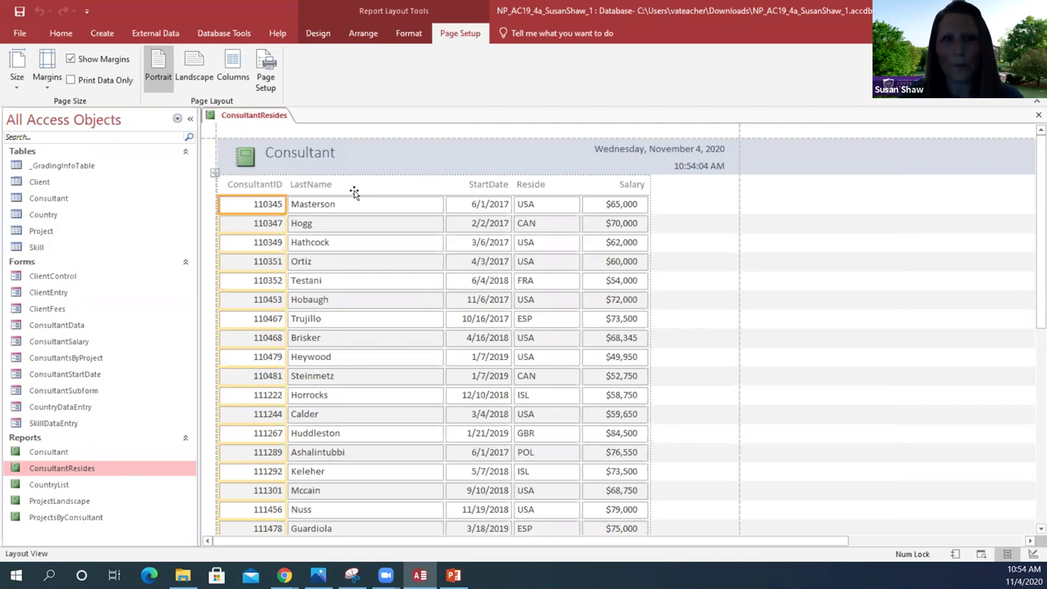
shift+click(533, 185)
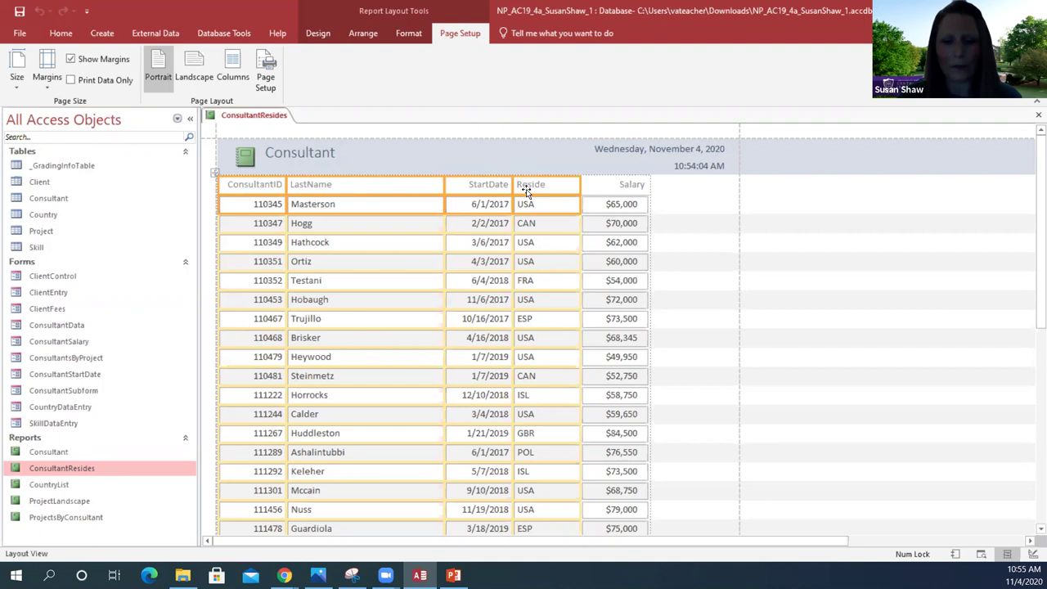
mouse_move(538, 180)
mouse_down()
mouse_move(506, 185)
mouse_move(532, 184)
mouse_up()
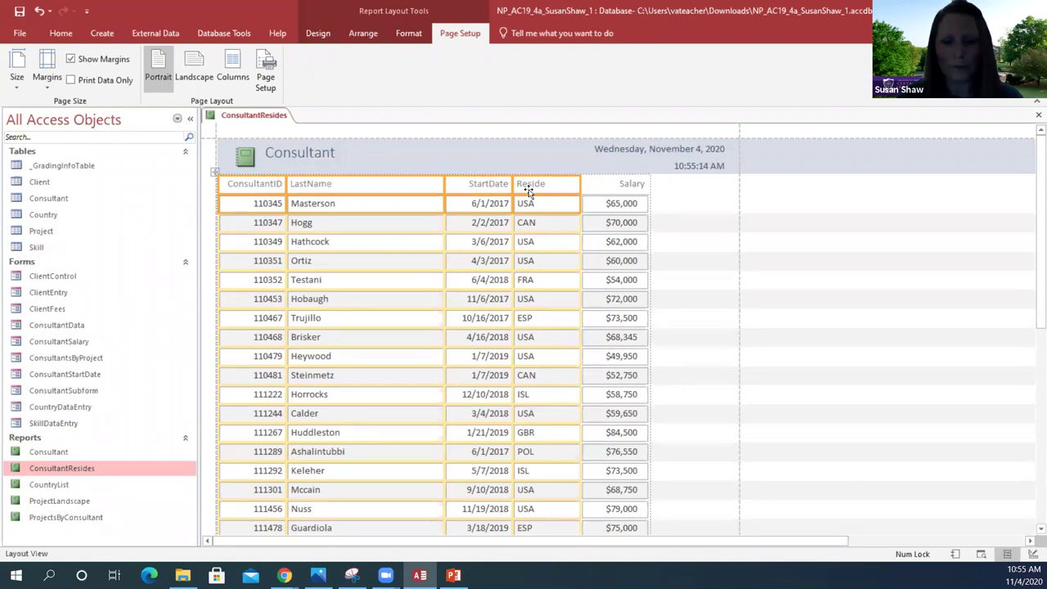
click(532, 186)
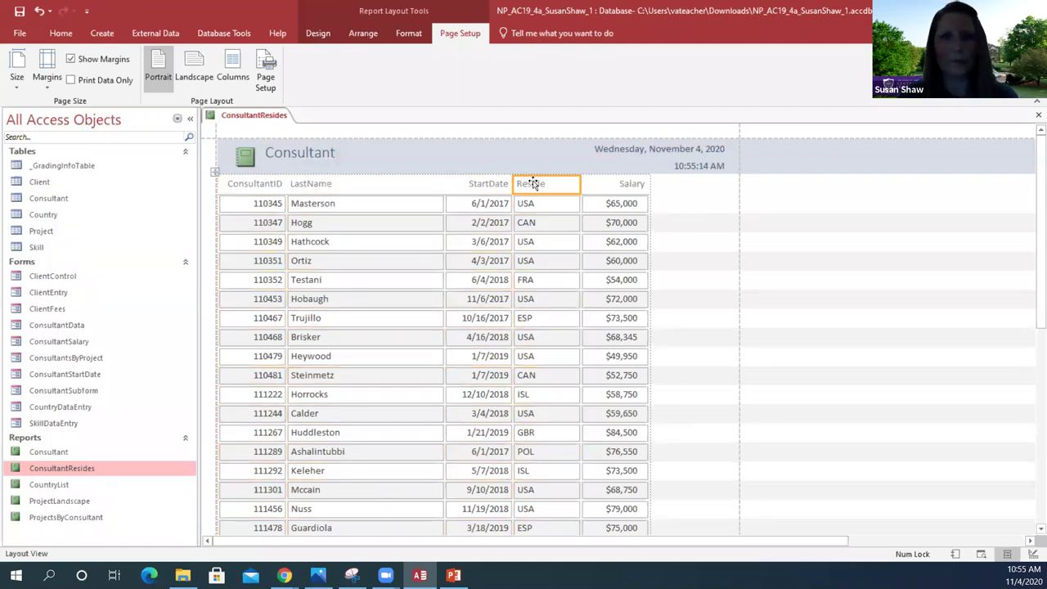
click(533, 183)
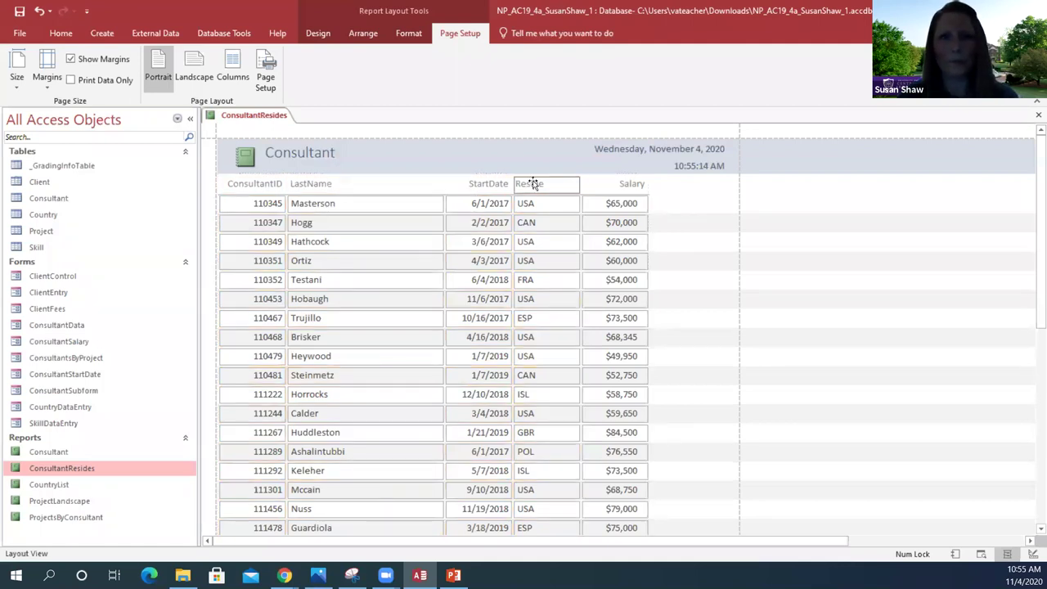
click(529, 167)
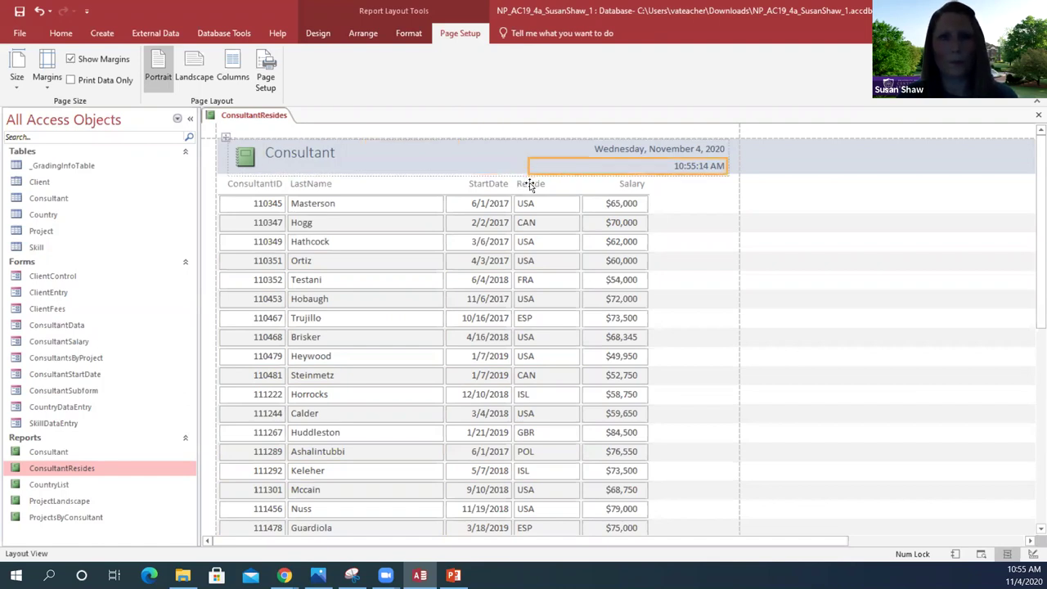
shift+click(530, 185)
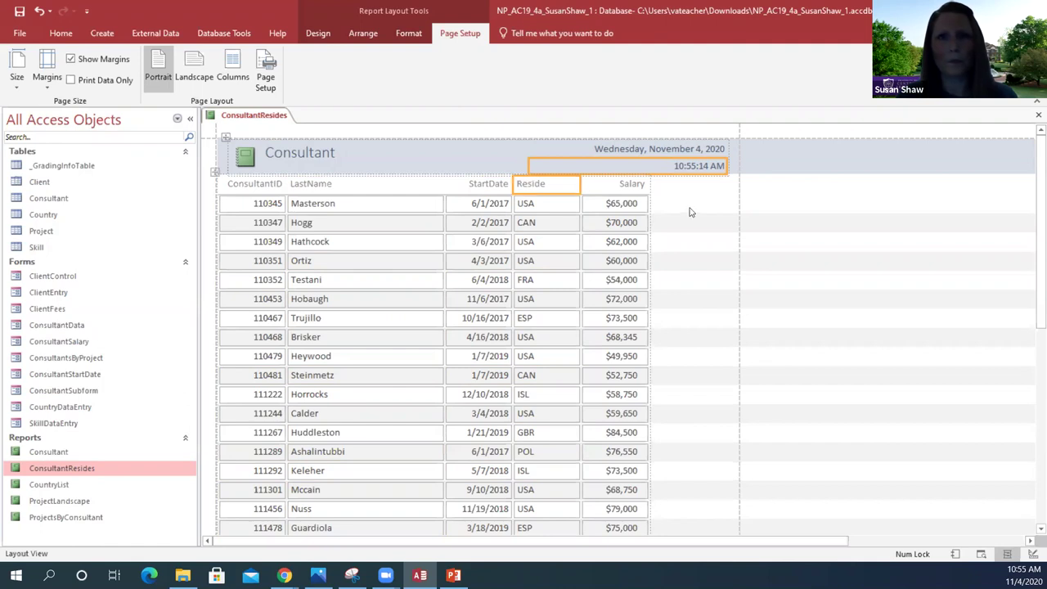
click(795, 192)
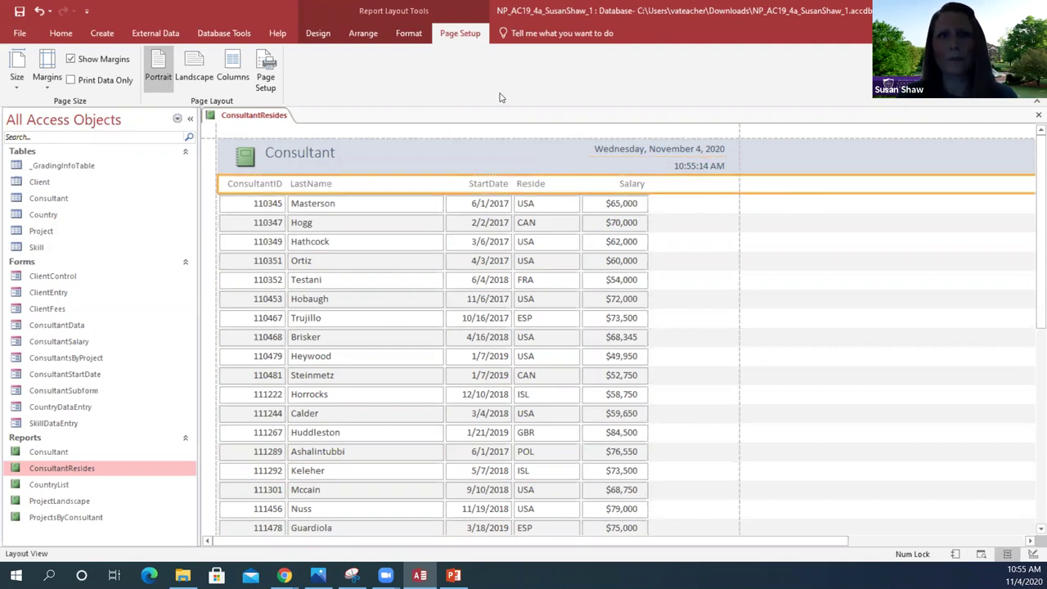
click(538, 185)
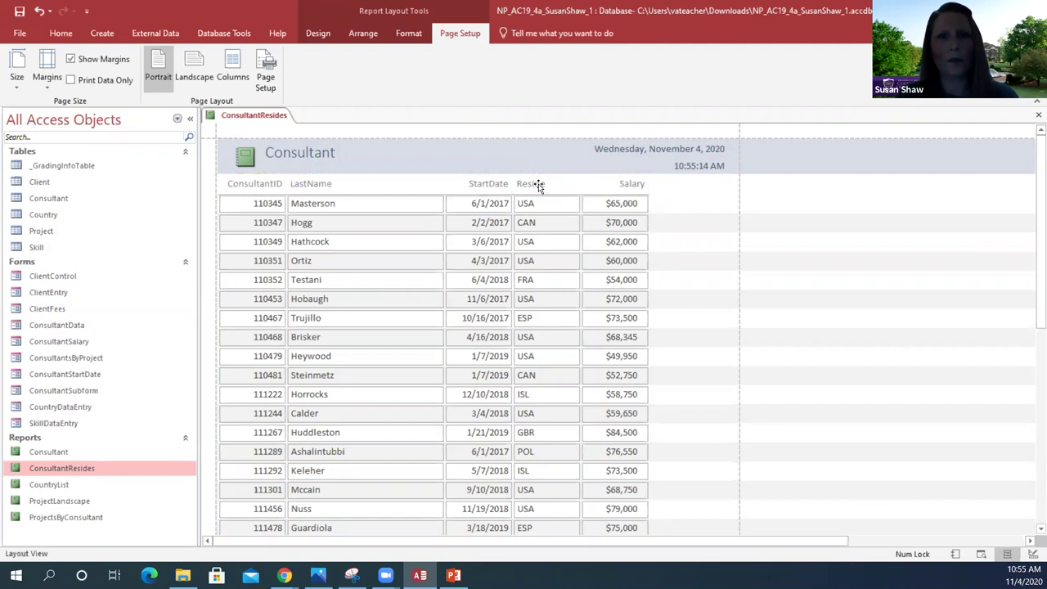
click(539, 186)
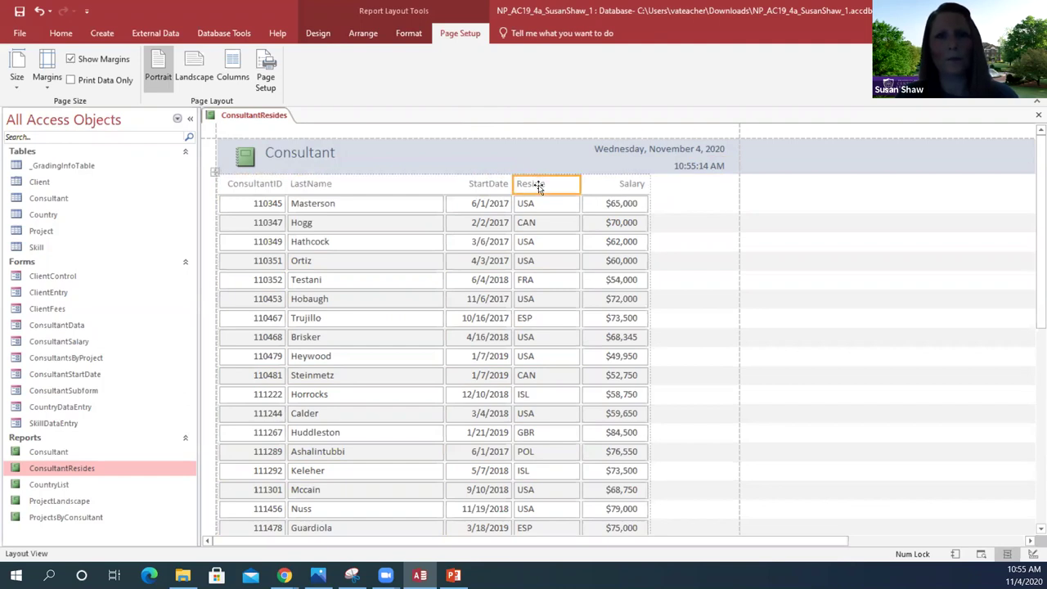
click(538, 186)
click(539, 187)
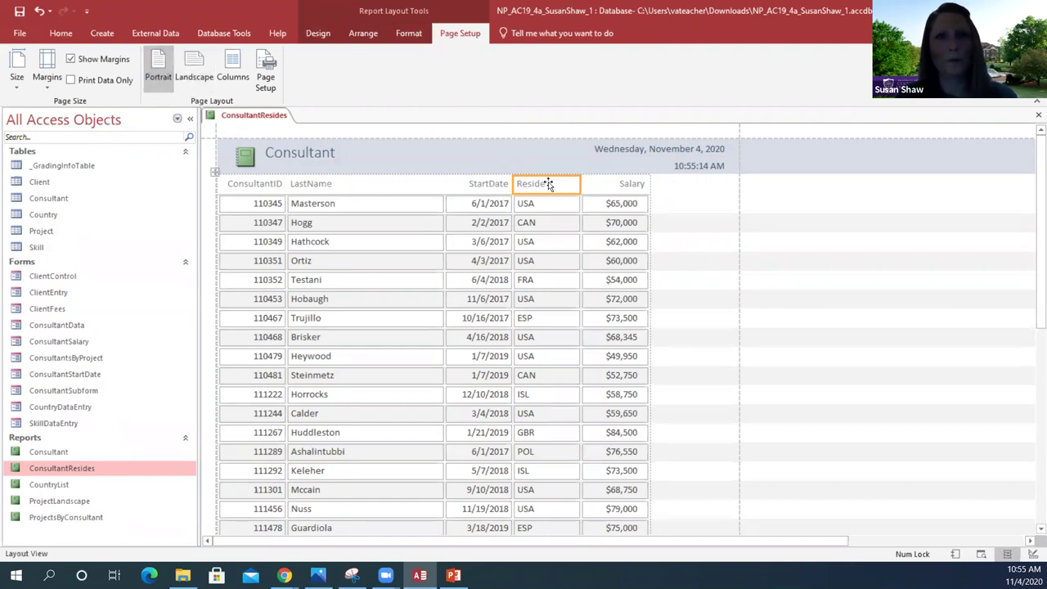
key(Escape)
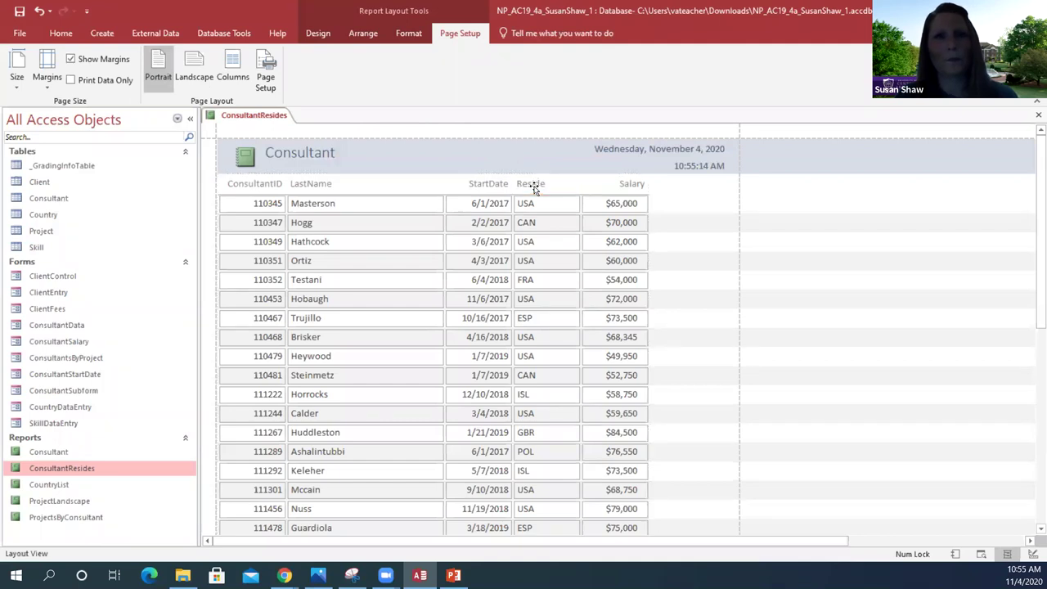
click(533, 186)
mouse_move(533, 186)
mouse_down()
mouse_move(501, 187)
mouse_move(533, 185)
mouse_up()
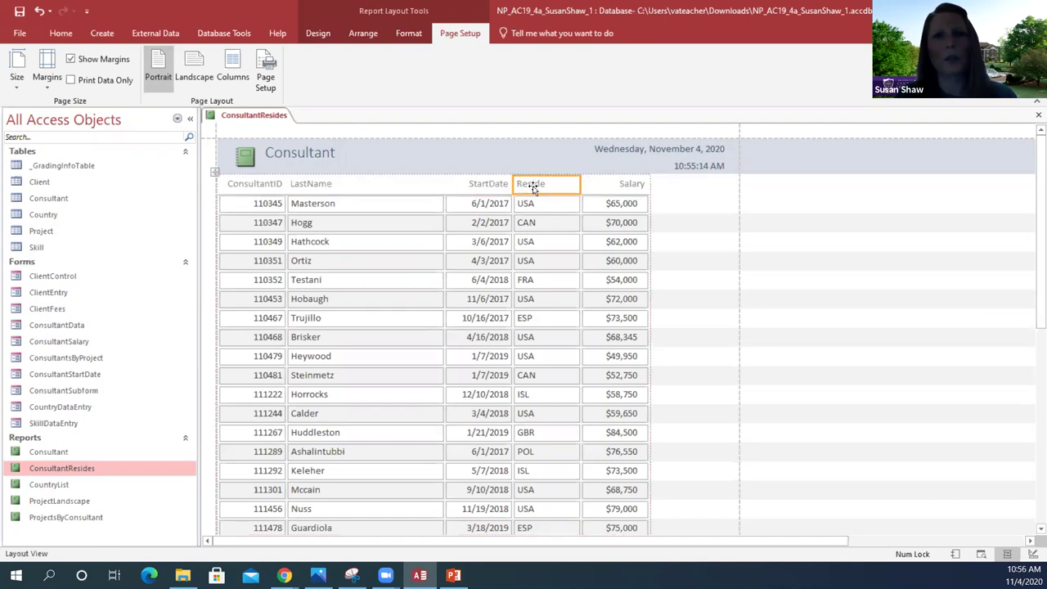
key(Escape)
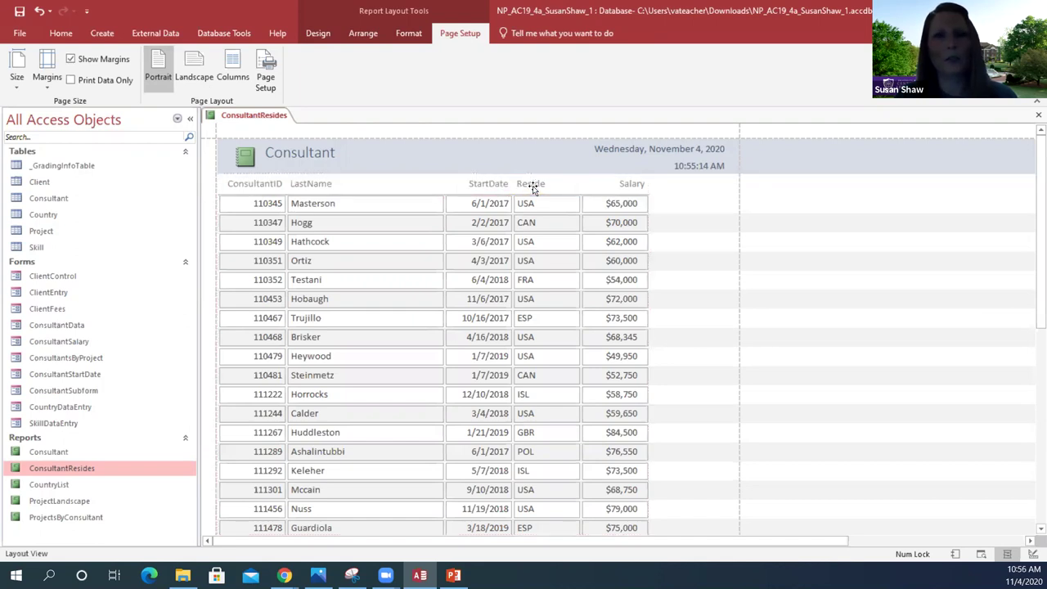
click(533, 187)
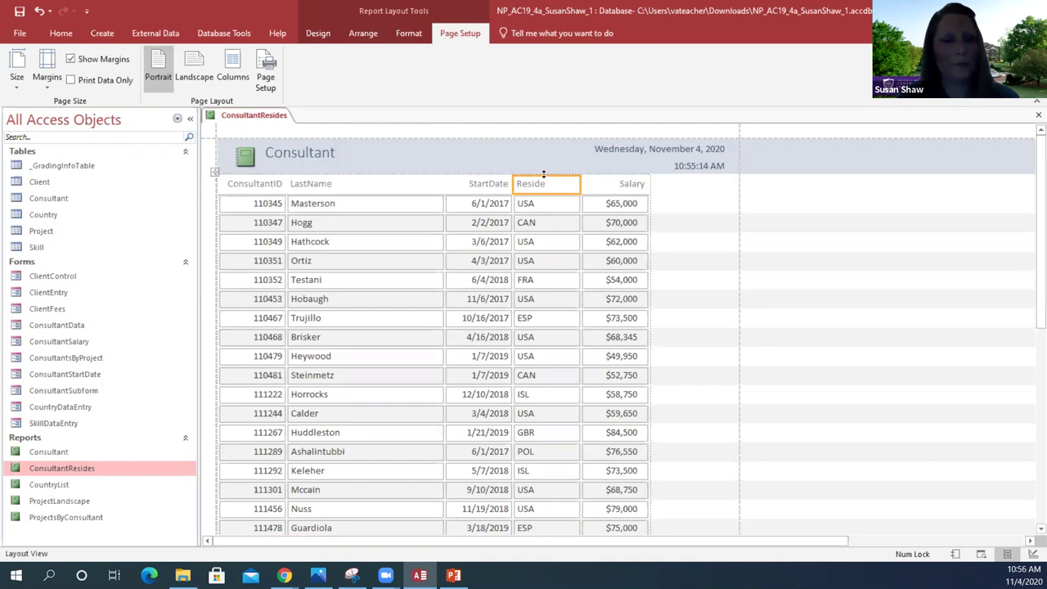
mouse_move(544, 175)
mouse_down()
mouse_move(530, 176)
mouse_move(537, 174)
mouse_up()
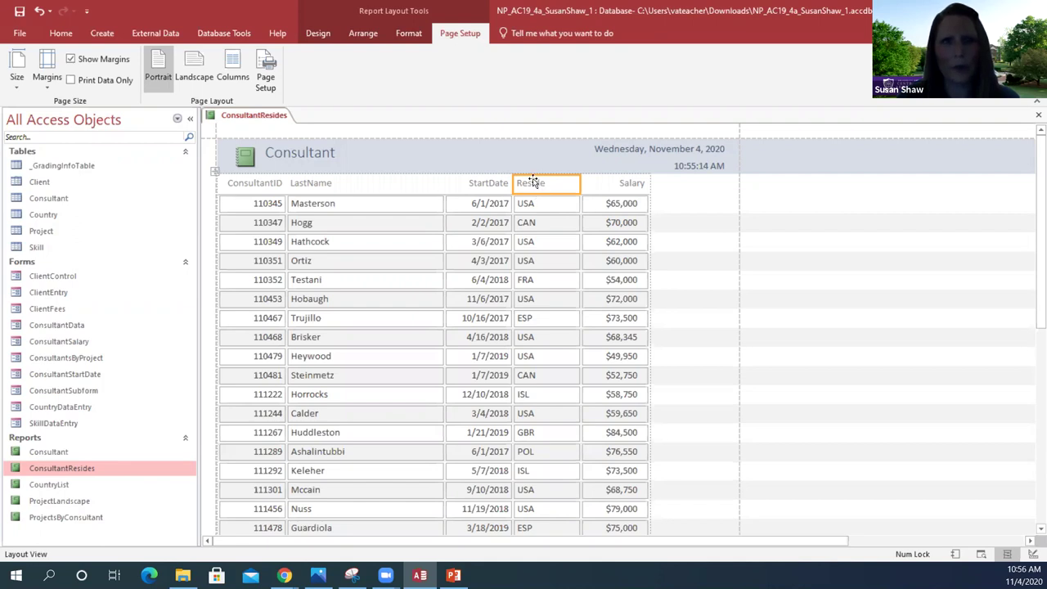
mouse_move(532, 181)
mouse_down()
mouse_move(303, 183)
mouse_move(549, 184)
mouse_up()
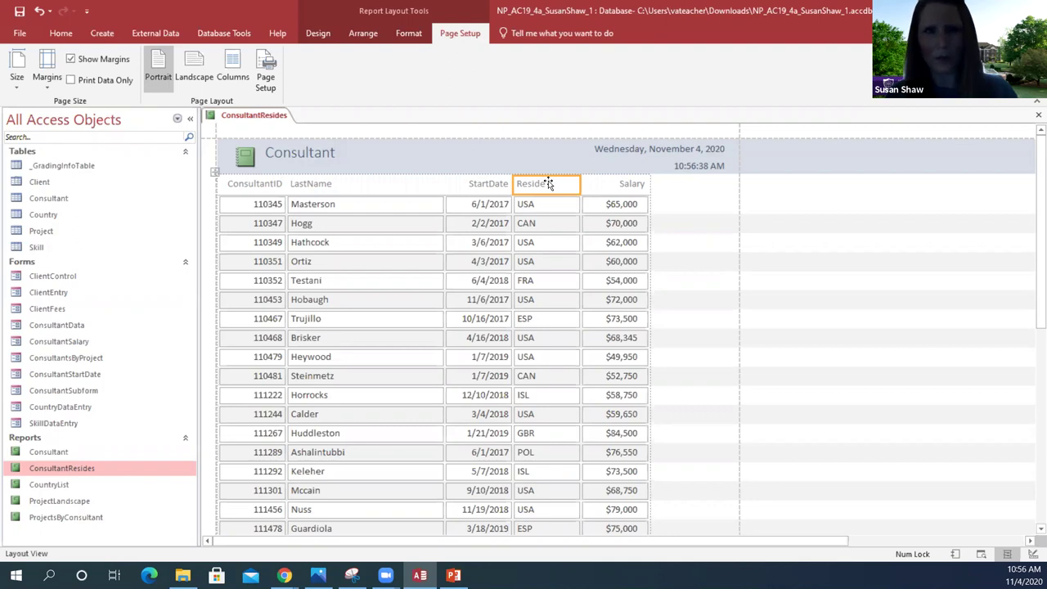
click(545, 185)
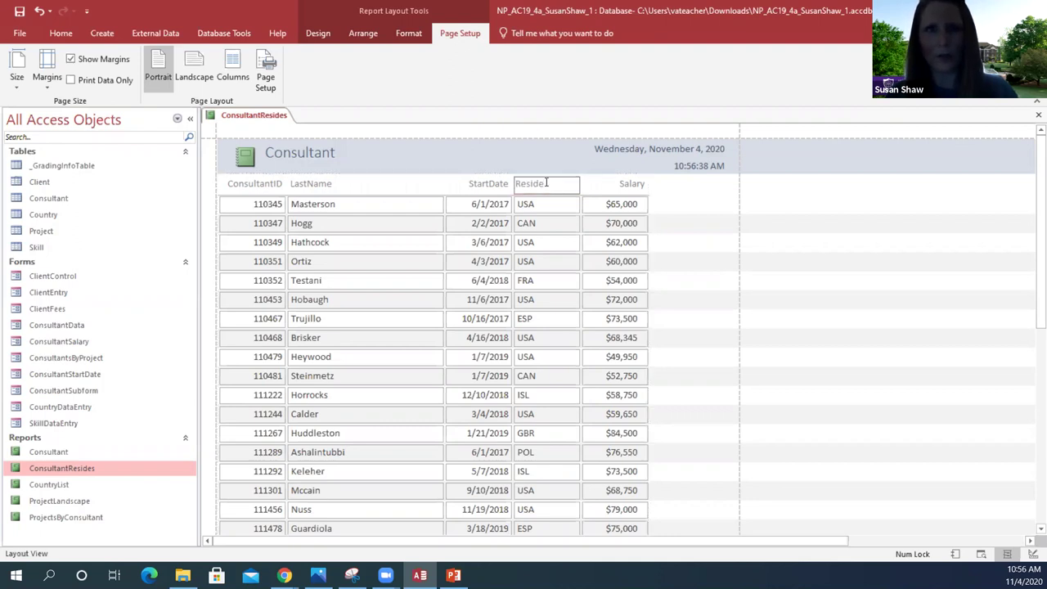
click(490, 187)
key(Escape)
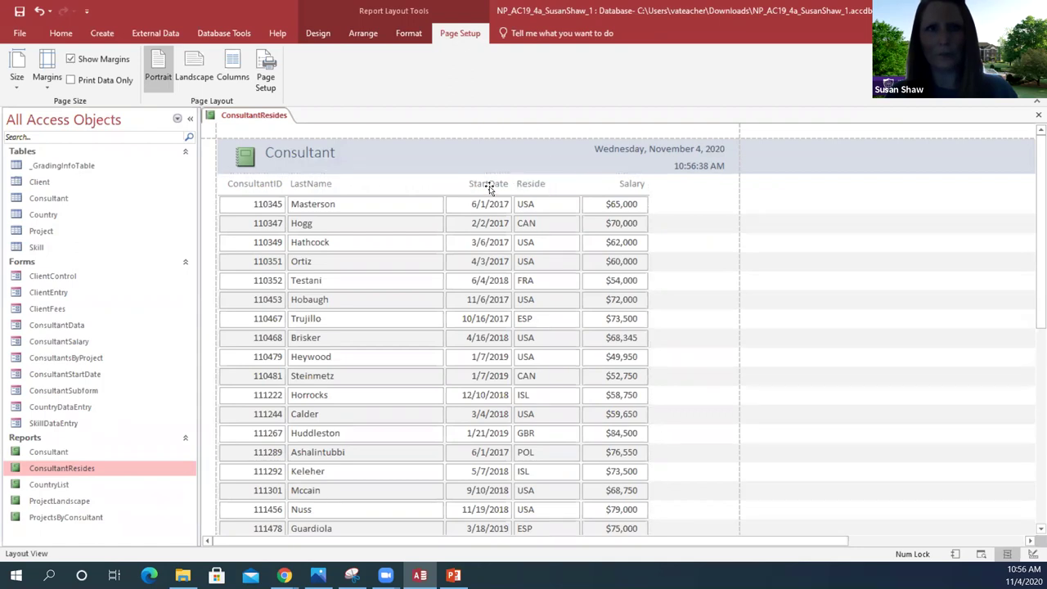
click(538, 187)
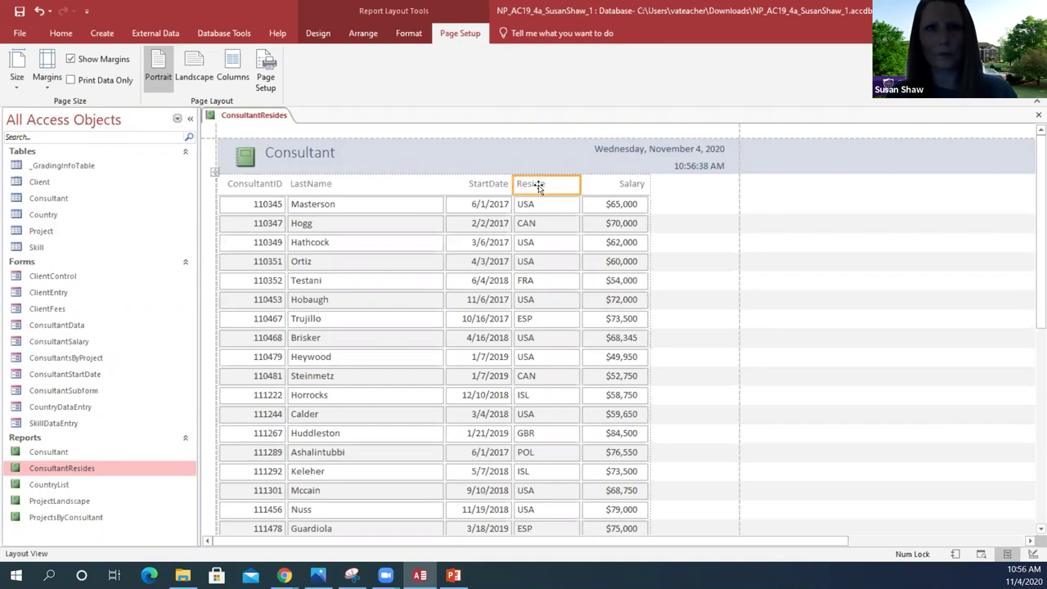
click(404, 152)
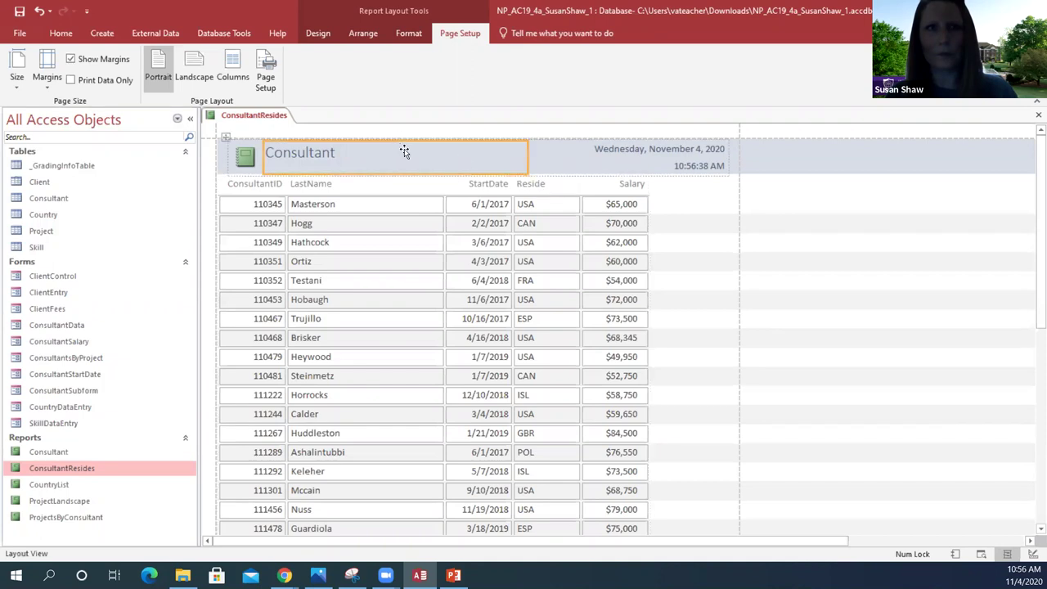
click(538, 186)
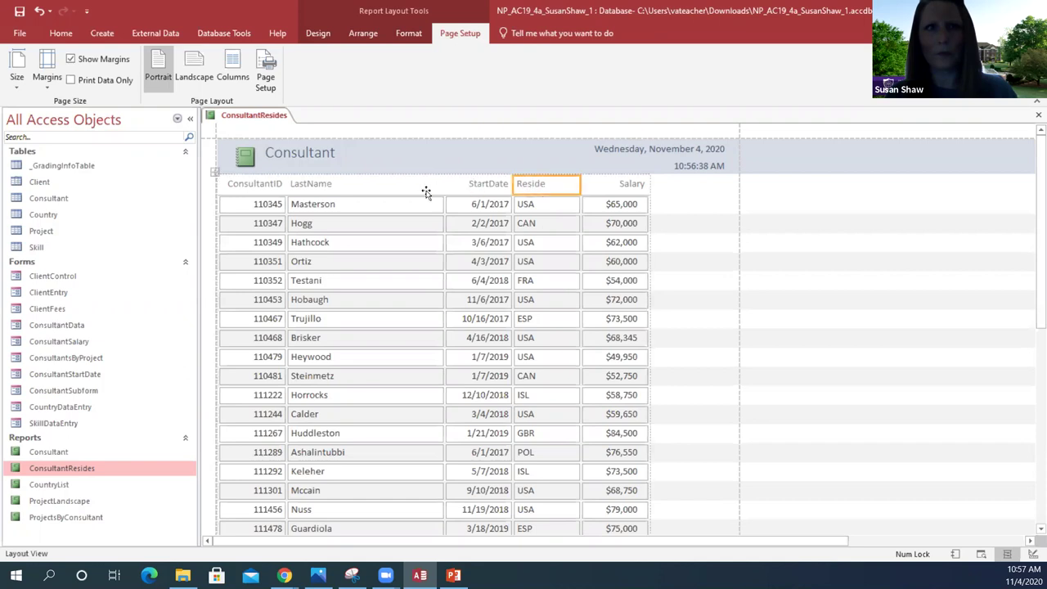
click(262, 188)
click(542, 187)
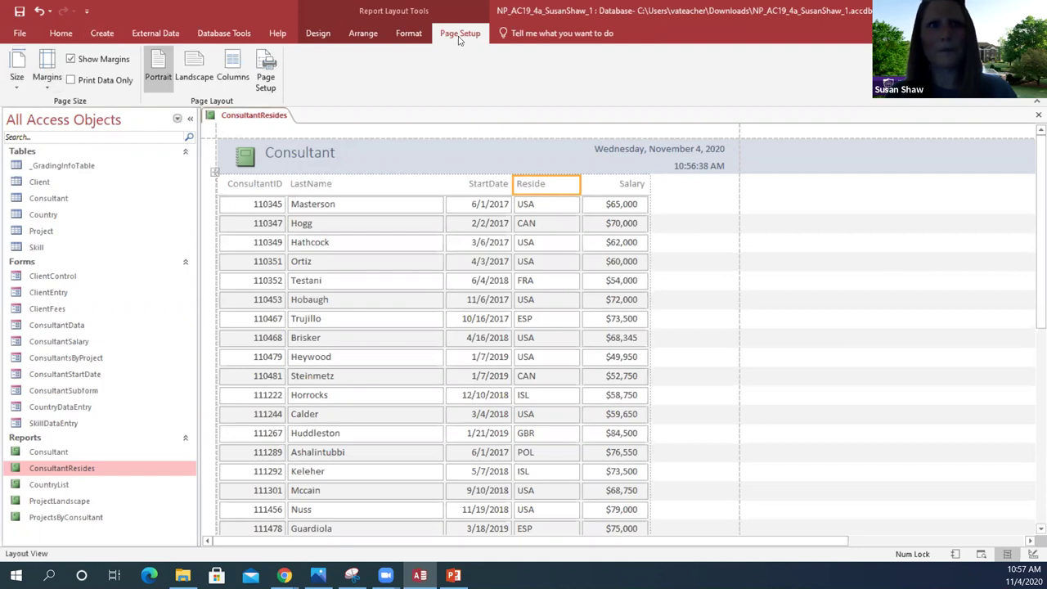
click(318, 34)
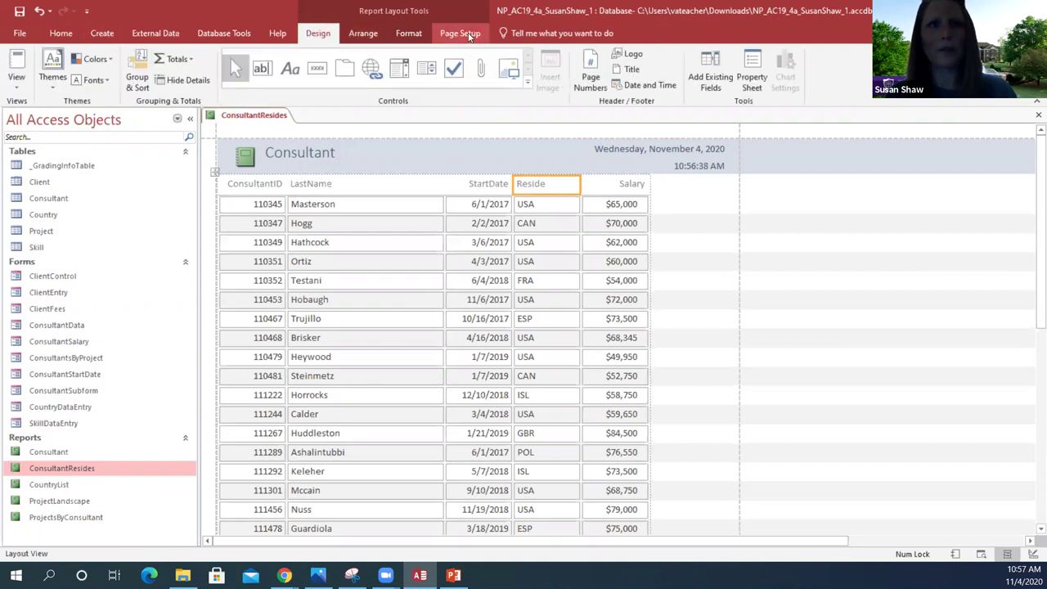
click(16, 82)
click(33, 114)
click(17, 79)
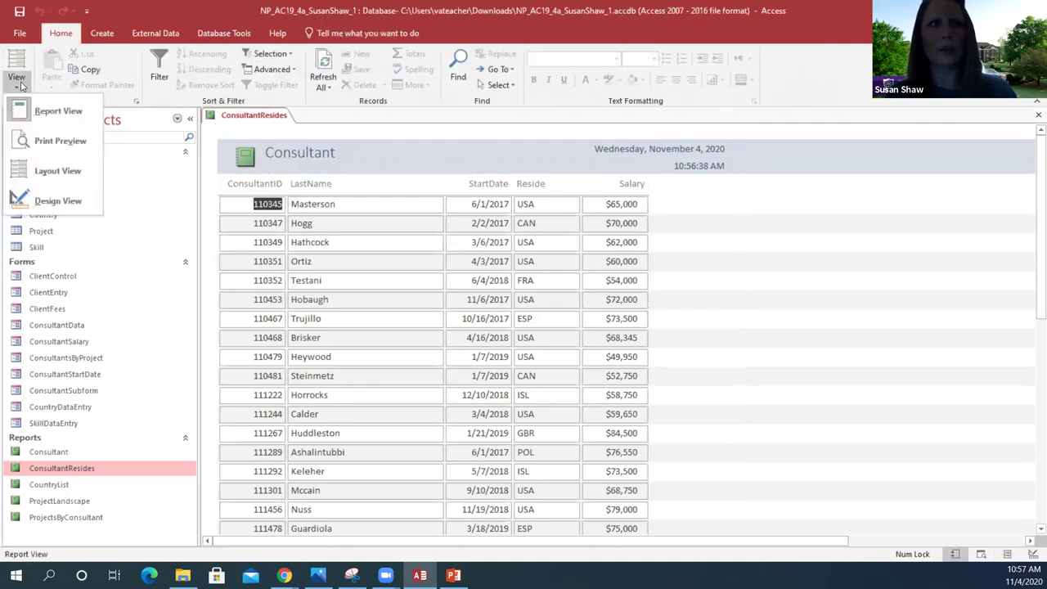
click(53, 167)
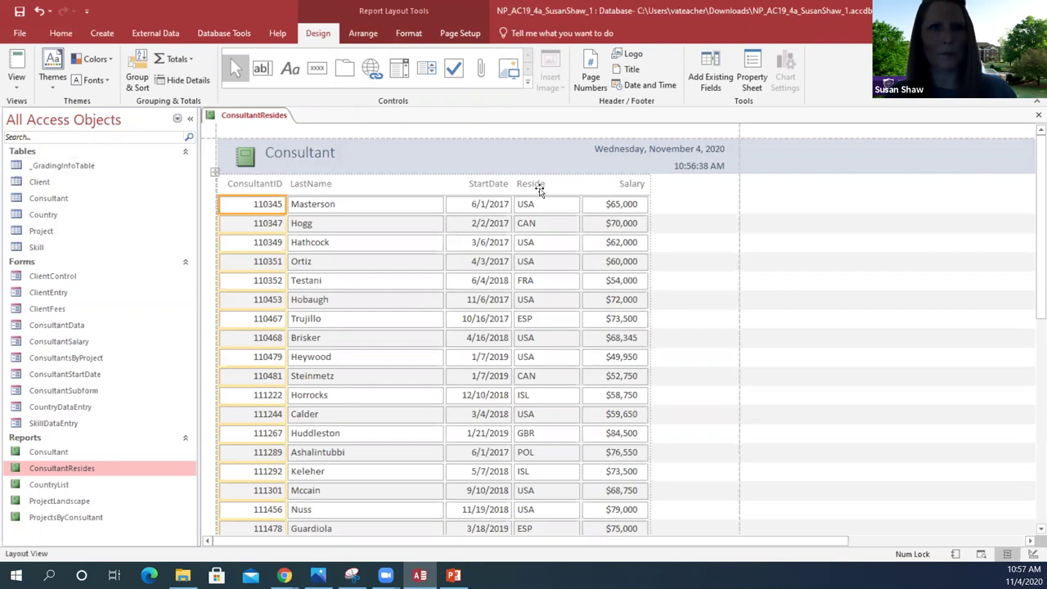
shift+click(532, 182)
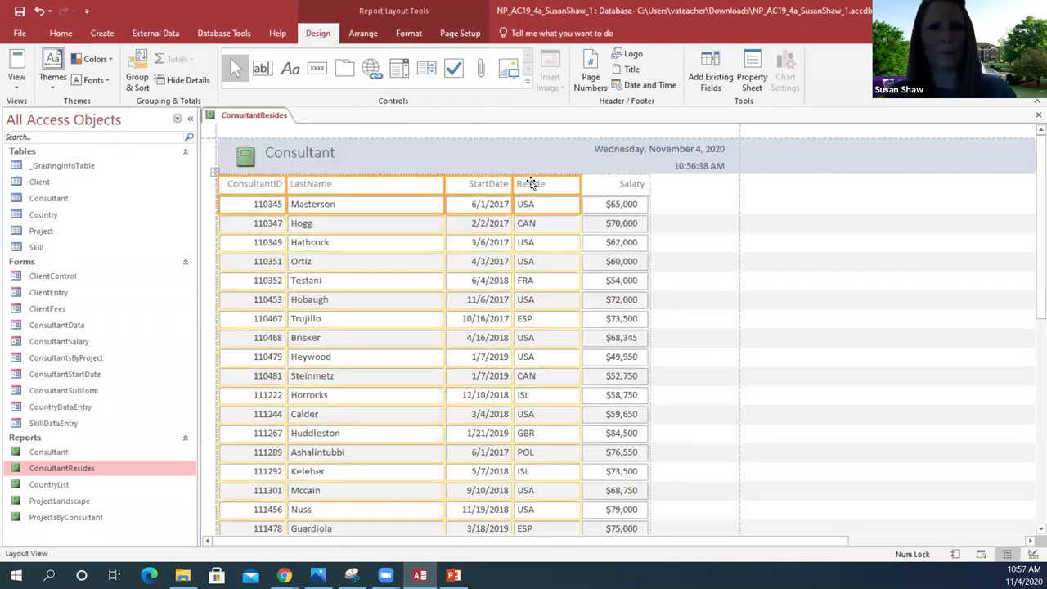
Try moving the Reside column left of LastName, then undo the misplaced move.
drag(527, 179, 288, 184)
click(551, 188)
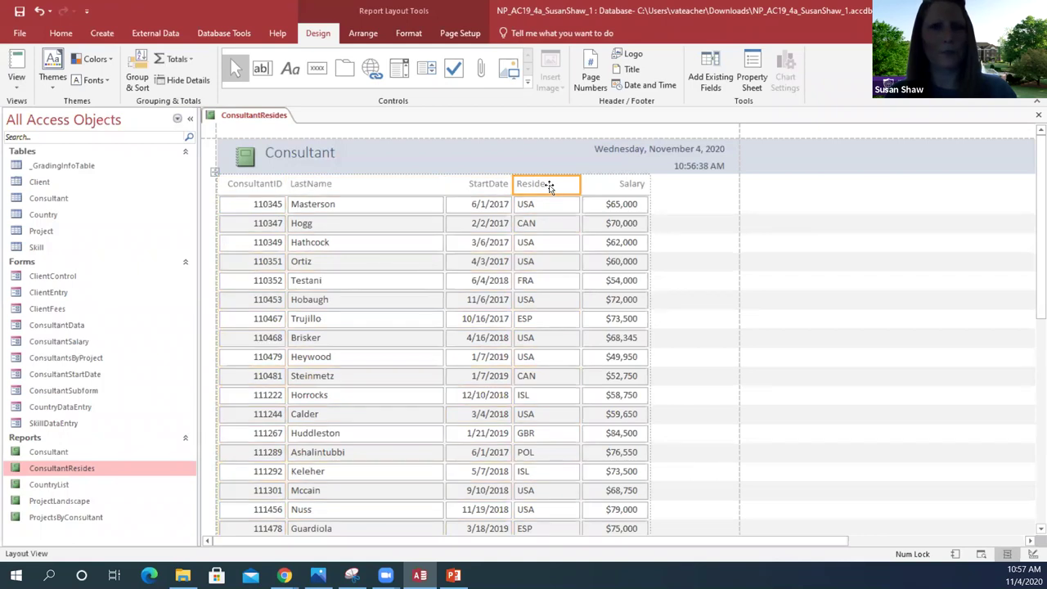
click(538, 183)
drag(539, 183, 298, 186)
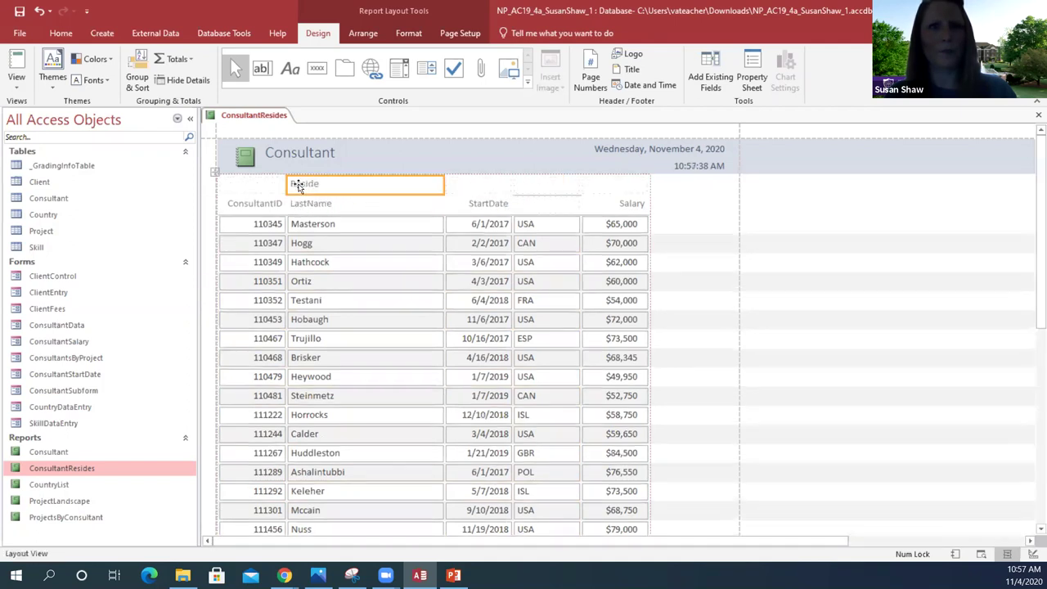
click(38, 11)
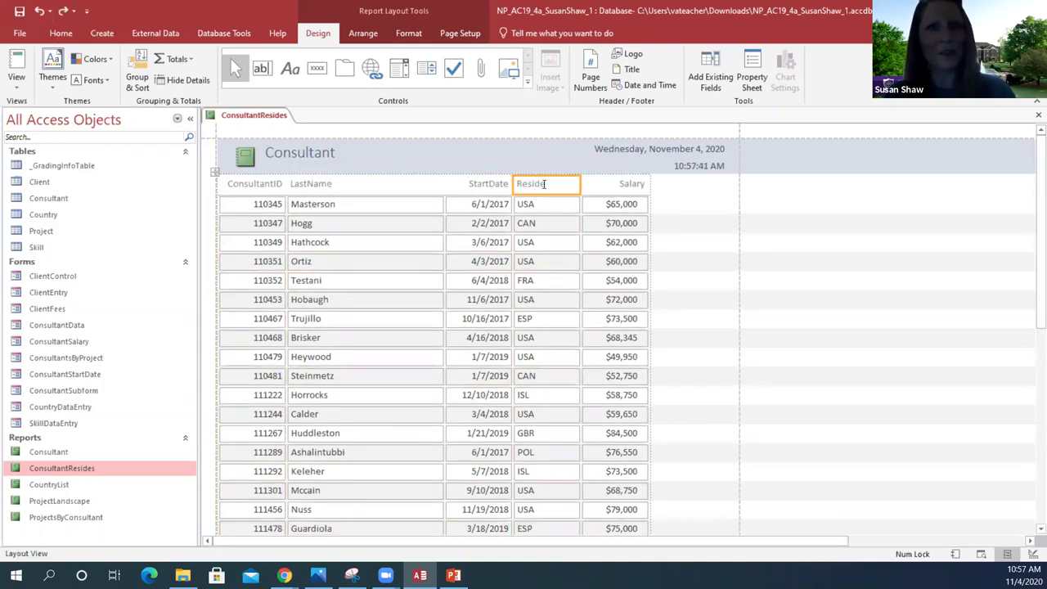
Select the Reside heading together with its data cells as one column.
click(561, 166)
click(548, 186)
click(549, 192)
click(543, 185)
ctrl+click(538, 203)
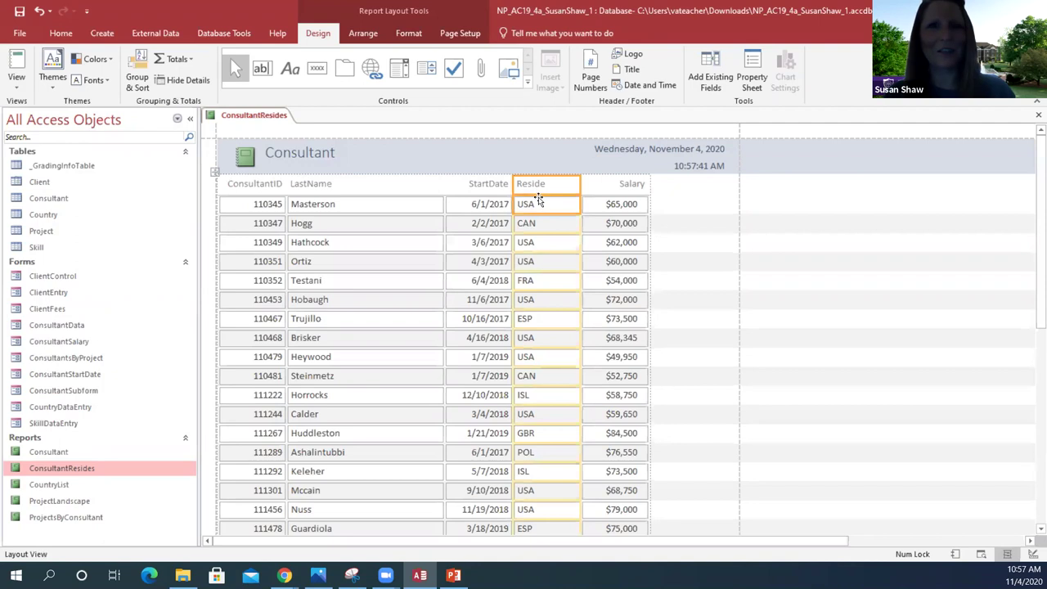
click(548, 164)
click(540, 189)
click(539, 199)
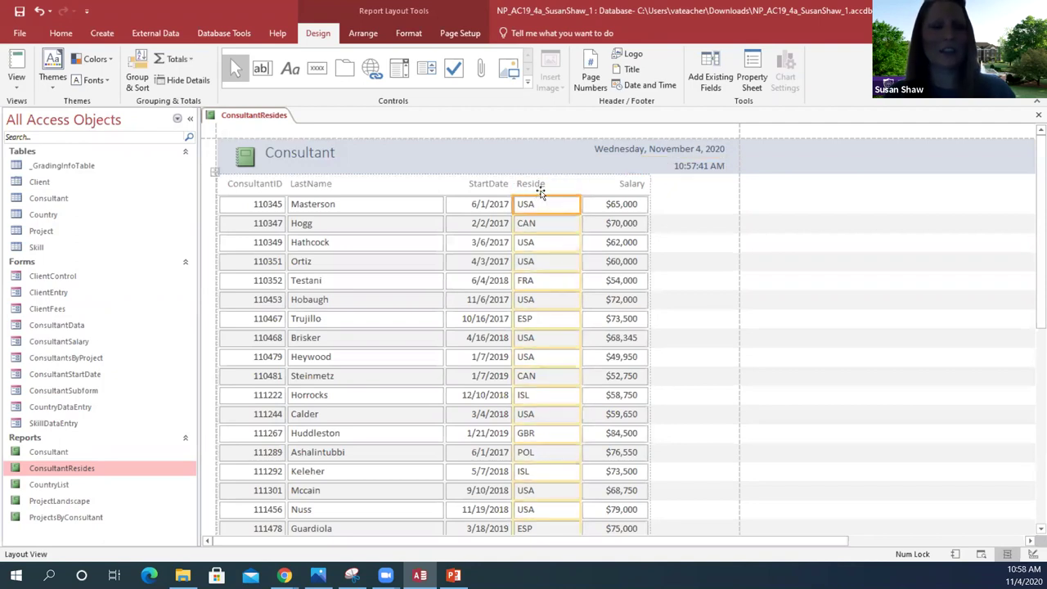
ctrl+click(539, 187)
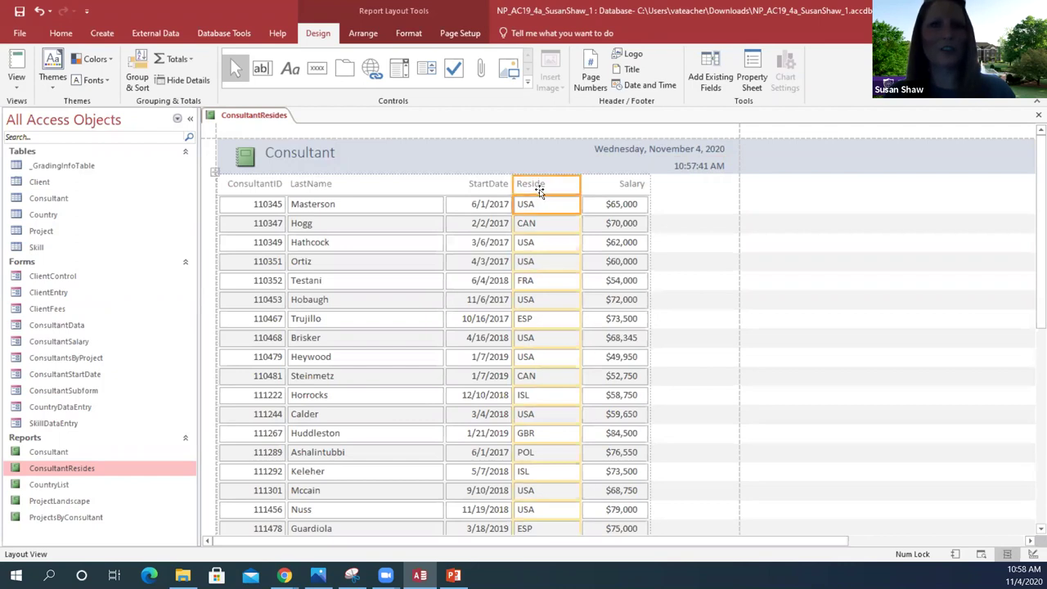
click(544, 164)
click(539, 203)
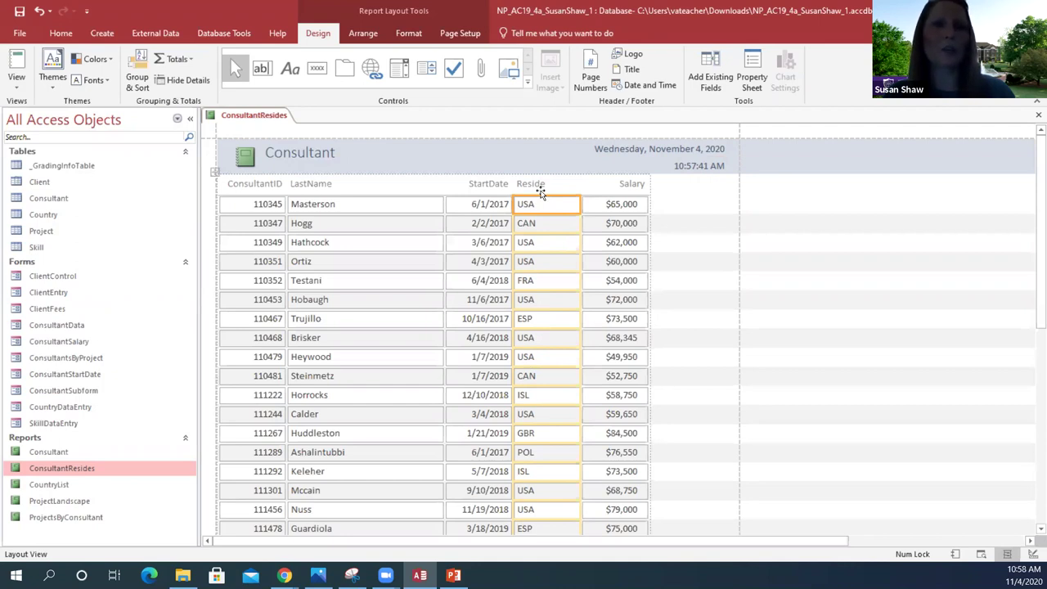
ctrl+click(540, 187)
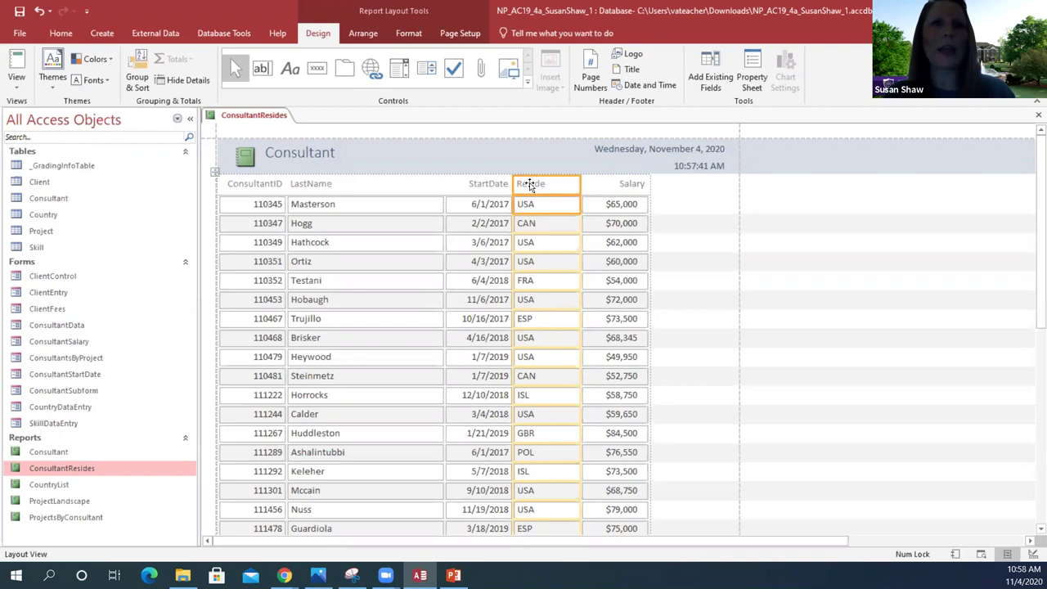
click(530, 185)
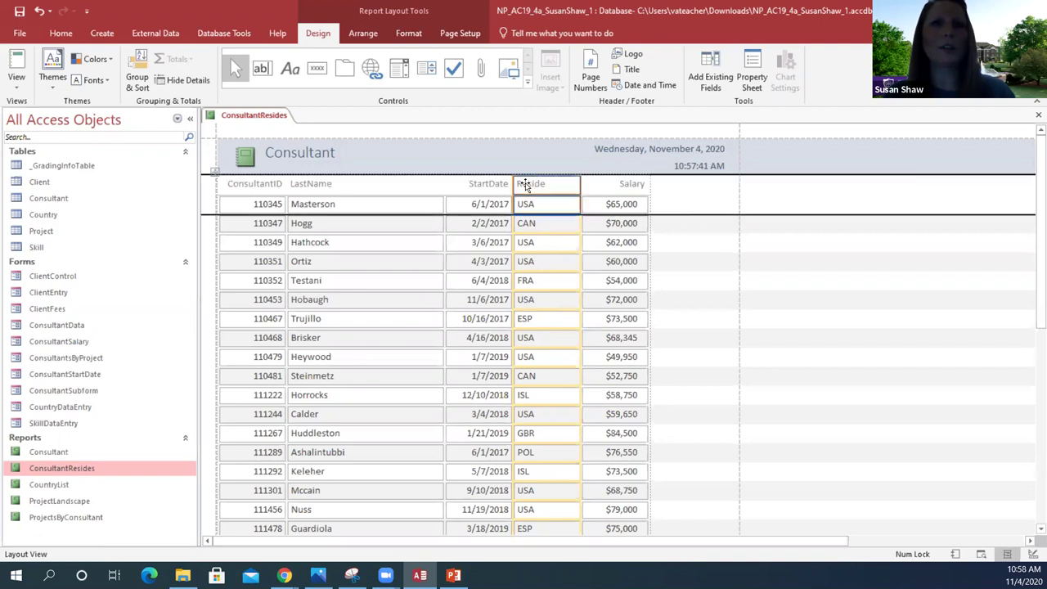
Drag the Reside column left and drop it between ConsultantID and LastName.
drag(506, 187, 288, 191)
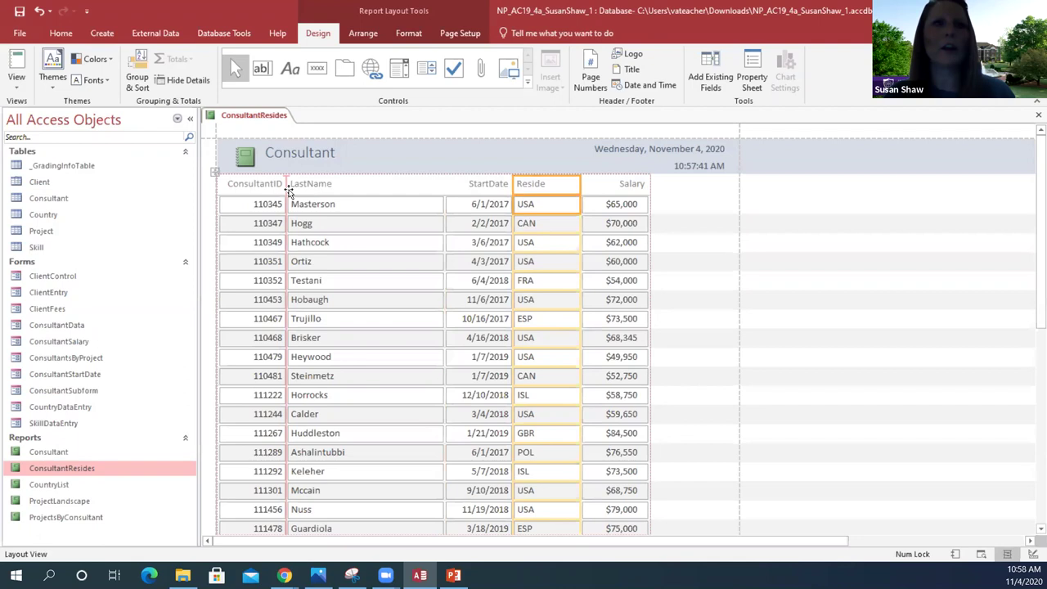
drag(288, 191, 288, 191)
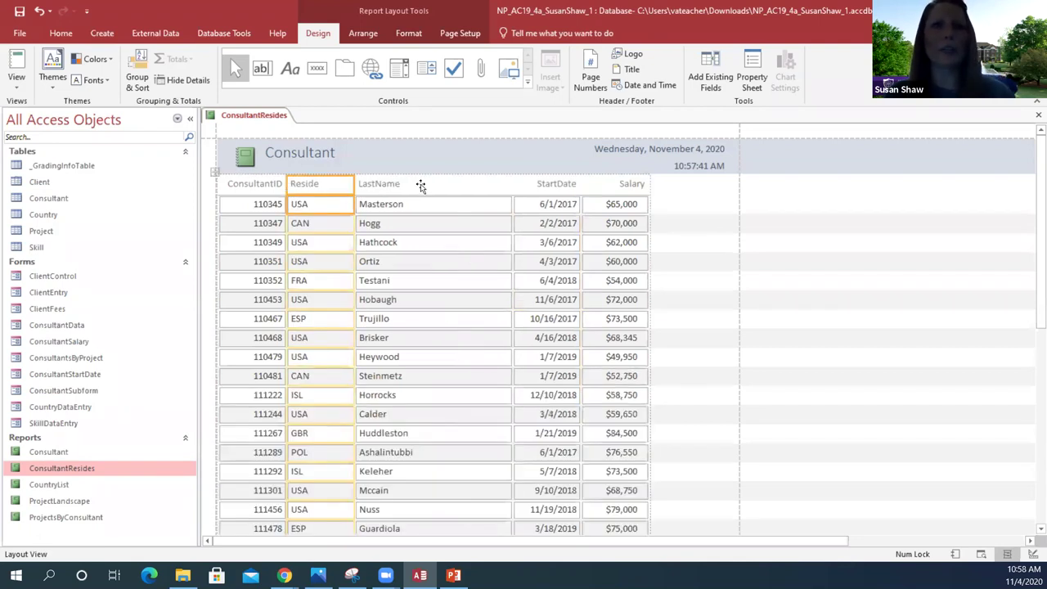
click(309, 207)
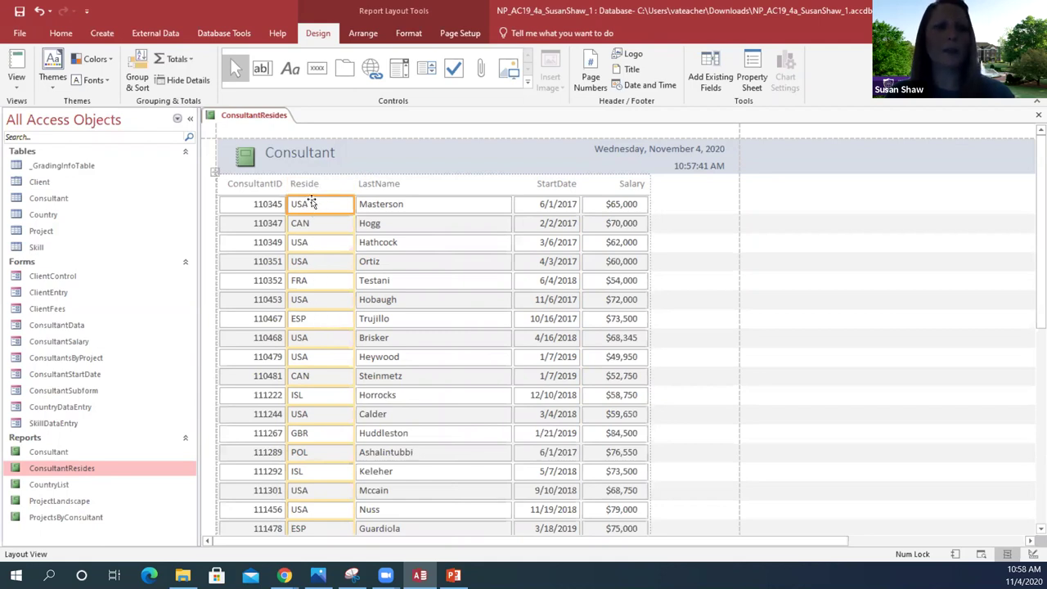
click(310, 185)
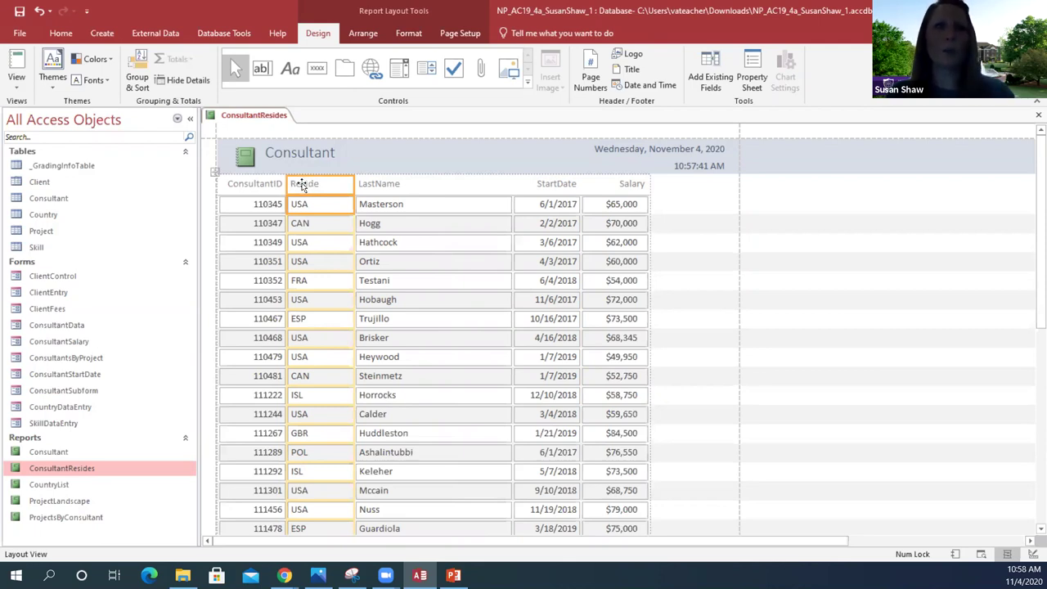
mouse_move(301, 186)
mouse_down()
mouse_move(331, 188)
mouse_move(305, 189)
mouse_move(315, 189)
mouse_up()
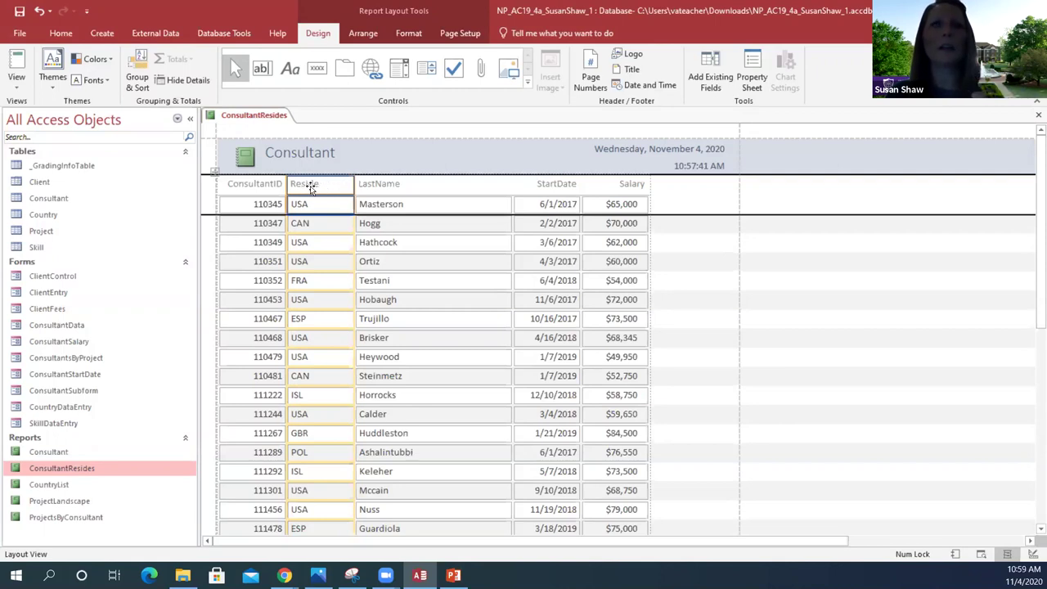
click(319, 188)
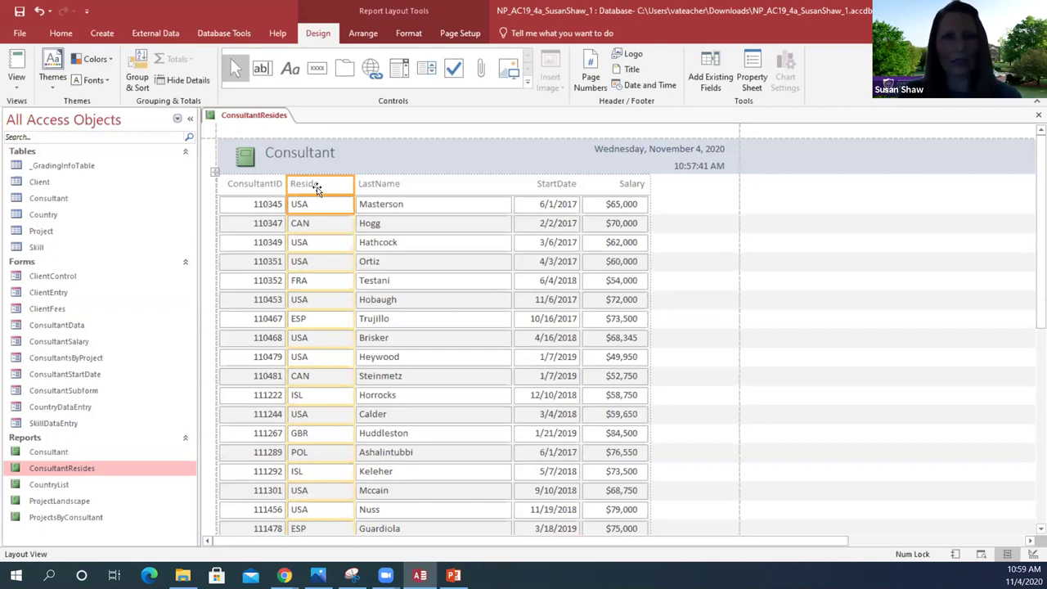
Save and close the ConsultantResides report, then bring up the ClientFees form's shortcut menu.
click(19, 13)
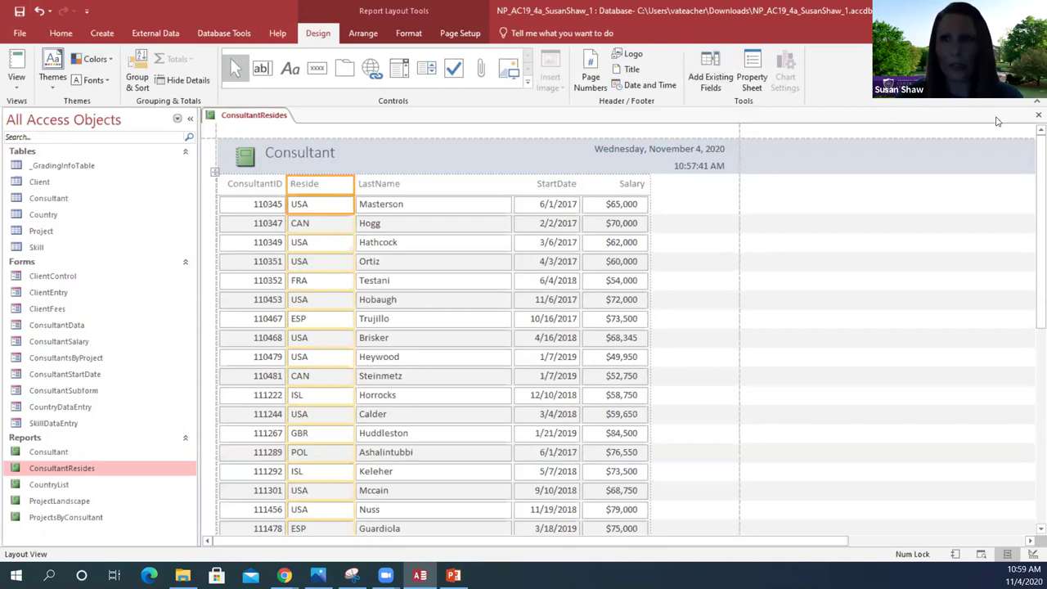
click(1035, 115)
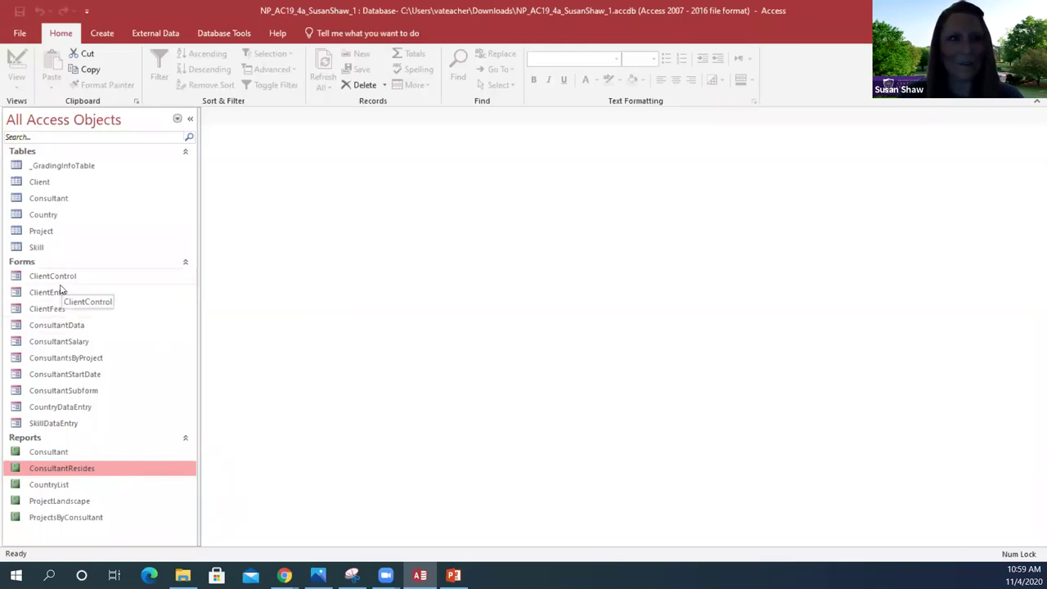
right_click(53, 310)
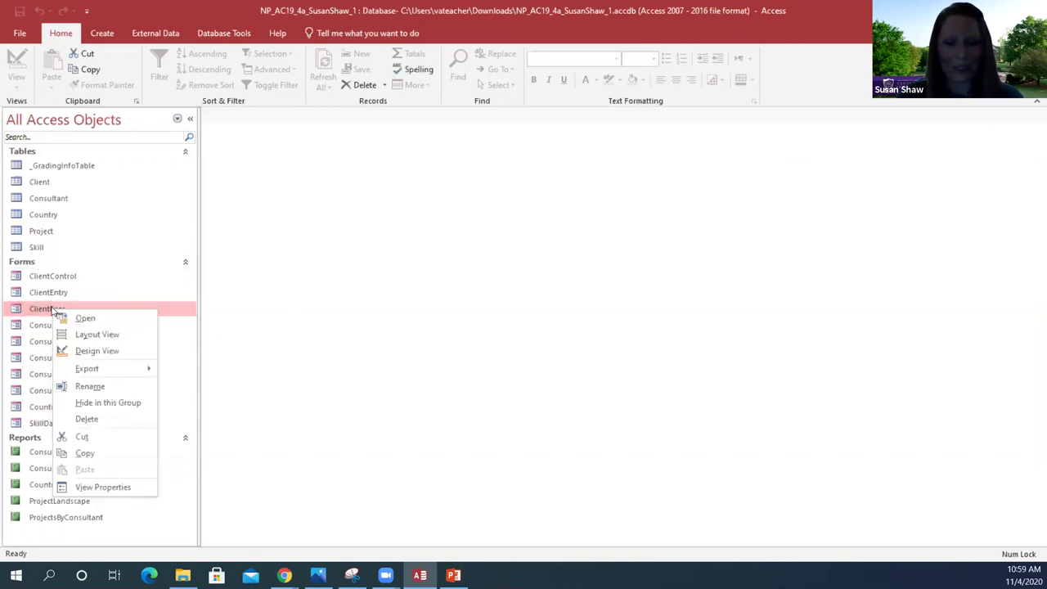
Open ClientFees in Design View and delete the date and time boxes from its header.
click(110, 352)
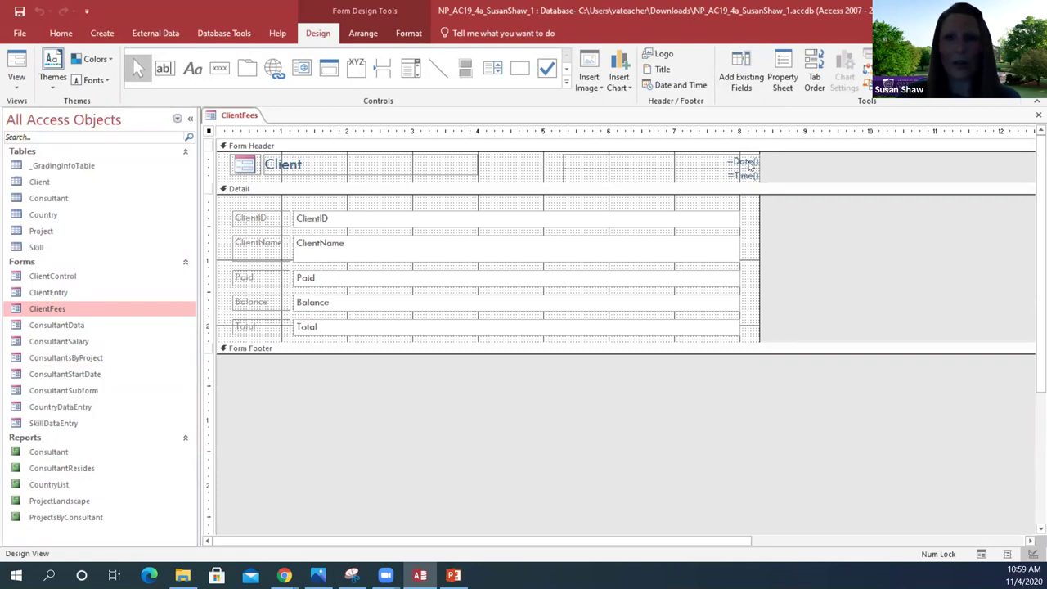
click(748, 161)
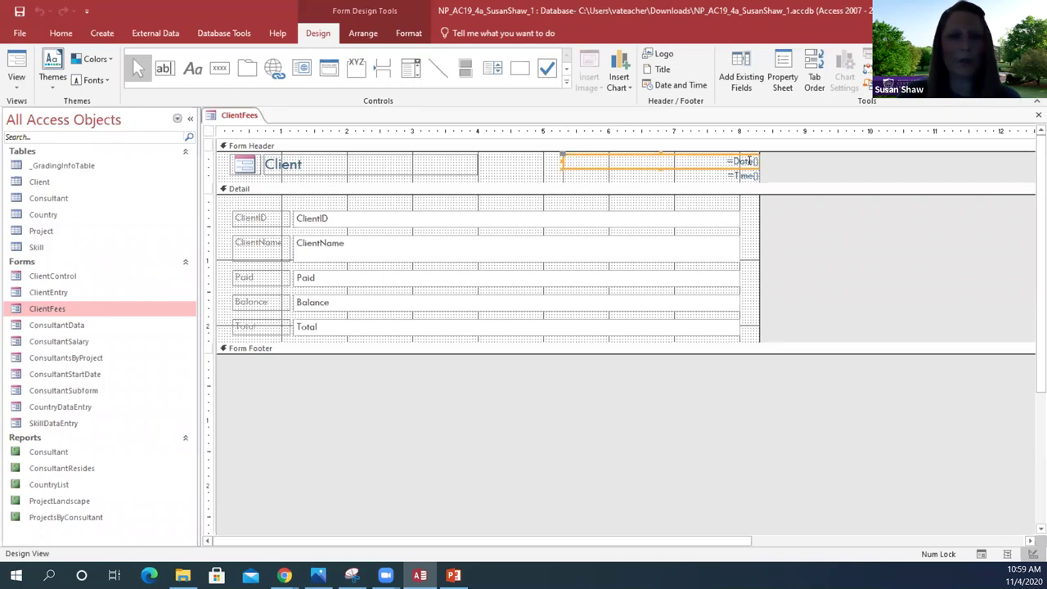
shift+click(742, 175)
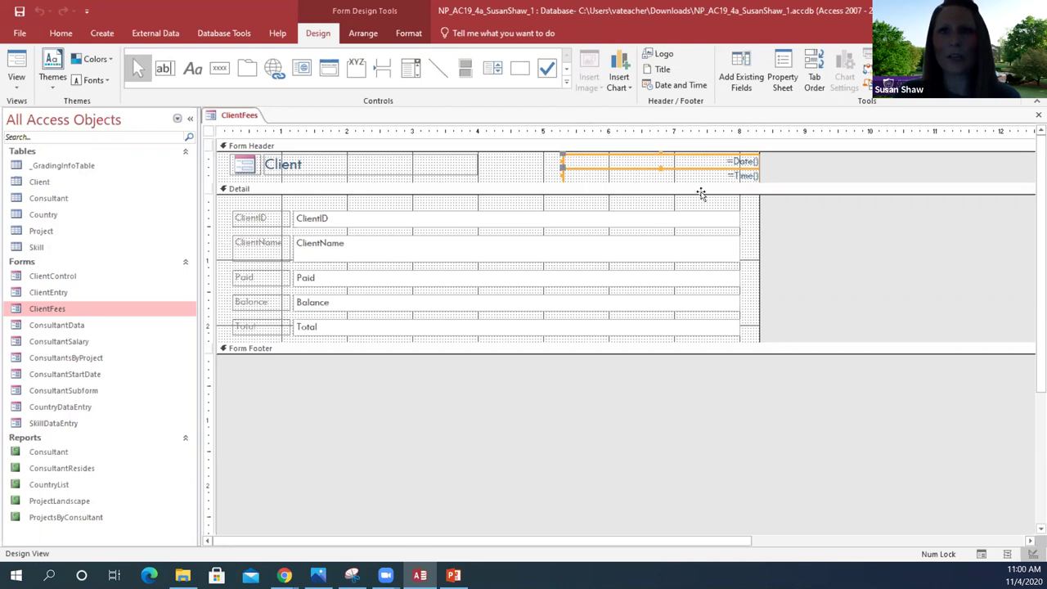
key(Delete)
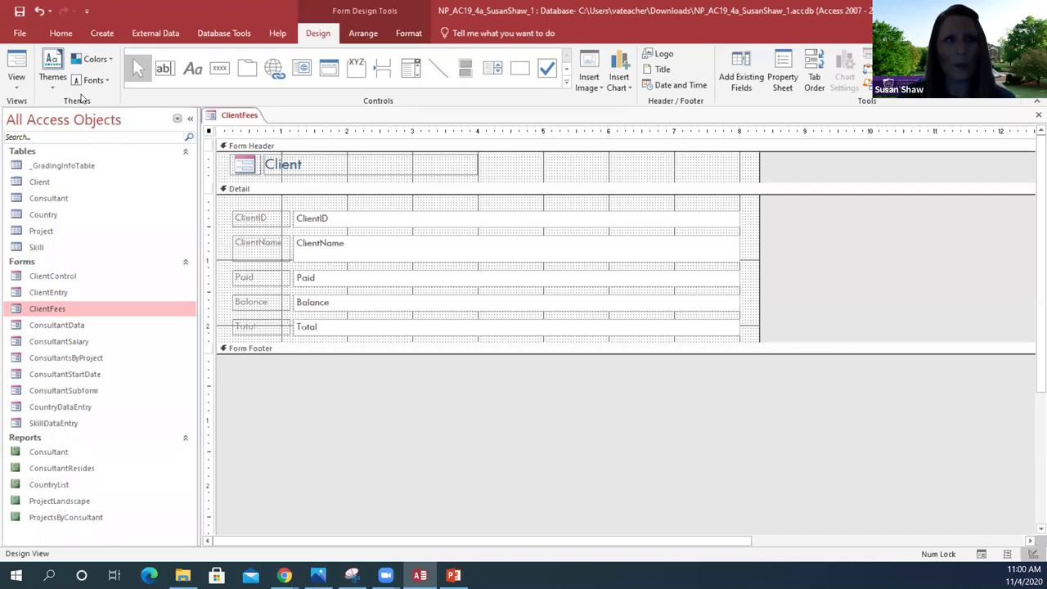
Apply the Office theme to the ClientFees form only.
click(52, 69)
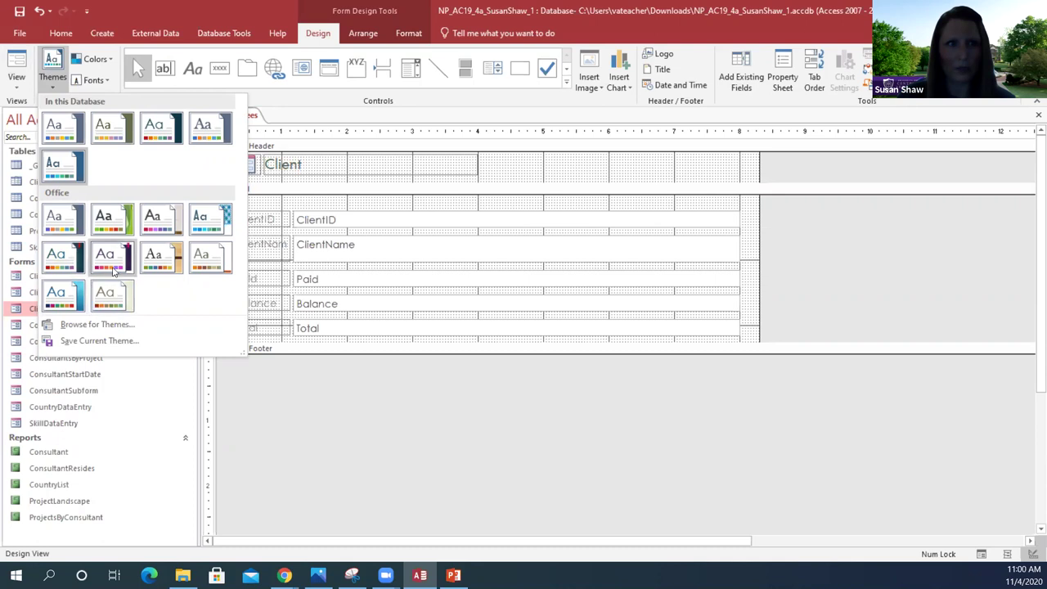
right_click(66, 223)
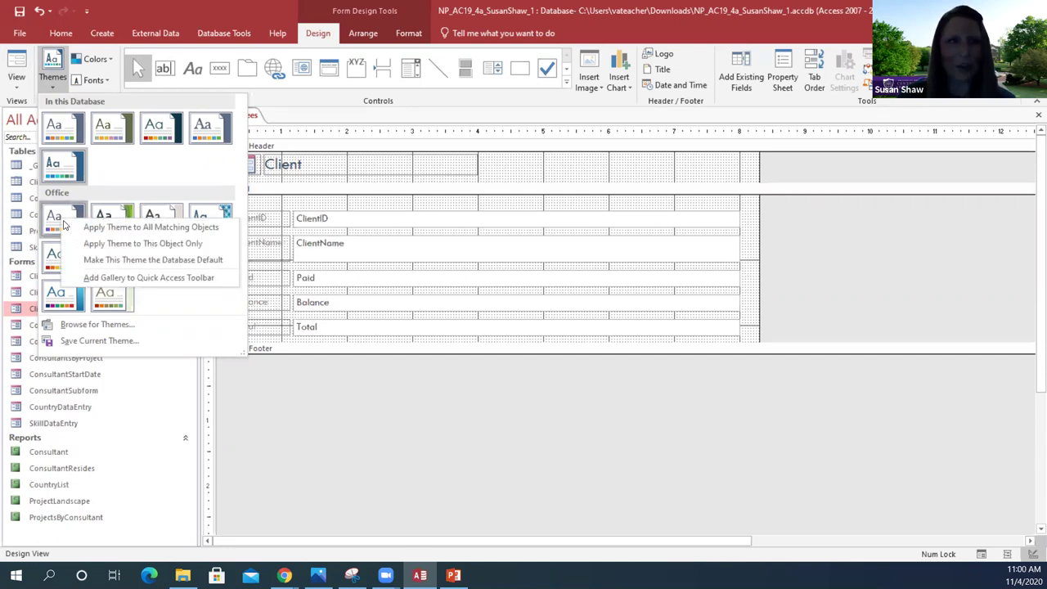
click(92, 243)
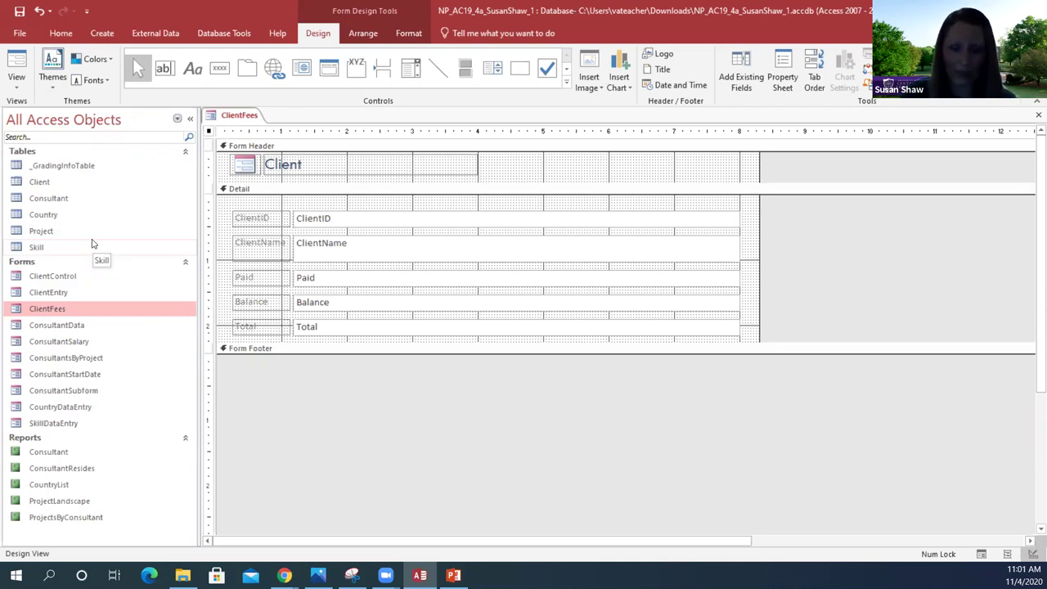
Save and close the ClientFees form, then save the database in Access Database format.
click(19, 12)
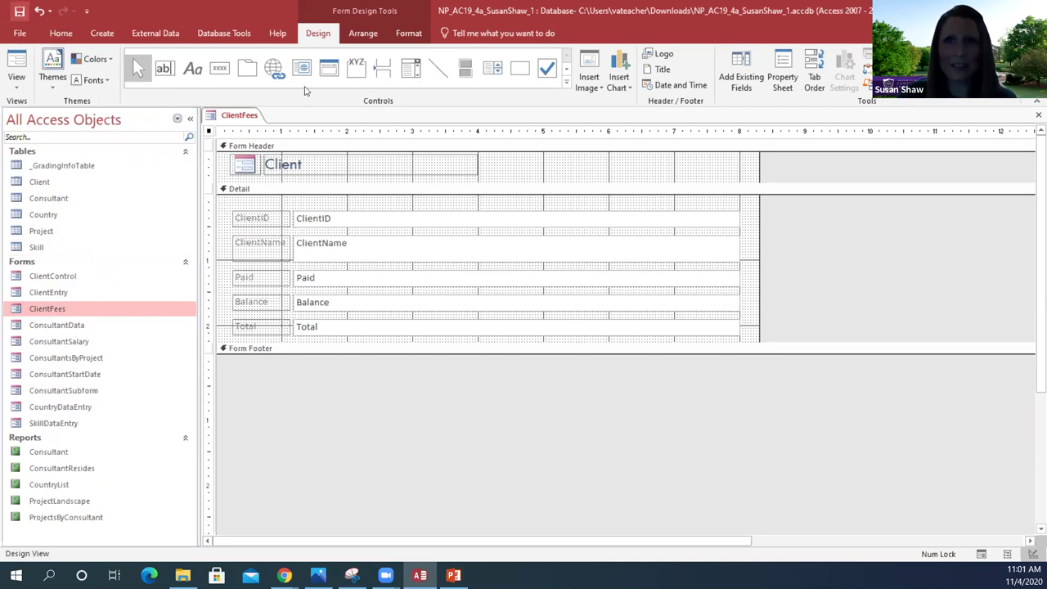
click(1033, 115)
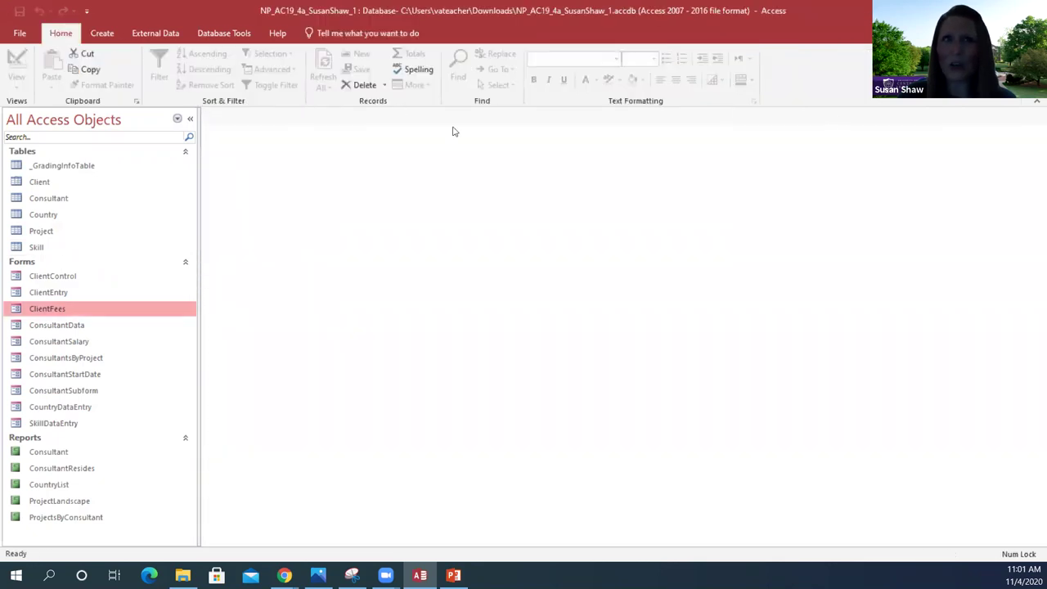
click(16, 34)
click(148, 161)
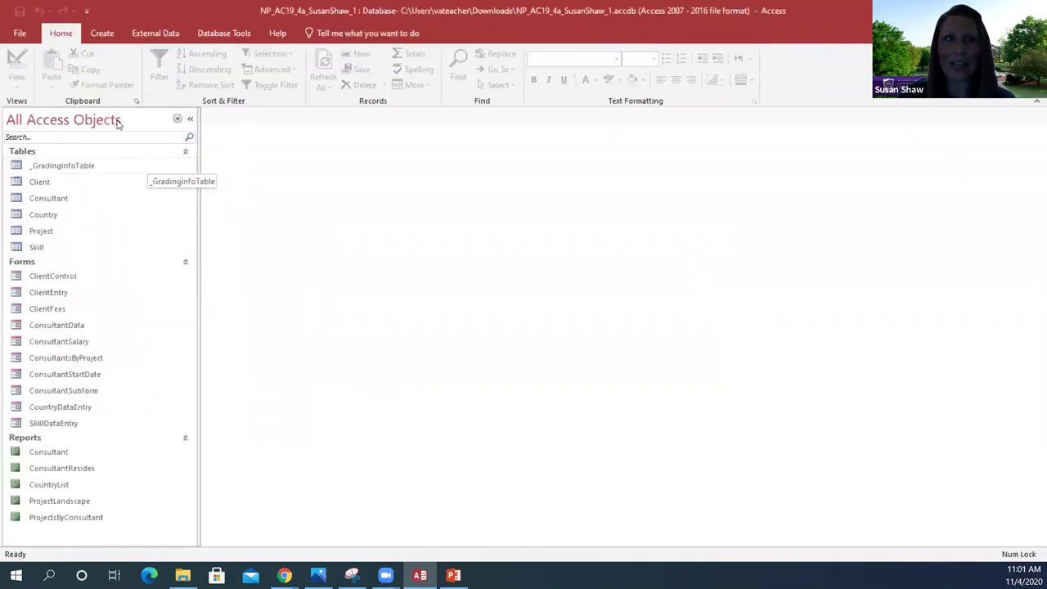
click(14, 34)
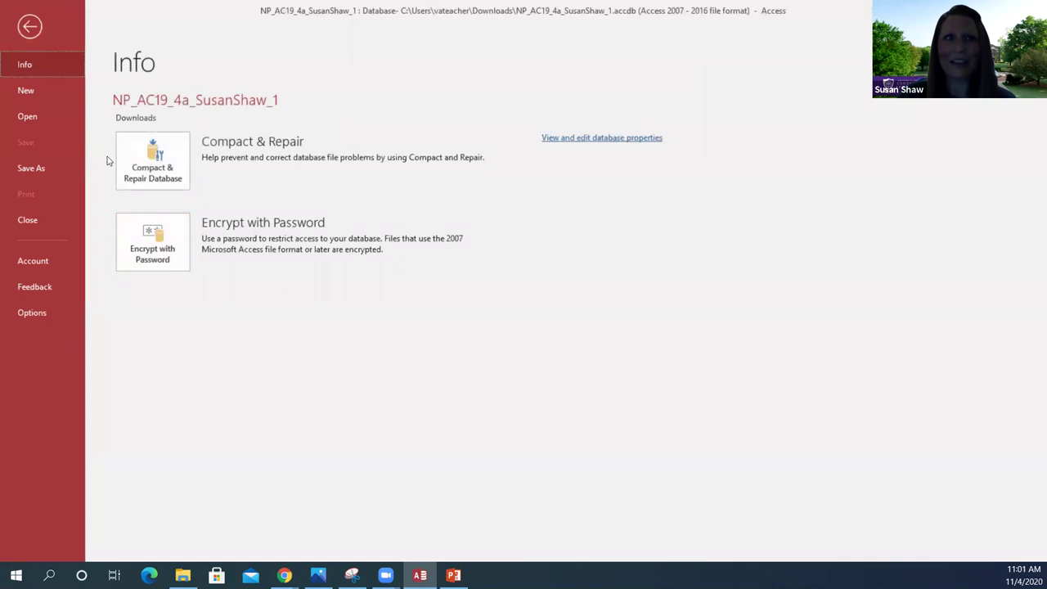
click(46, 158)
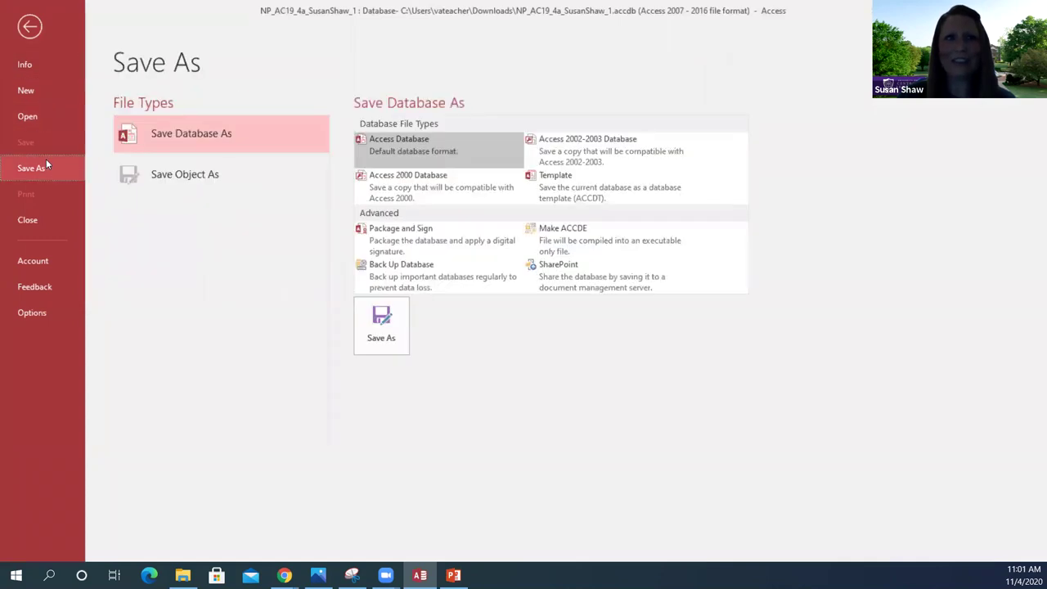
click(374, 335)
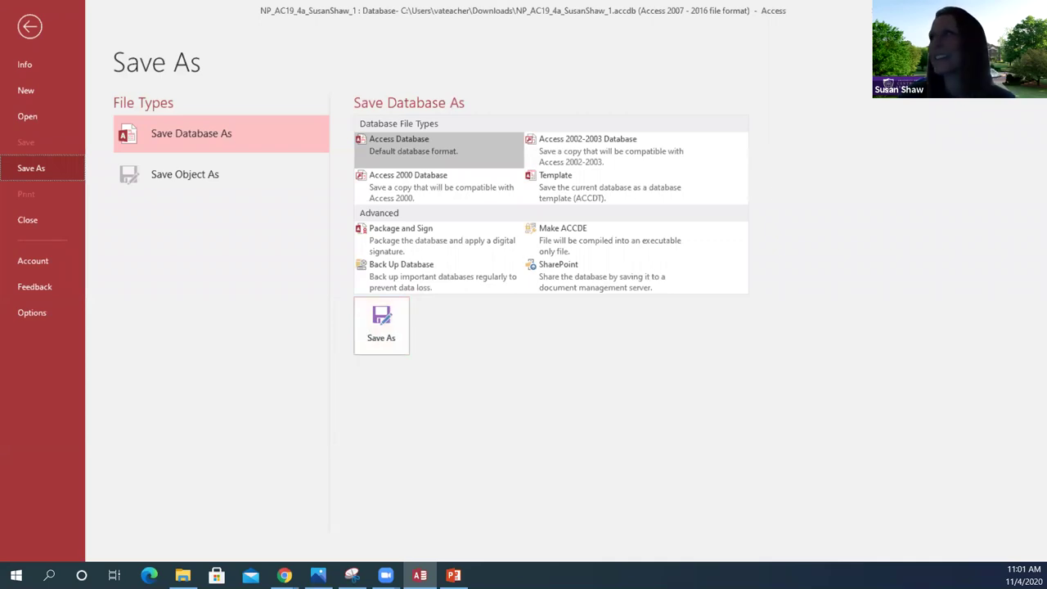